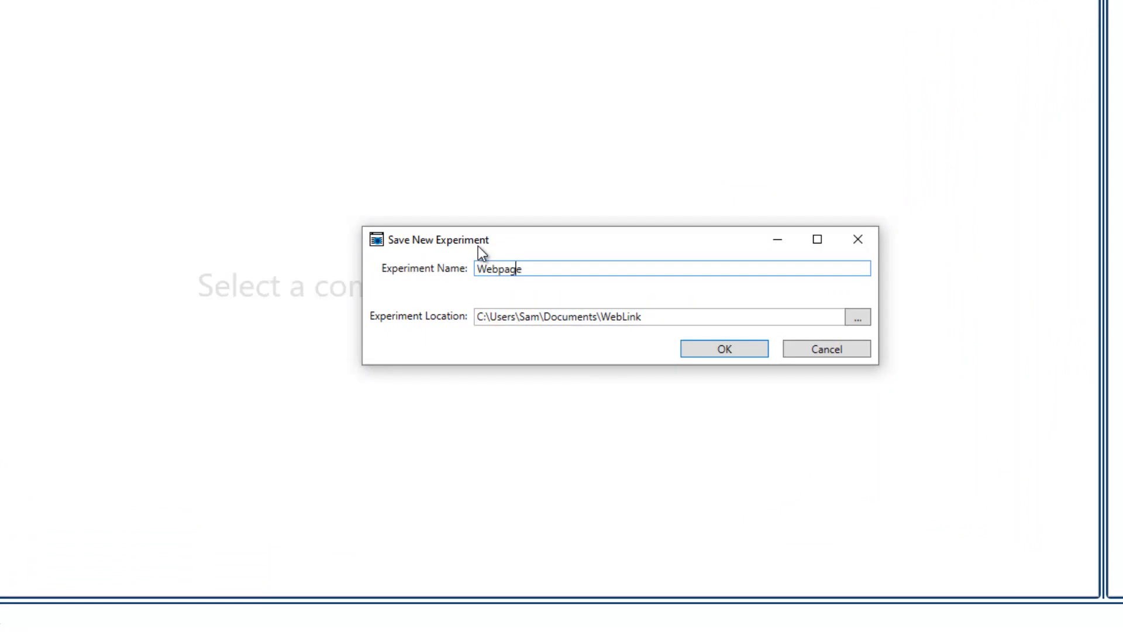
Step: Name the new experiment Webpage_Tracking and save it in the WebLink documents folder
{"action": "type", "text": "cking"}
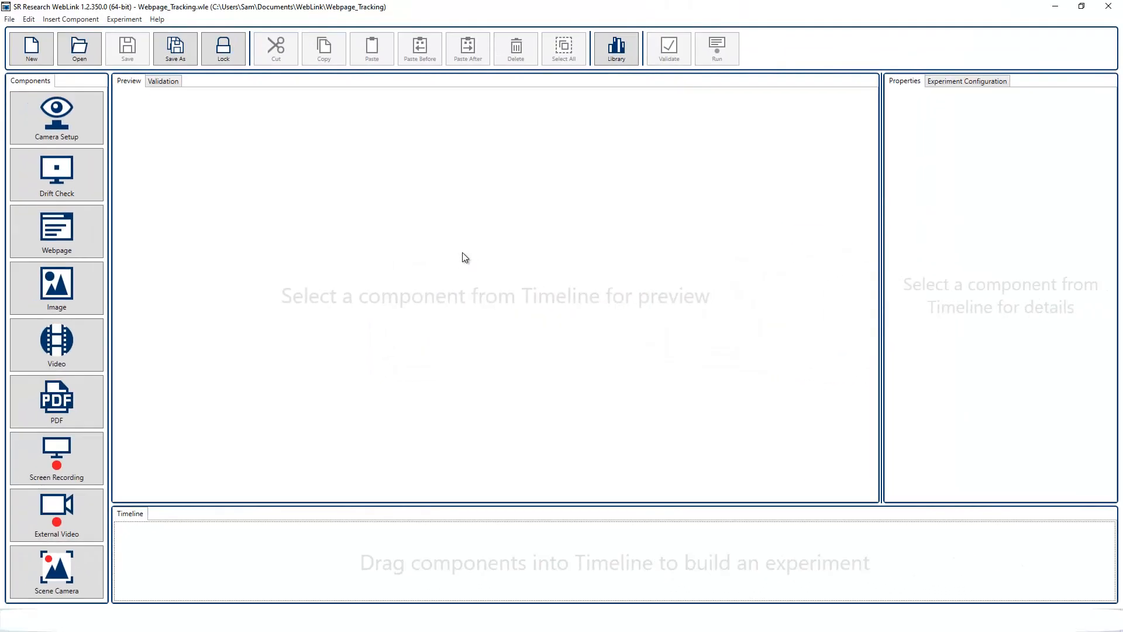
Step: In the experiment configuration, keep tracking on the connected monitor and identify the displays to set Display2 as the presentation monitor
{"action": "left_click", "coordinate": [966, 82]}
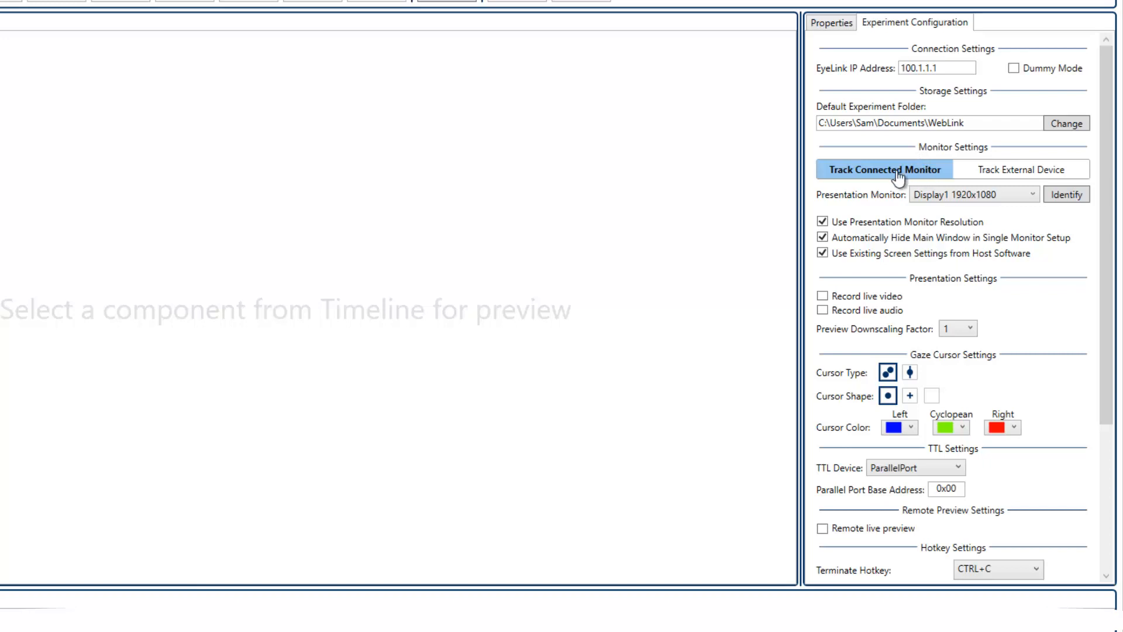
{"action": "left_click", "coordinate": [1003, 177]}
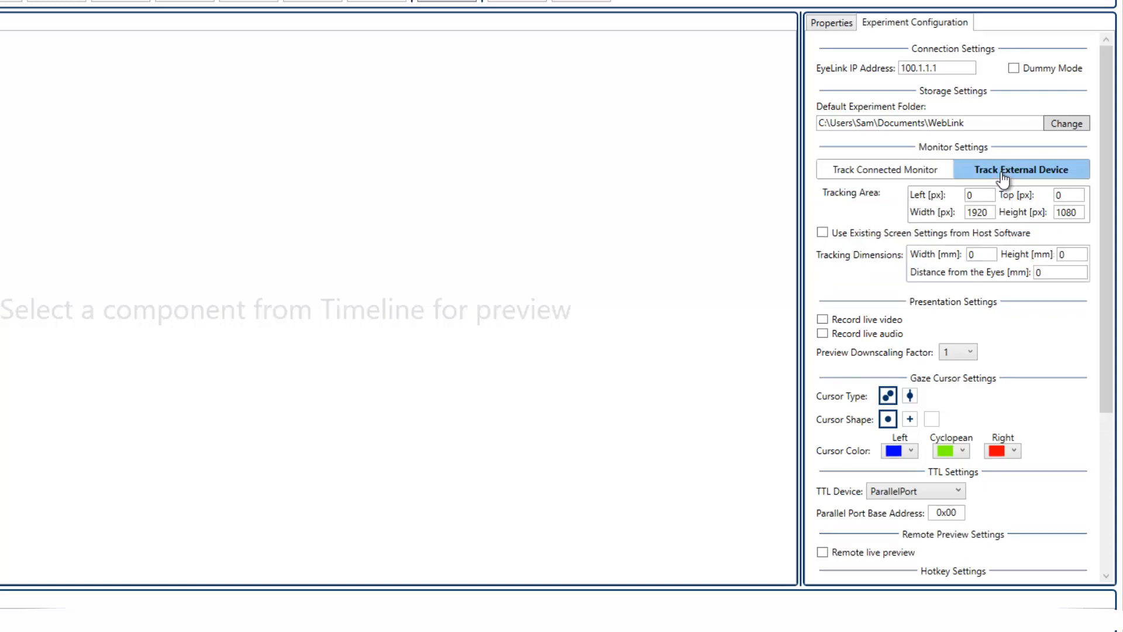
{"action": "left_click", "coordinate": [890, 175]}
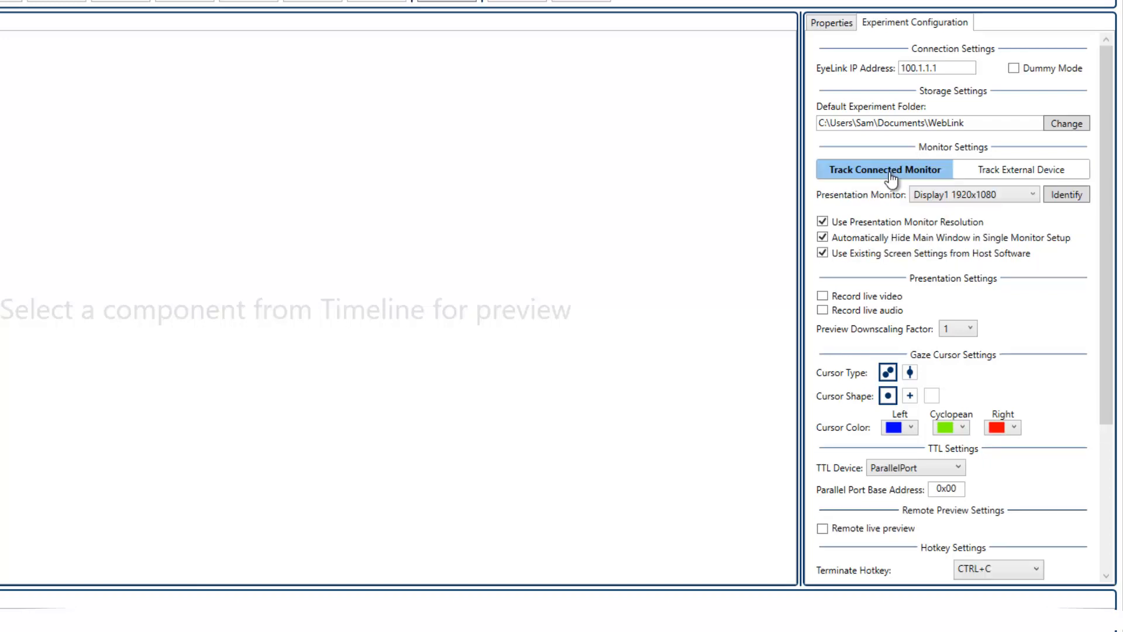
{"action": "left_click", "coordinate": [966, 194]}
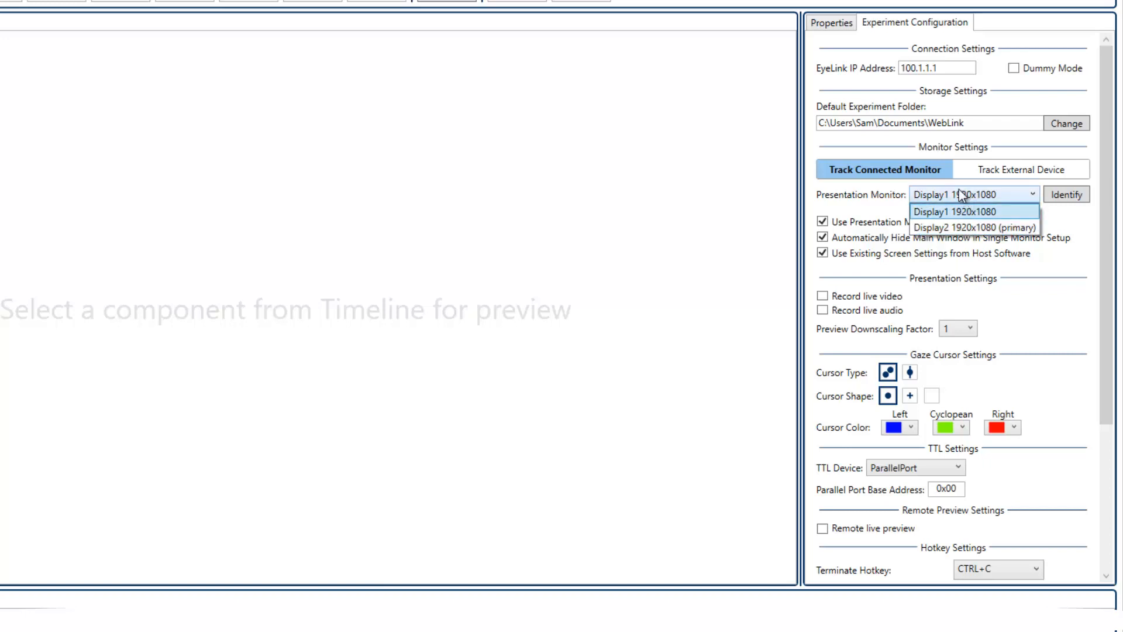
{"action": "left_click", "coordinate": [1067, 194]}
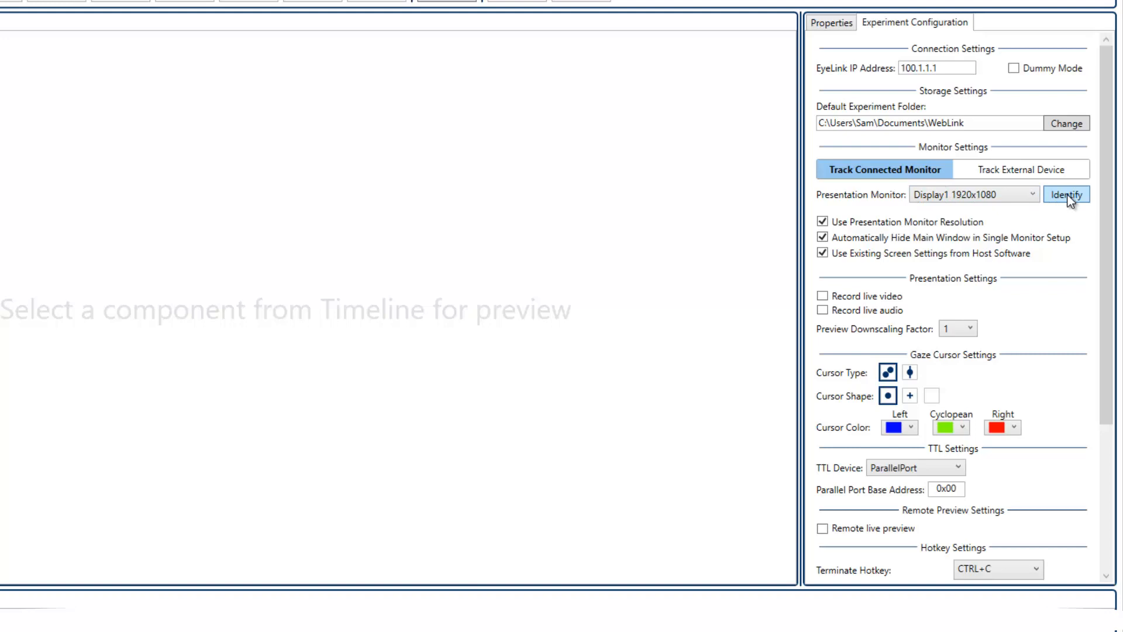
{"action": "left_click", "coordinate": [1068, 195]}
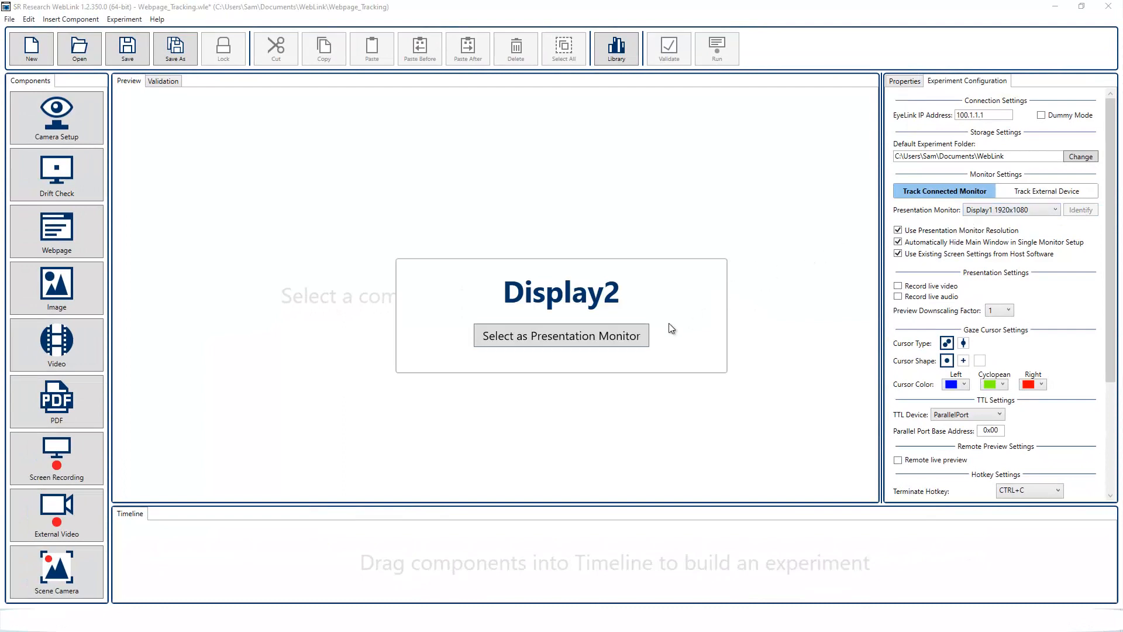
{"action": "left_click", "coordinate": [619, 337]}
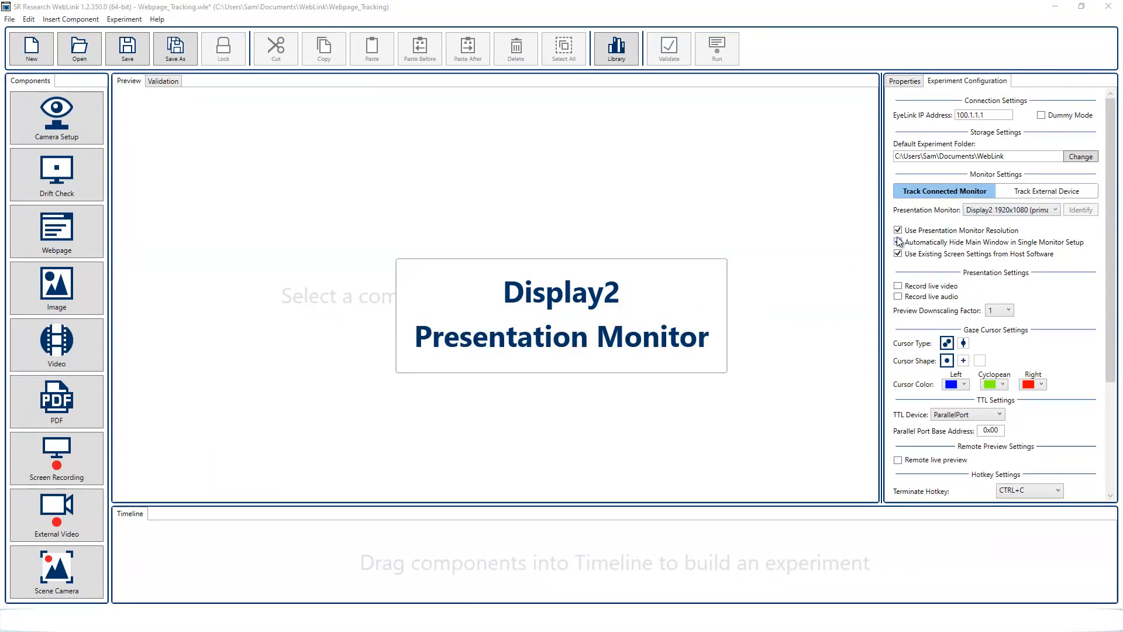
Step: Look through the custom resolutions offered for the presentation monitor and restore the use of the monitor's own resolution
{"action": "left_click", "coordinate": [898, 230]}
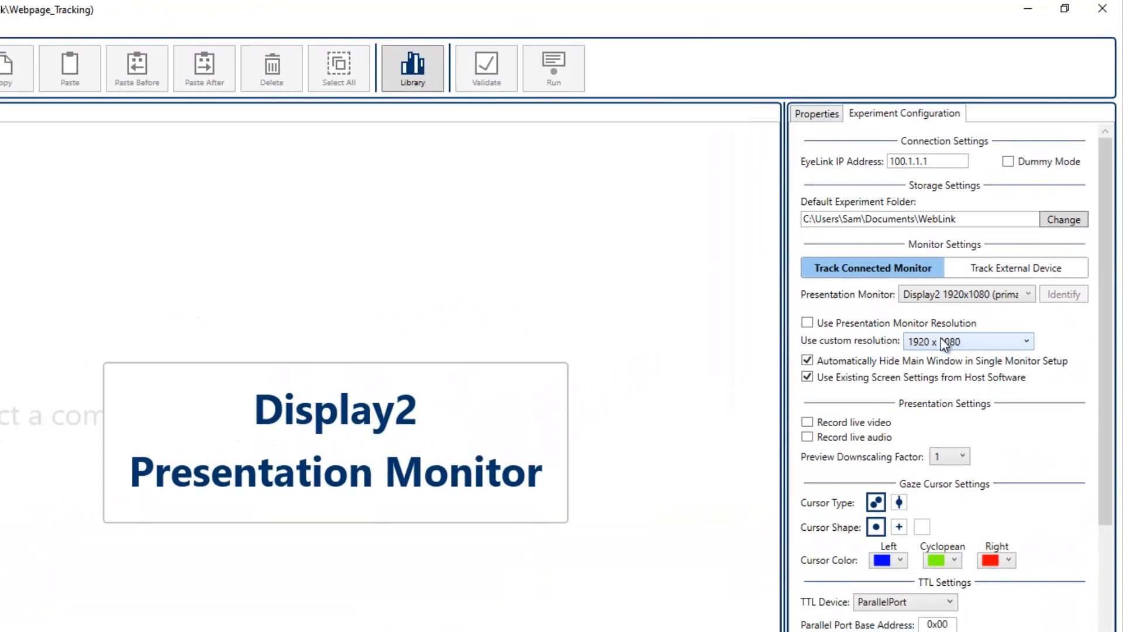
{"action": "left_click", "coordinate": [944, 344]}
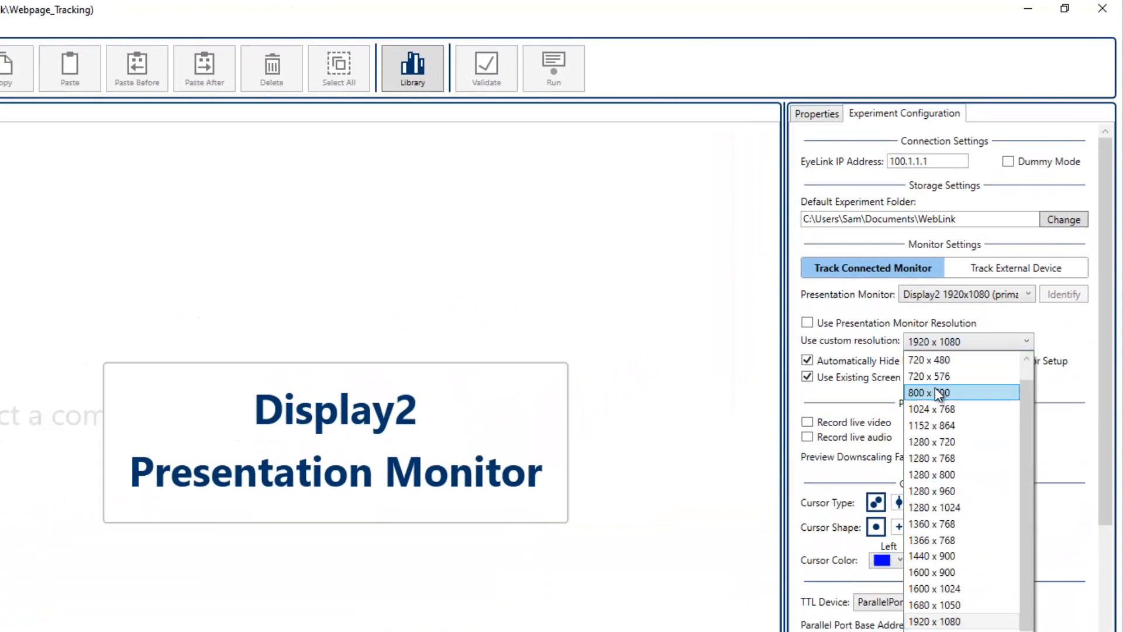
{"action": "left_click", "coordinate": [808, 324]}
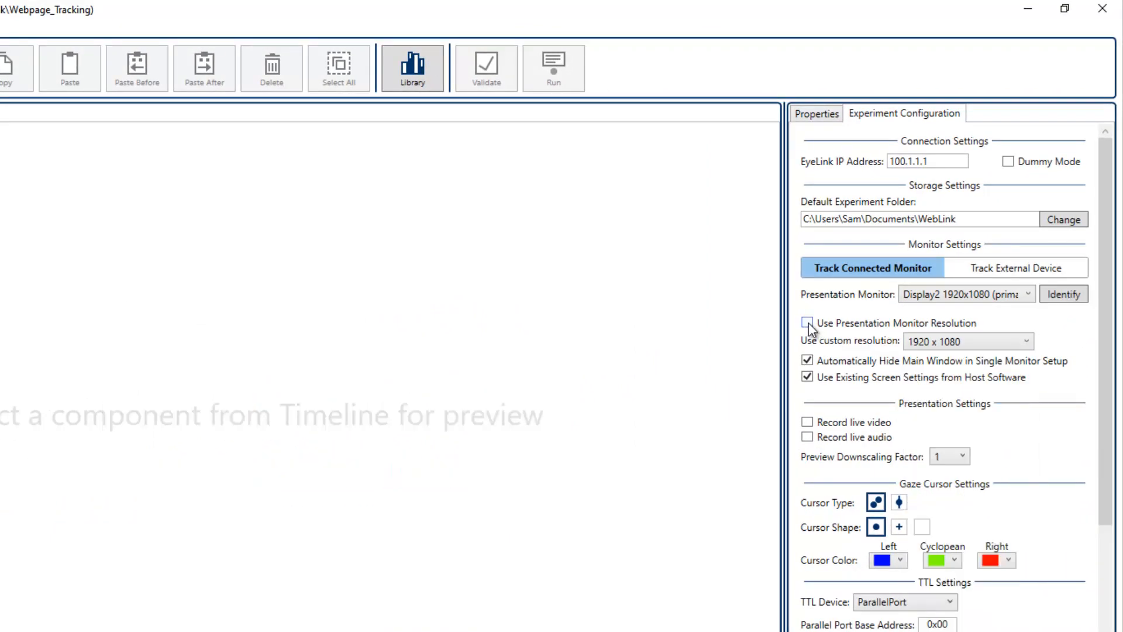
{"action": "left_click", "coordinate": [807, 323]}
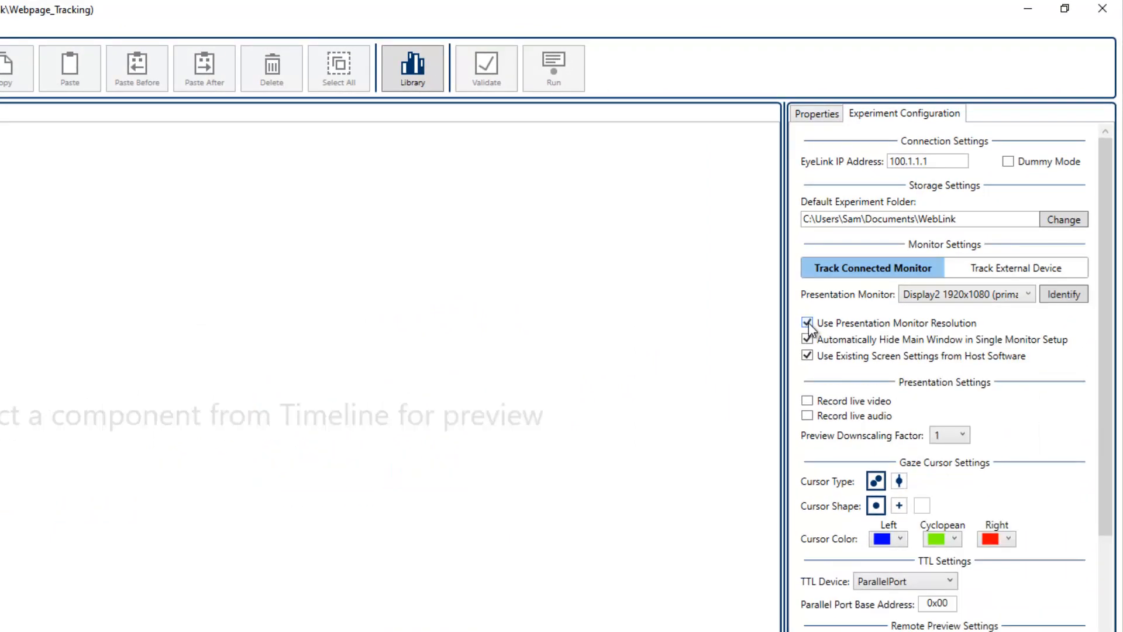
Step: Stop using the host software's screen settings and enter a 530 mm width, 298 mm height and 900 mm eye-to-screen distance
{"action": "left_click", "coordinate": [808, 355]}
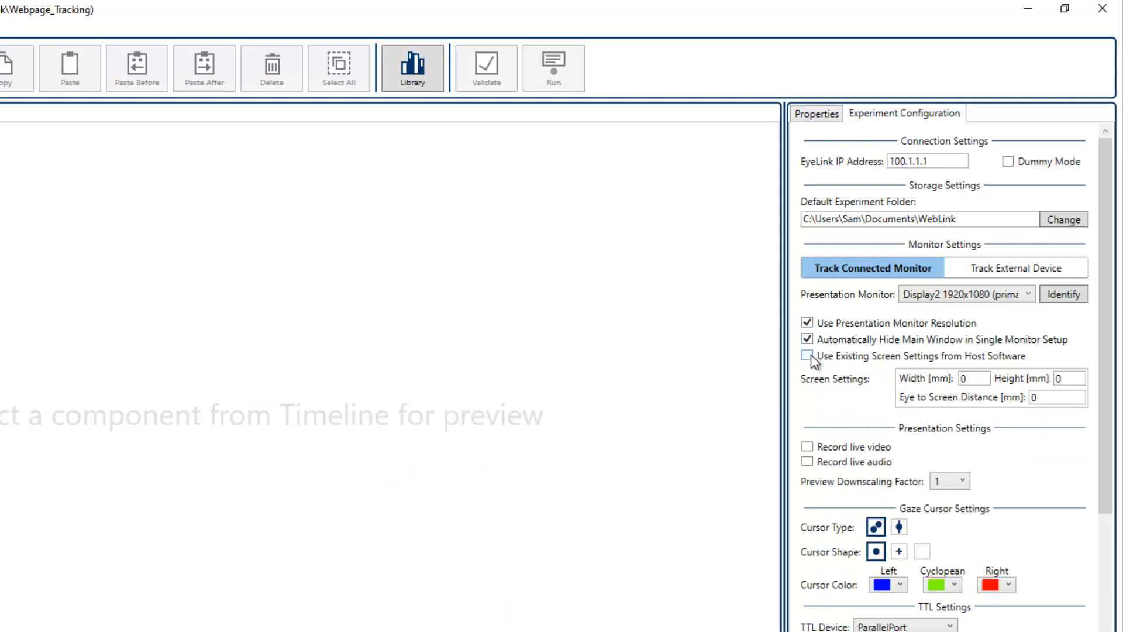
{"action": "left_click", "coordinate": [959, 380]}
{"action": "left_click", "coordinate": [1061, 378]}
{"action": "type", "text": "298"}
{"action": "left_click", "coordinate": [1040, 397]}
{"action": "type", "text": "900"}
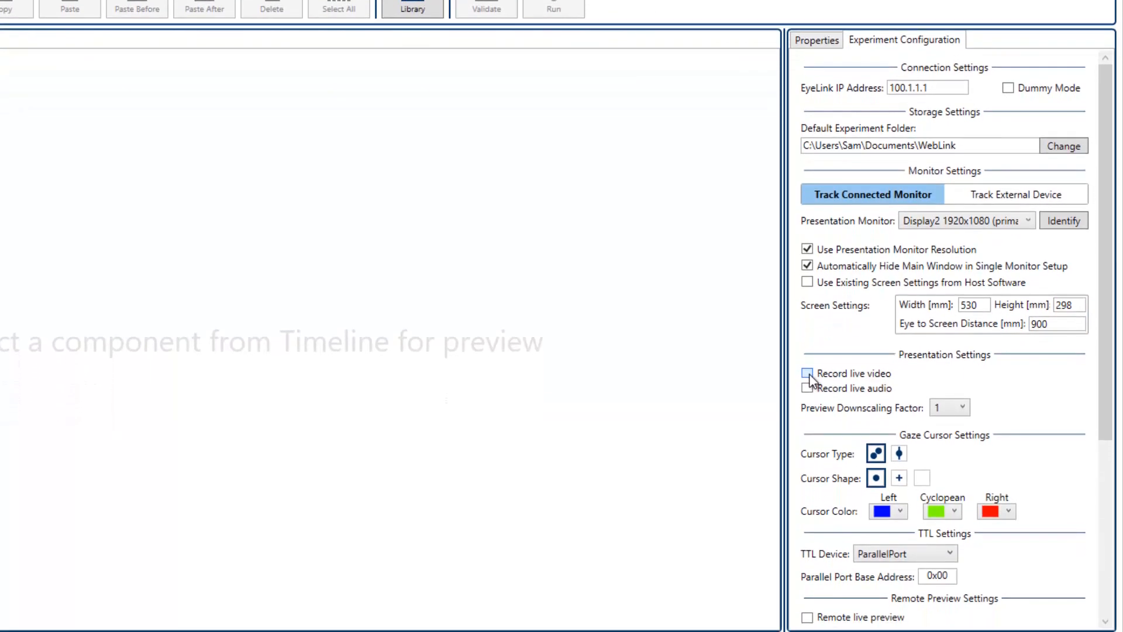
Step: Enable live video and audio recording to check the source options, and turn both off again
{"action": "left_click", "coordinate": [807, 373]}
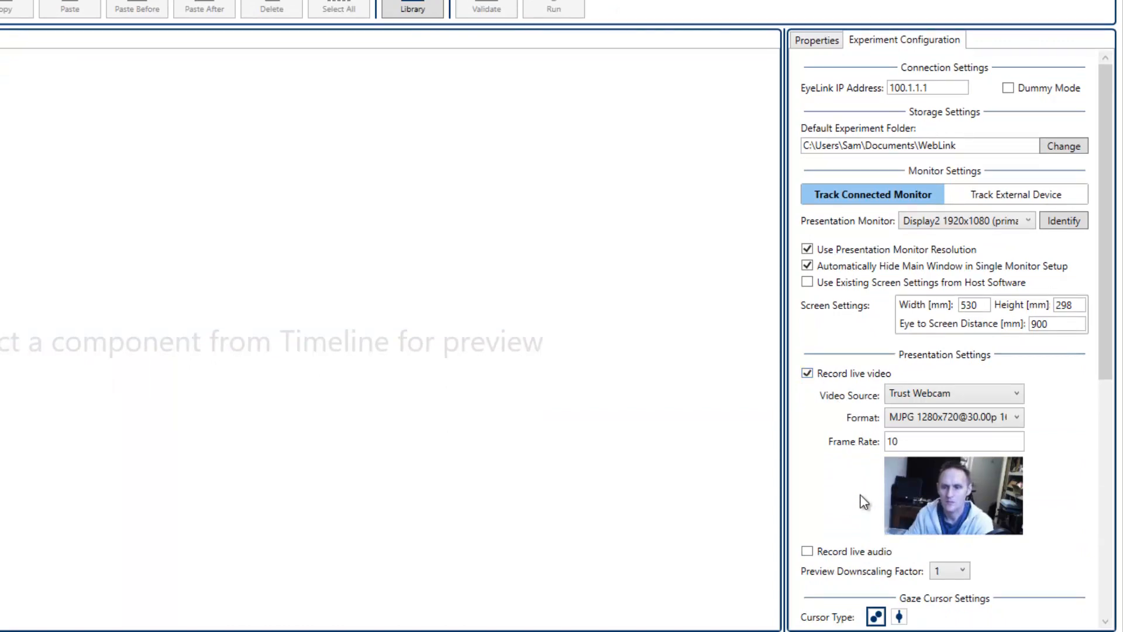
{"action": "left_click", "coordinate": [807, 551]}
{"action": "left_click", "coordinate": [932, 571]}
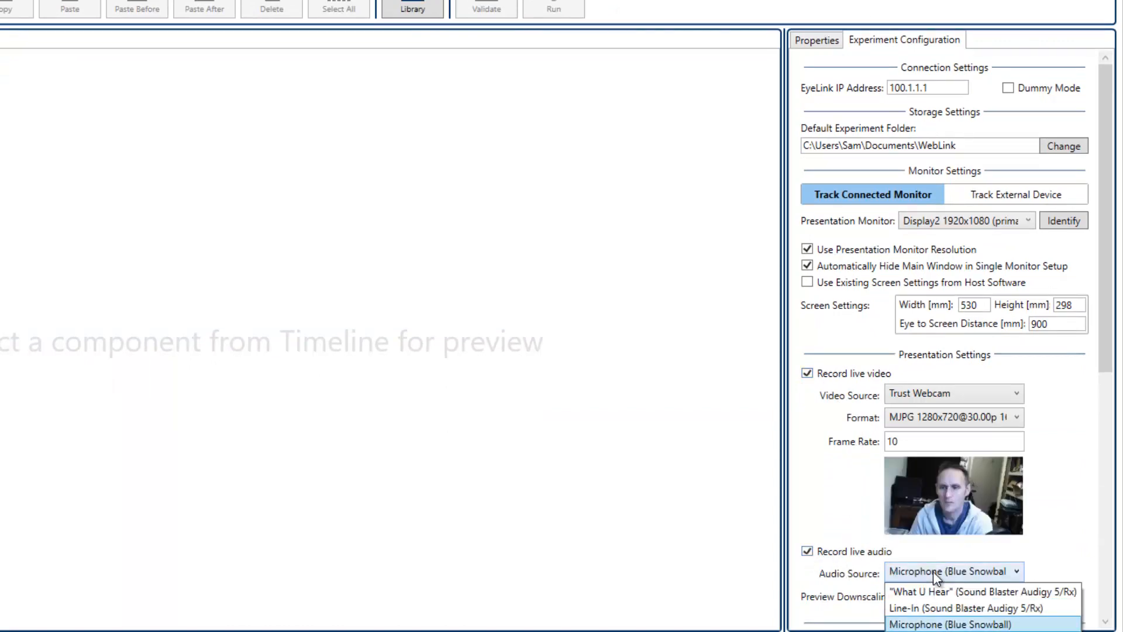
{"action": "left_click", "coordinate": [882, 554]}
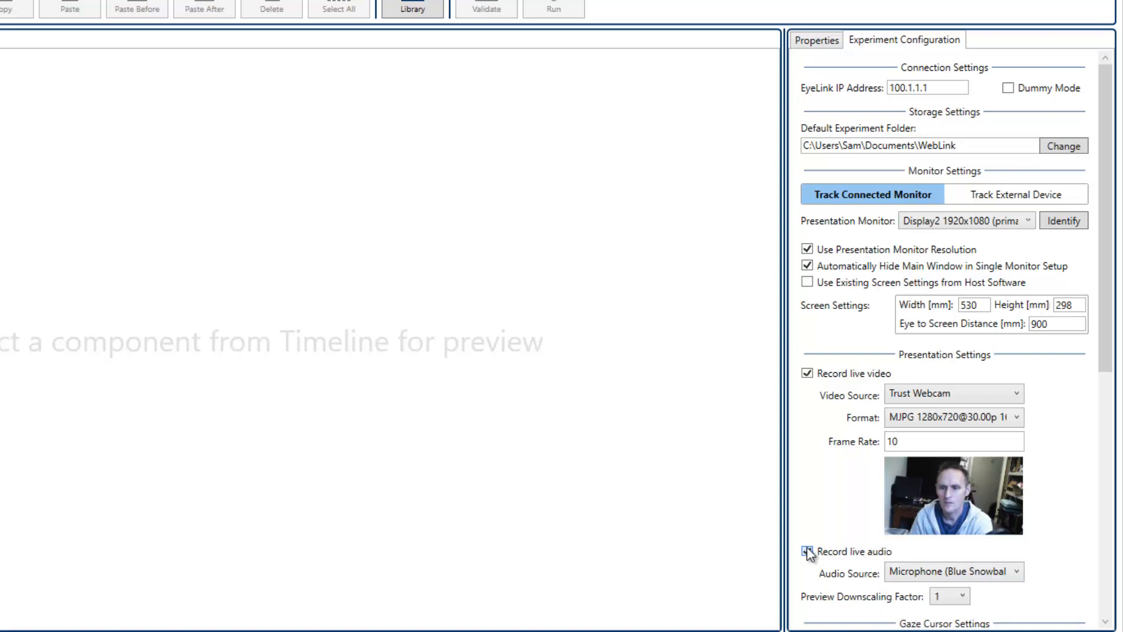
{"action": "left_click", "coordinate": [807, 374]}
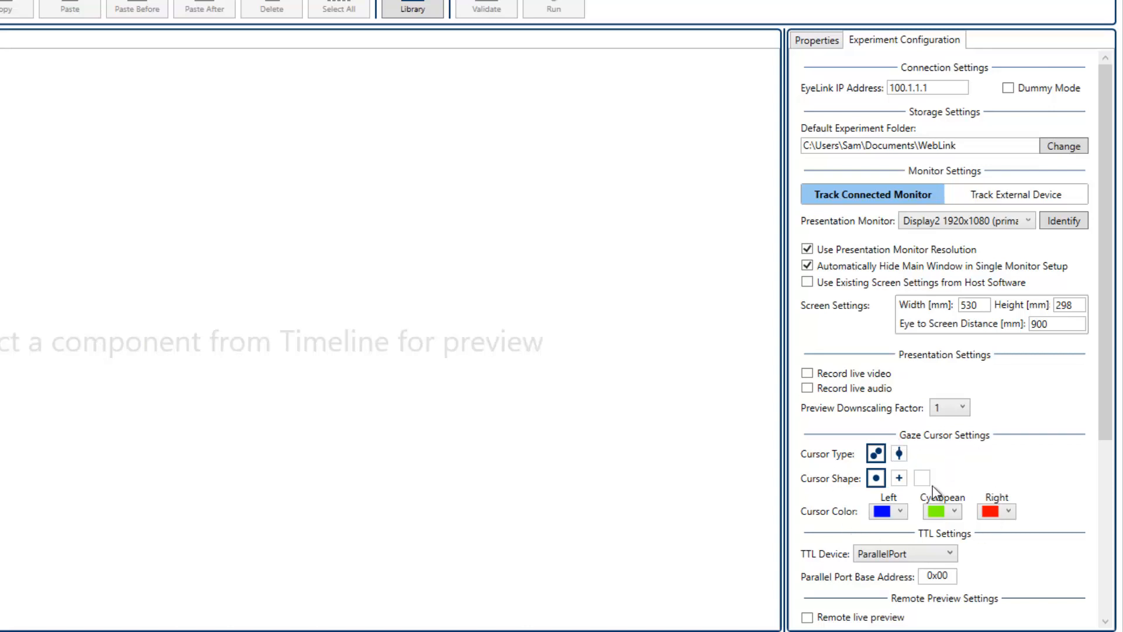
Step: Review the TTL device choices and the remote live preview settings, leaving the TTL device on ParallelPort and remote preview off
{"action": "left_click", "coordinate": [886, 553]}
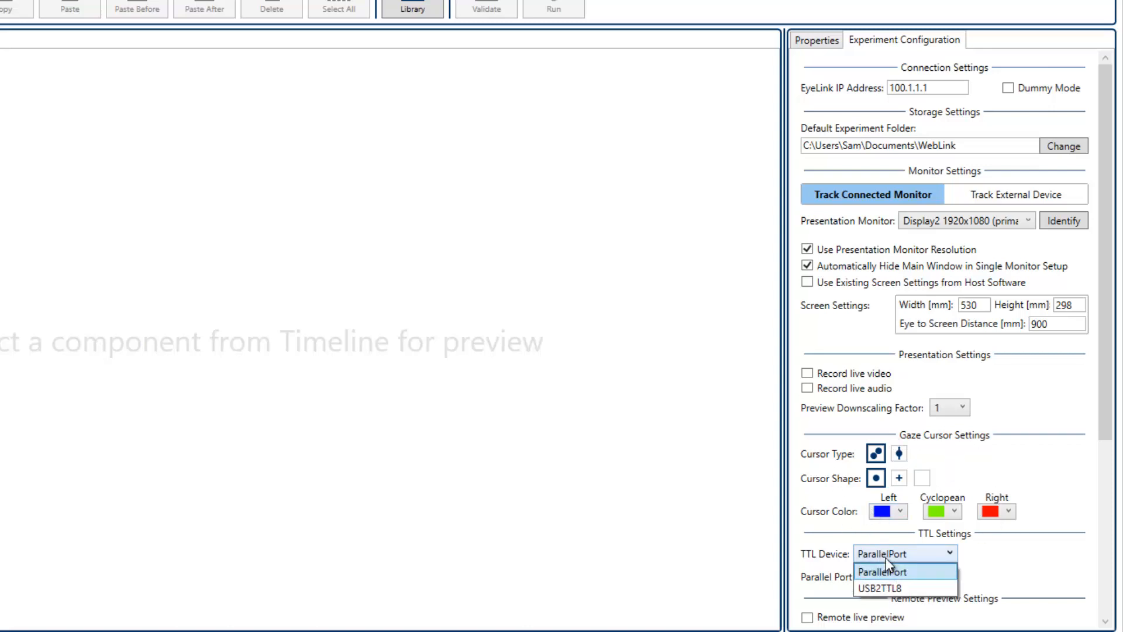
{"action": "left_click", "coordinate": [886, 557]}
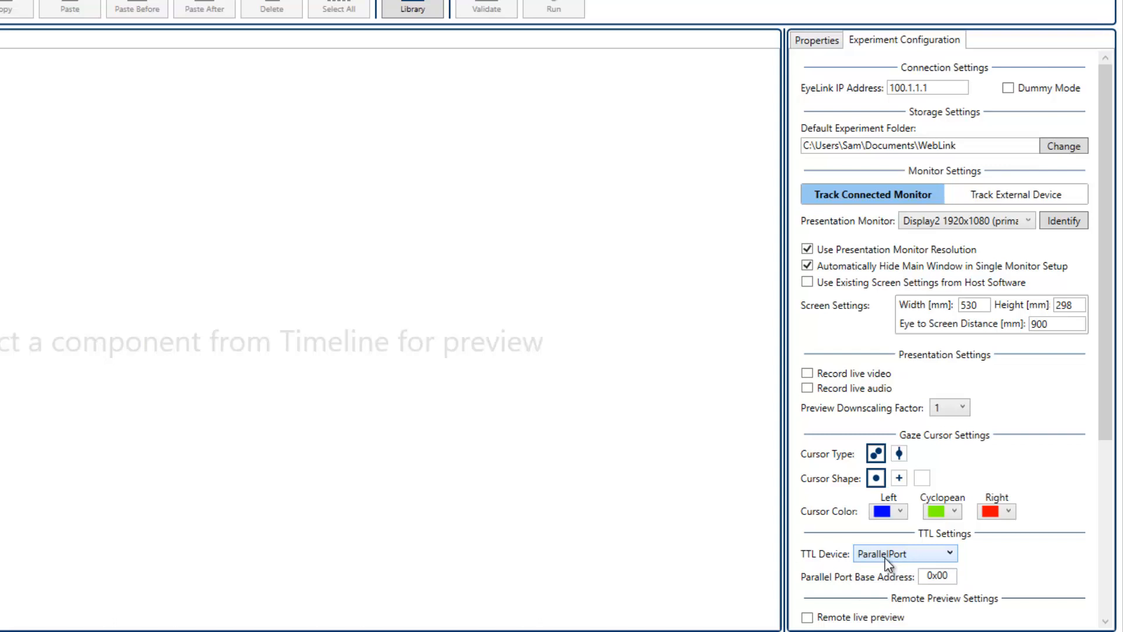
{"action": "scroll", "coordinate": [885, 553], "scroll_direction": "down", "scroll_amount": 5}
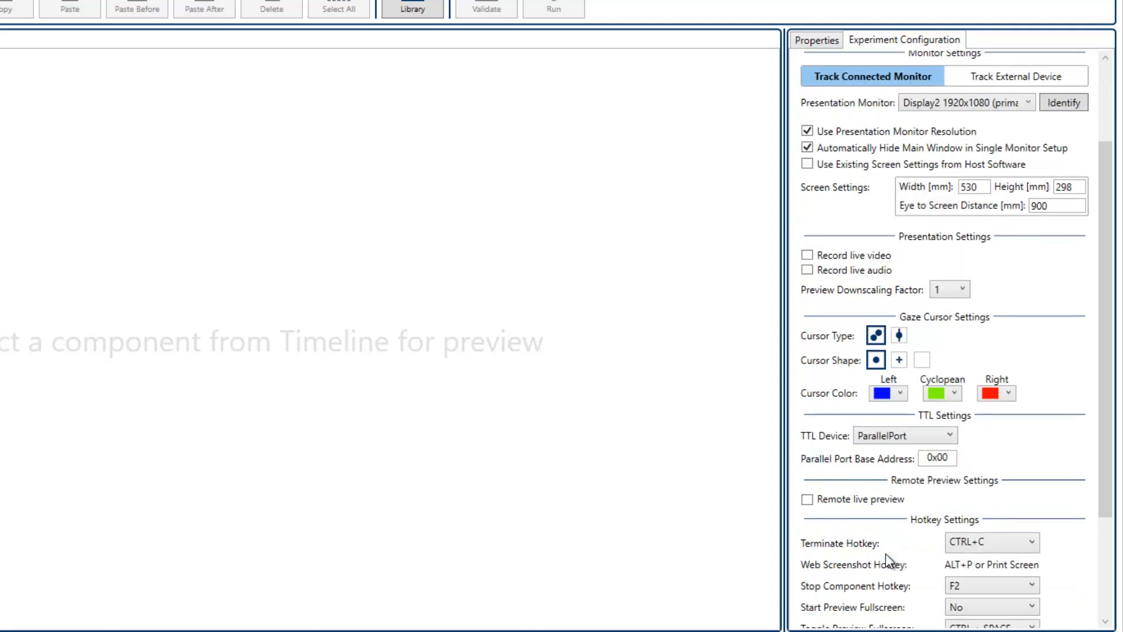
{"action": "scroll", "coordinate": [886, 553], "scroll_direction": "down", "scroll_amount": 2}
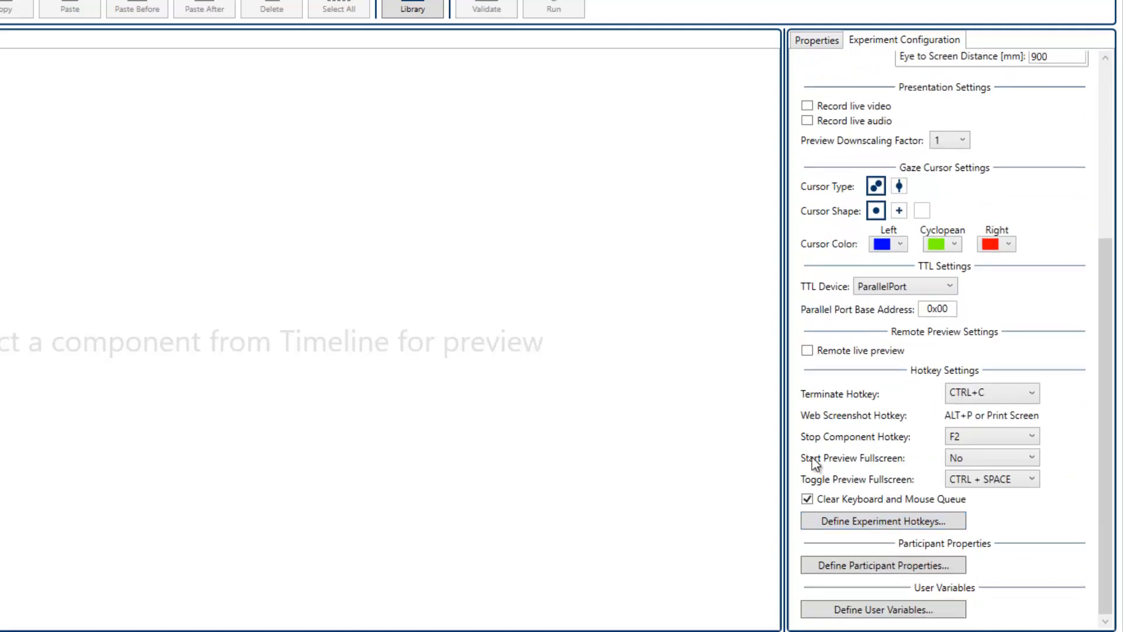
{"action": "left_click", "coordinate": [805, 352]}
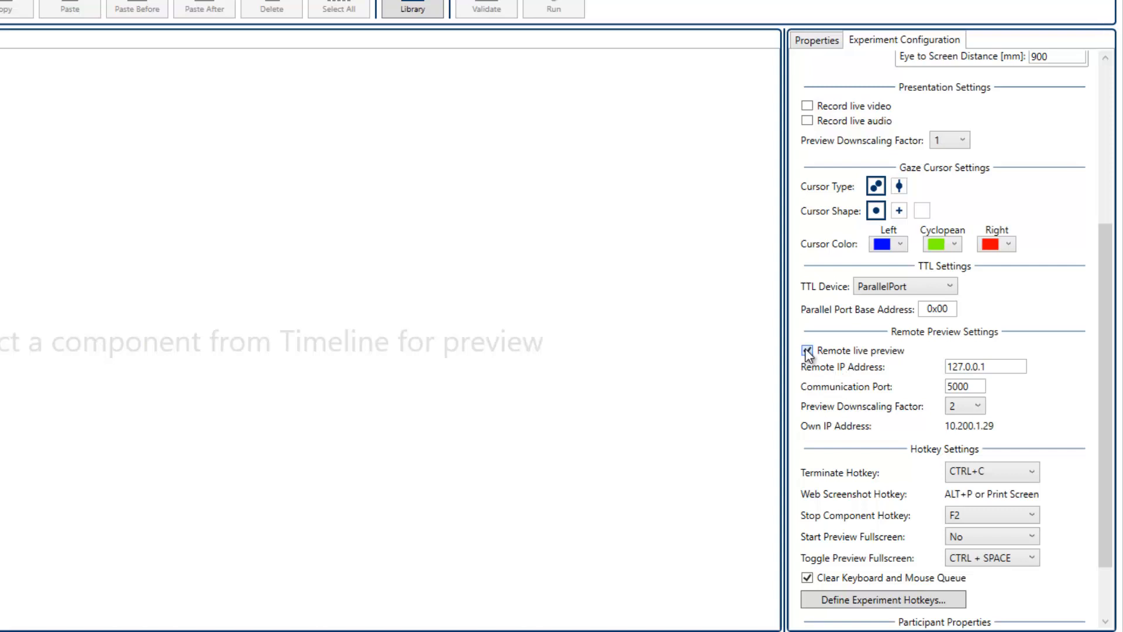
{"action": "left_click", "coordinate": [807, 352]}
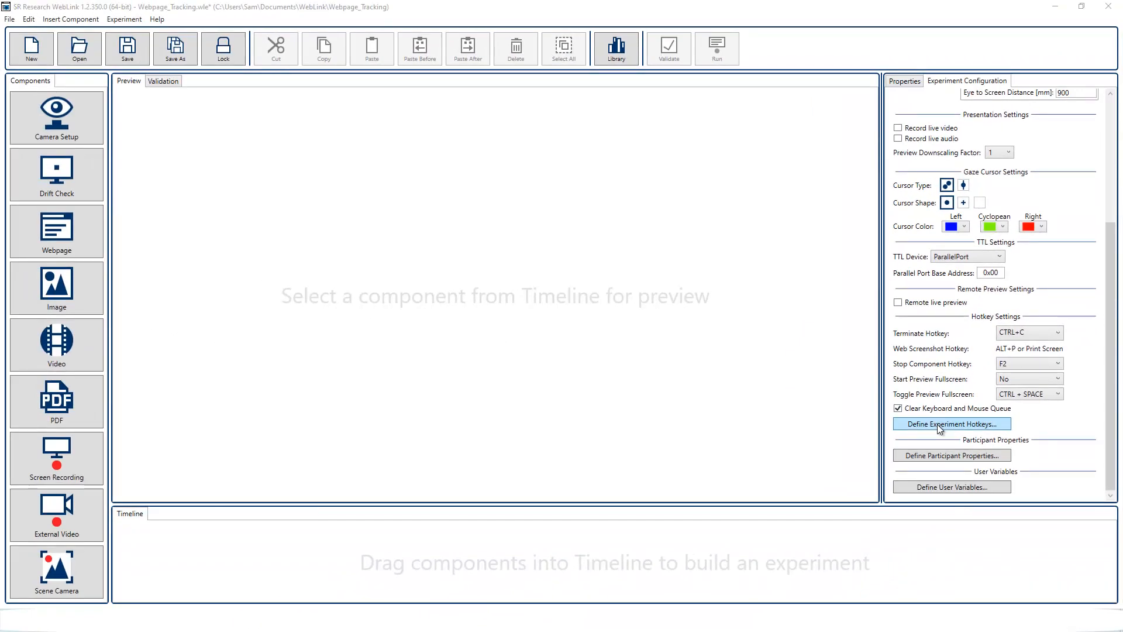
Step: Define an experiment hotkey that assigns SPACE to the SendMessage action with the parameter StartTask
{"action": "left_click", "coordinate": [938, 424]}
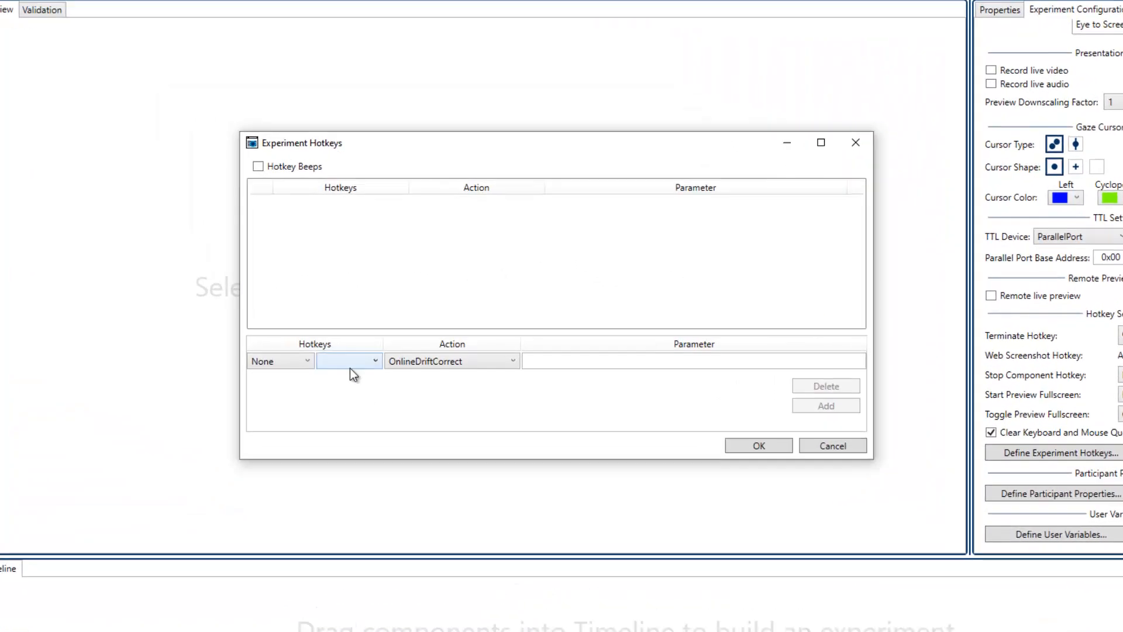
{"action": "left_click", "coordinate": [401, 354]}
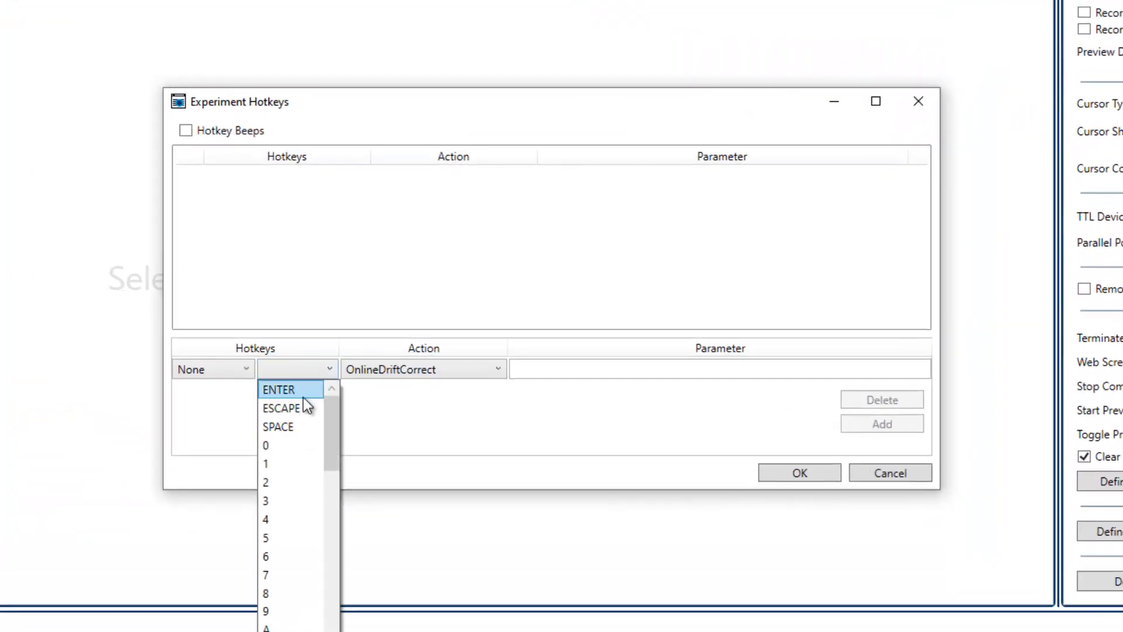
{"action": "left_click", "coordinate": [289, 428]}
{"action": "left_click", "coordinate": [379, 372]}
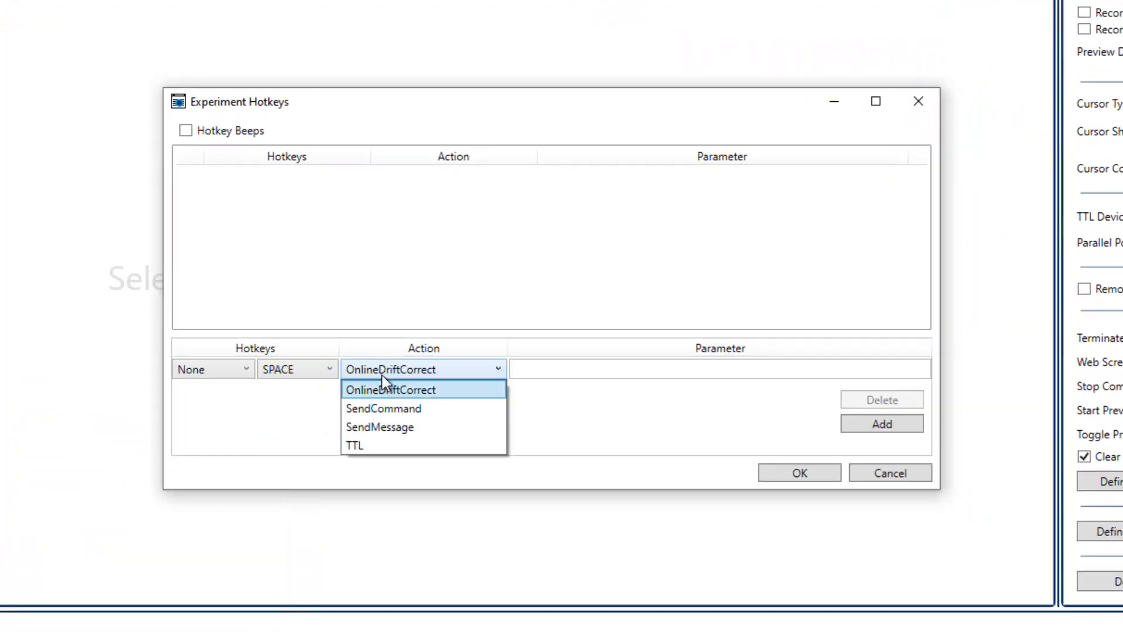
{"action": "left_click", "coordinate": [387, 425]}
{"action": "left_click", "coordinate": [534, 366]}
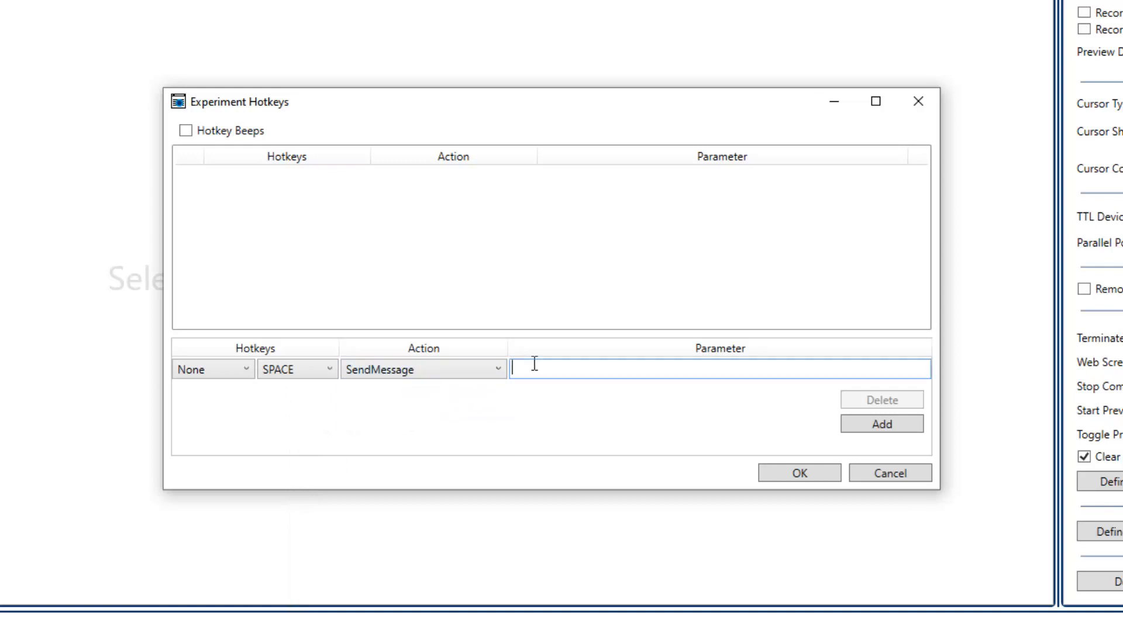
{"action": "type", "text": "StartTask"}
{"action": "left_click", "coordinate": [875, 425]}
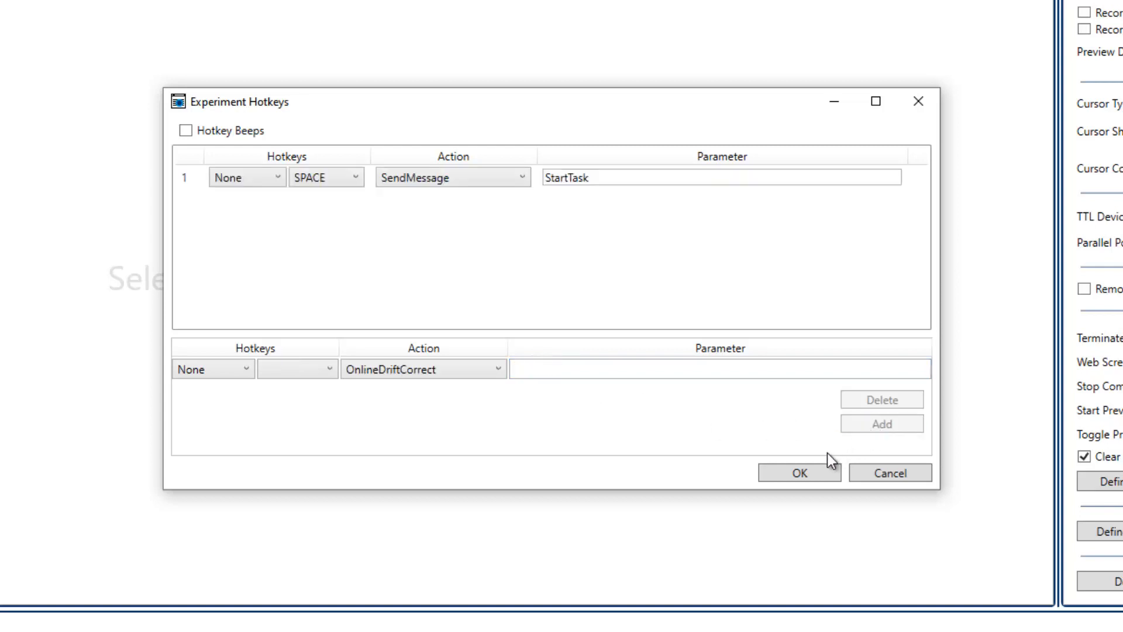
{"action": "left_click", "coordinate": [805, 472]}
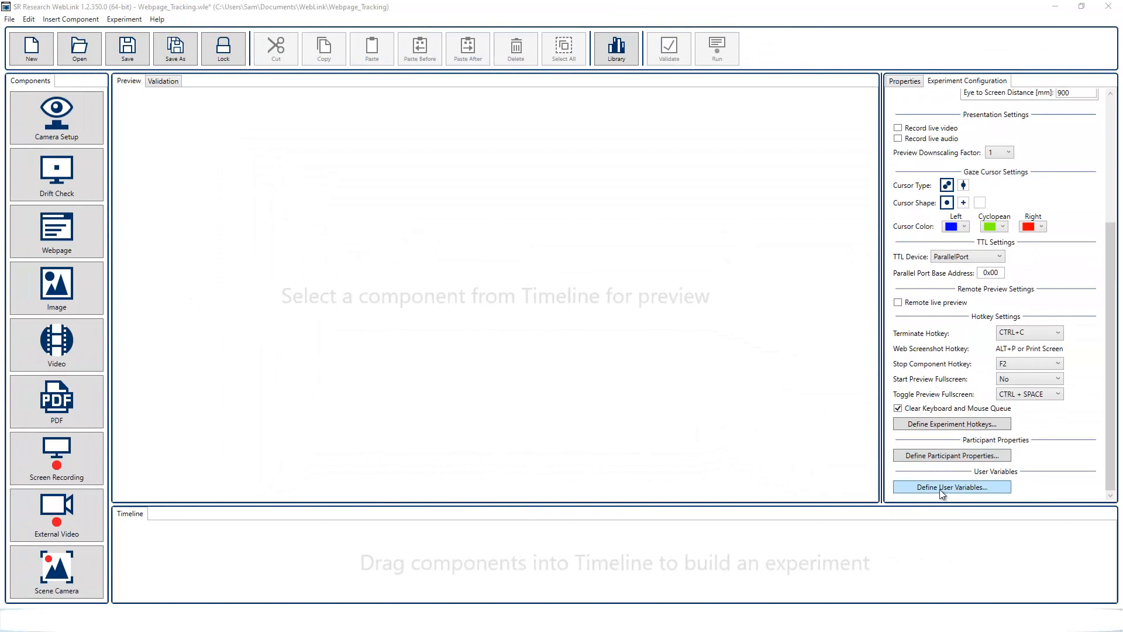
Step: Delete the Sex entry from the participant properties
{"action": "left_click", "coordinate": [938, 454]}
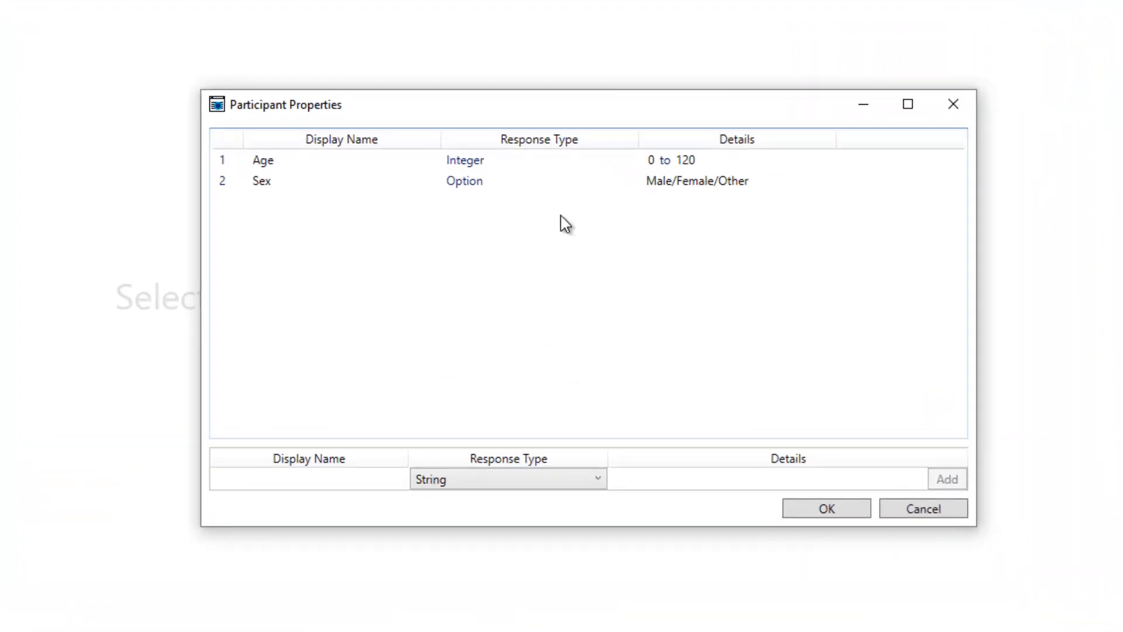
{"action": "right_click", "coordinate": [538, 186]}
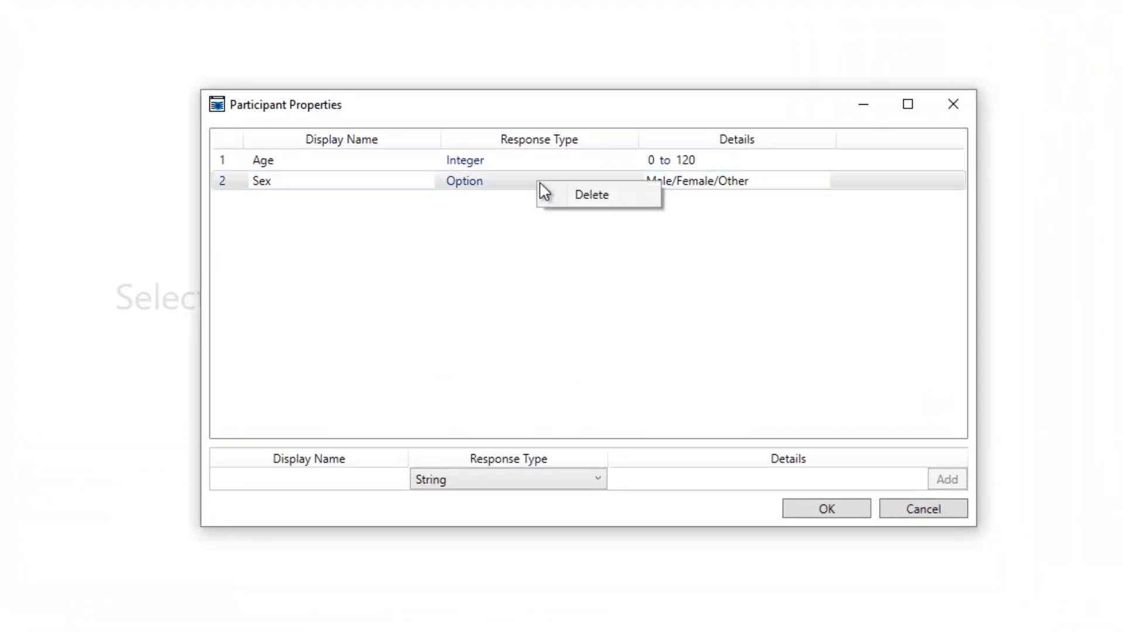
{"action": "left_click", "coordinate": [583, 198]}
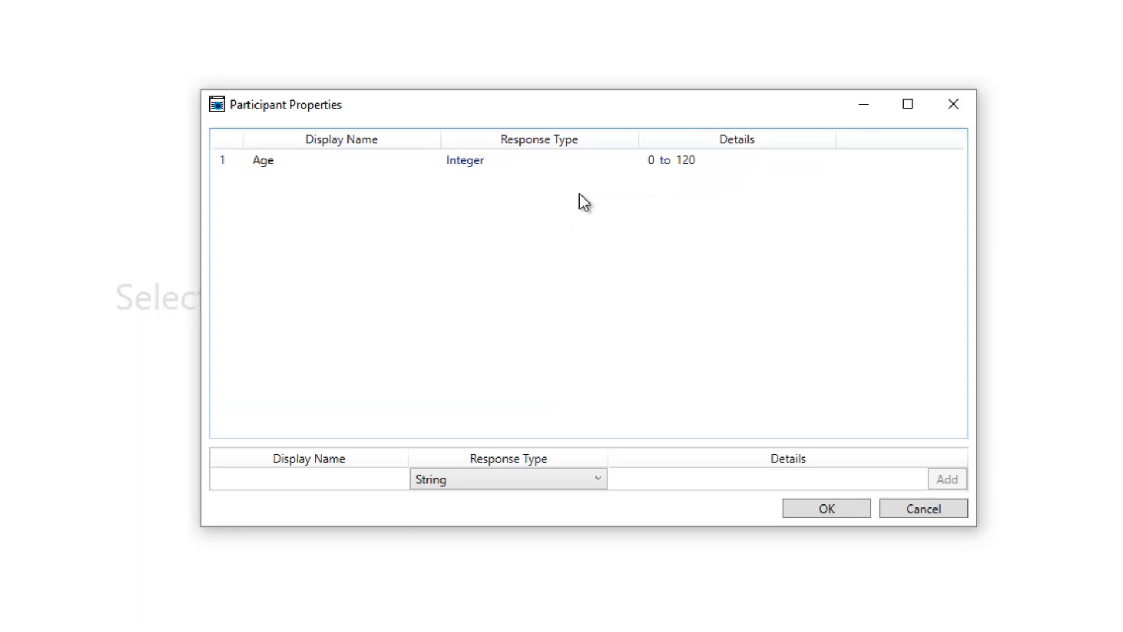
Step: Add a participant property named Group with response type Option and the choices leaflet and no leaflet, and accept the participant properties
{"action": "left_click", "coordinate": [380, 480]}
{"action": "type", "text": "Gr"}
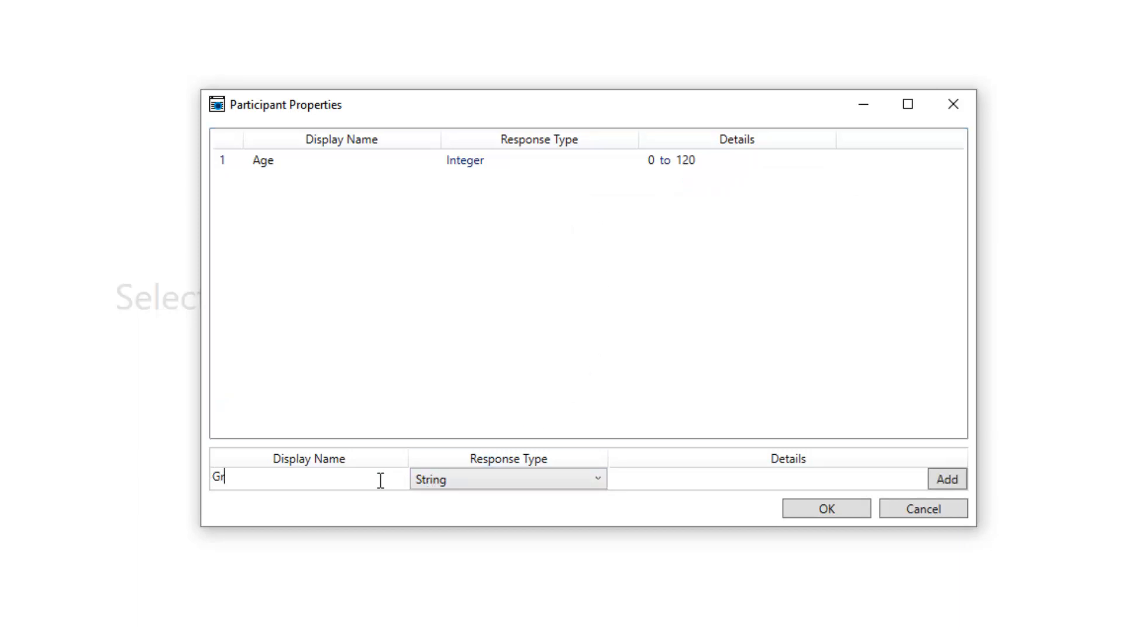
{"action": "type", "text": "oup"}
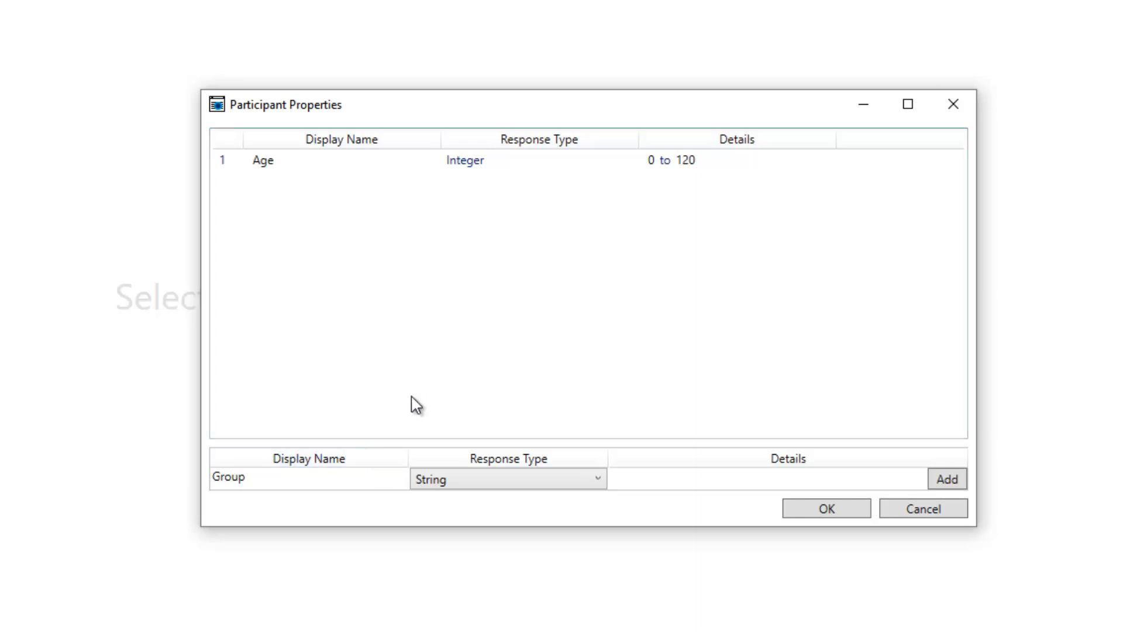
{"action": "left_click", "coordinate": [493, 479]}
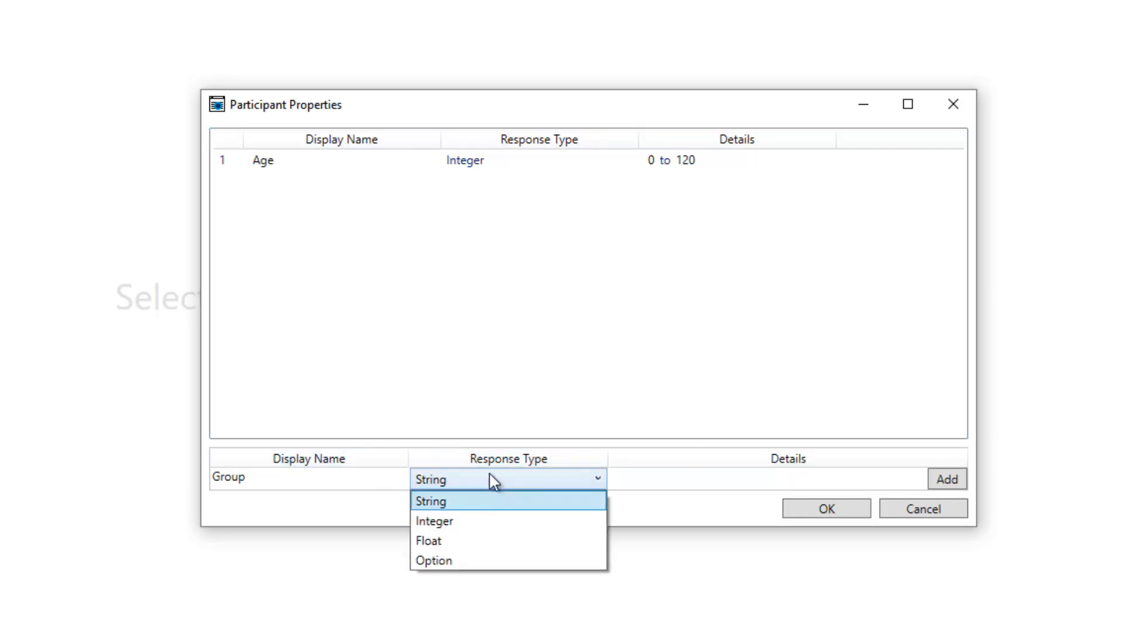
{"action": "left_click", "coordinate": [475, 560]}
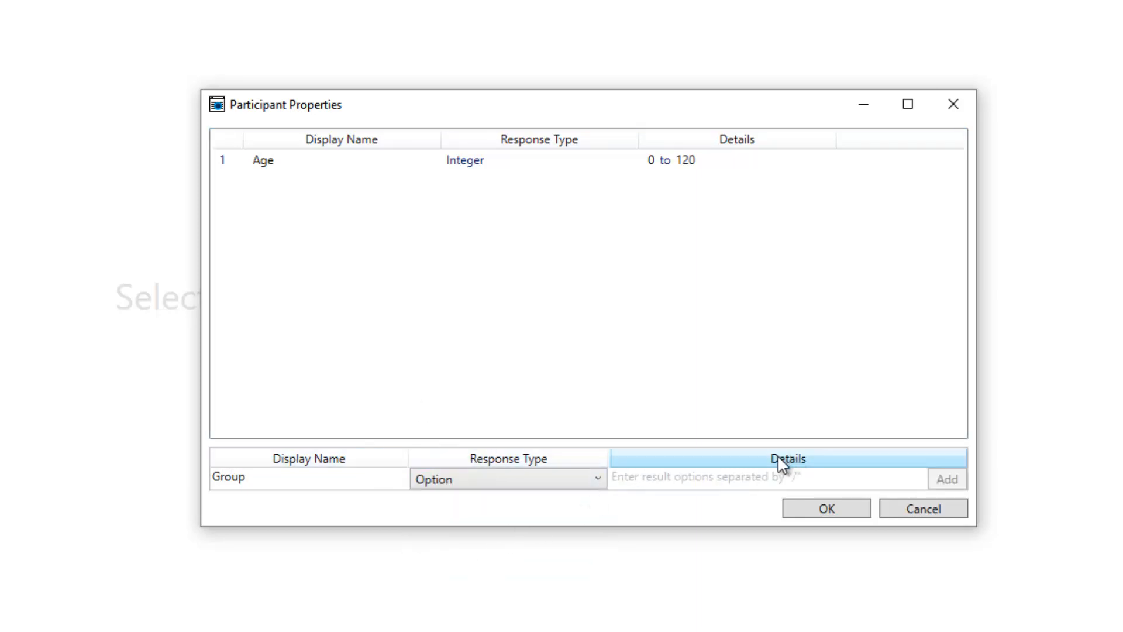
{"action": "left_click", "coordinate": [753, 477]}
{"action": "type", "text": "leaflet/"}
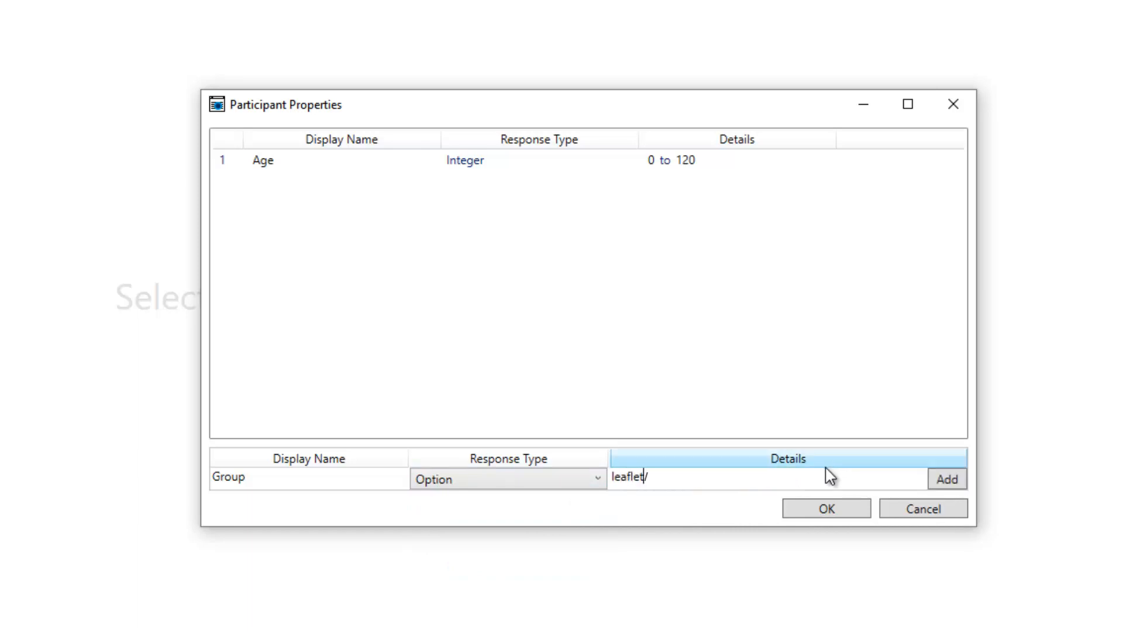
{"action": "type", "text": " no leaflet"}
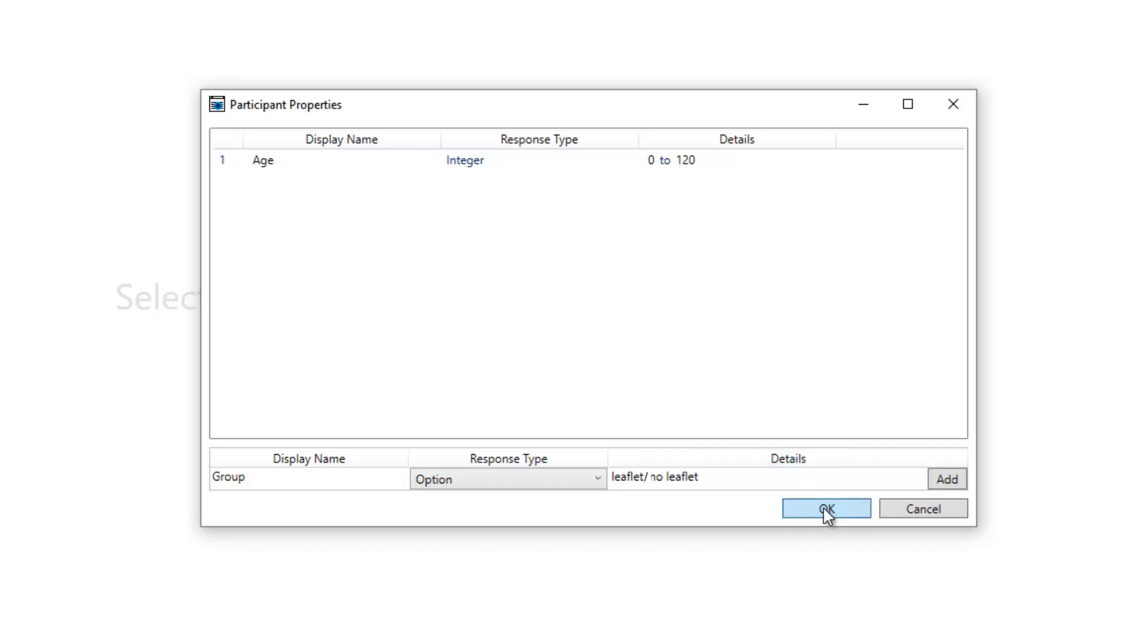
{"action": "left_click", "coordinate": [948, 480]}
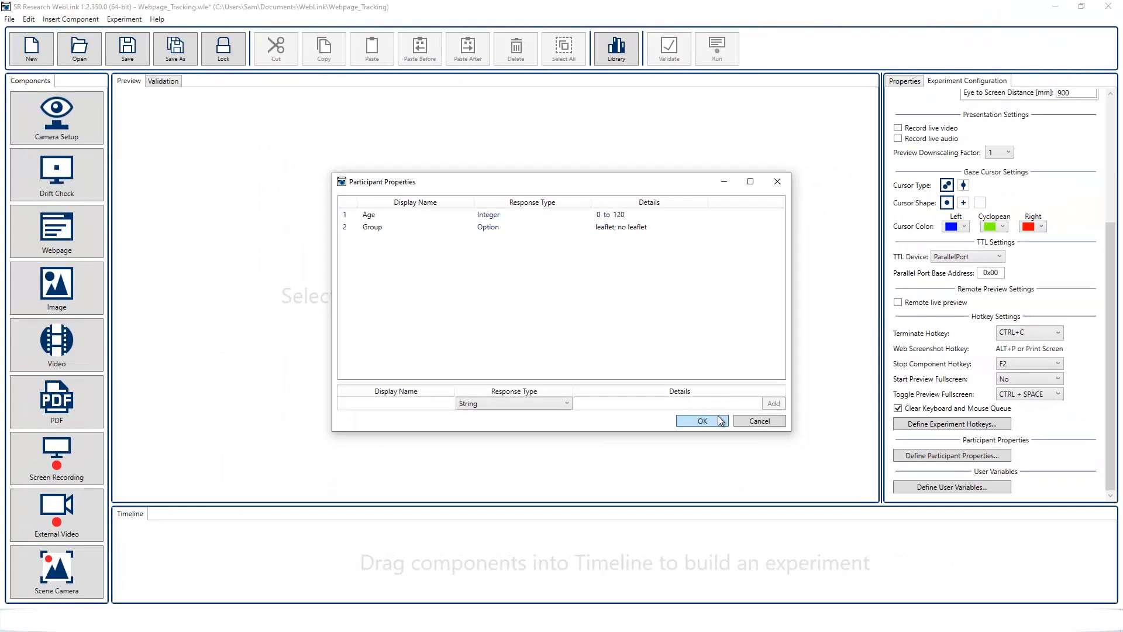
{"action": "left_click", "coordinate": [781, 459]}
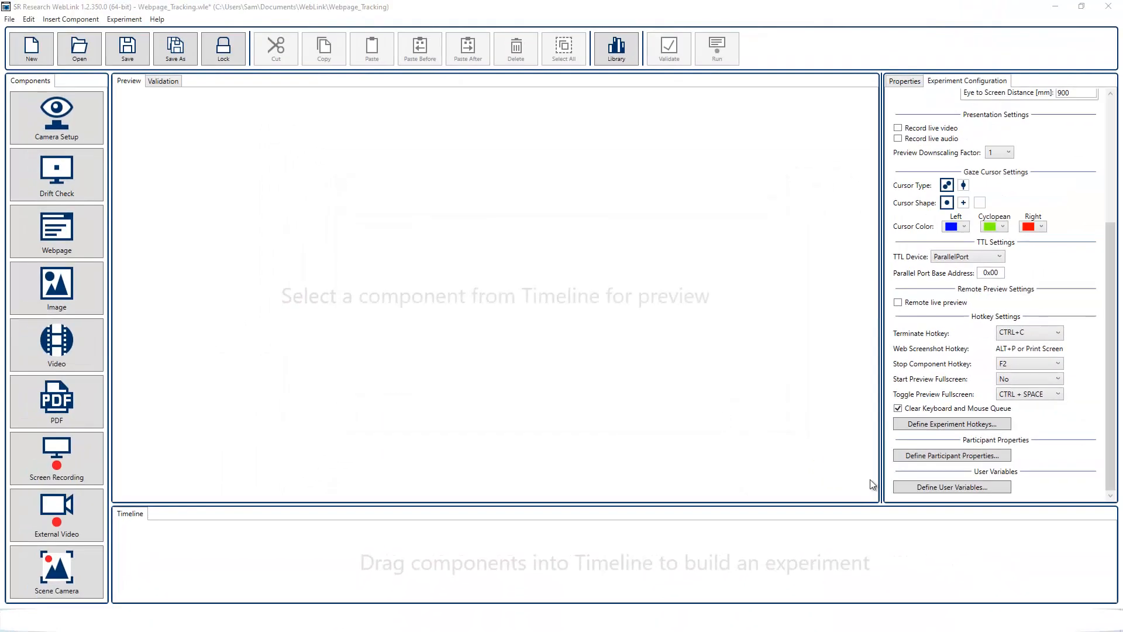
Step: Define a user variable Pizza_Type of type Option with the choices brand and own brand, applicable only to Webpage components
{"action": "left_click", "coordinate": [910, 489]}
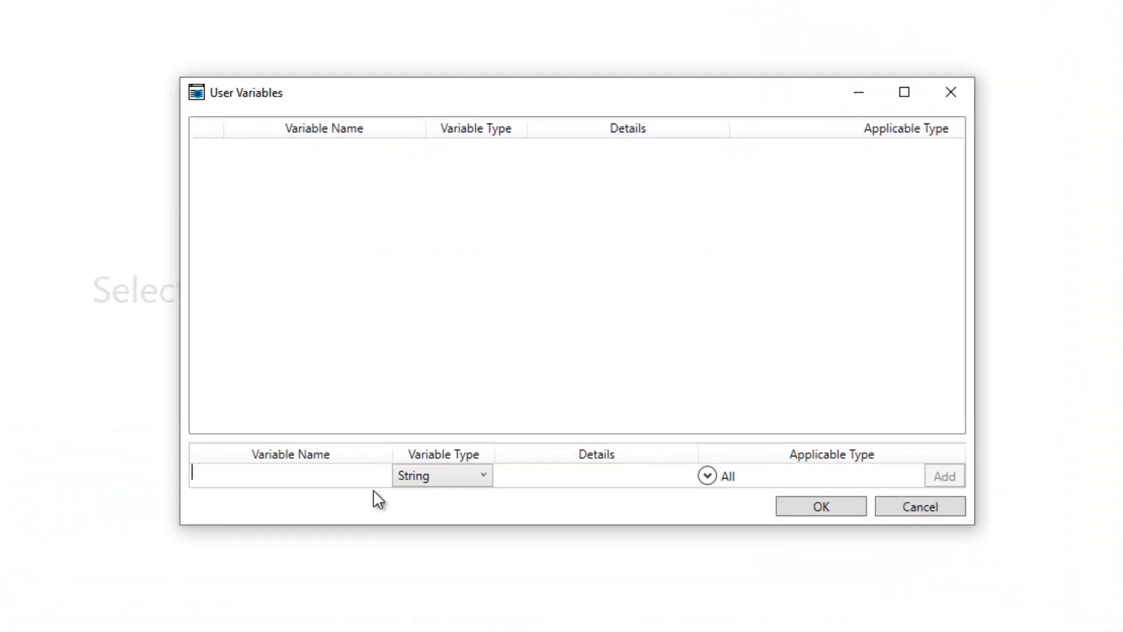
{"action": "type", "text": "Pizza"}
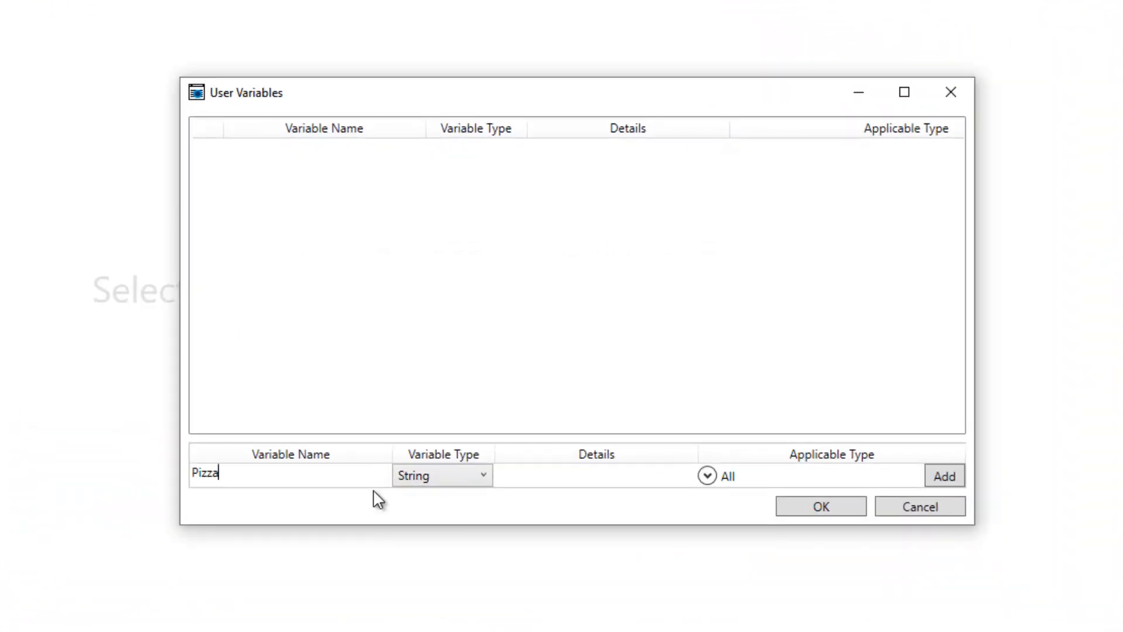
{"action": "type", "text": "_Type"}
{"action": "left_click", "coordinate": [451, 478]}
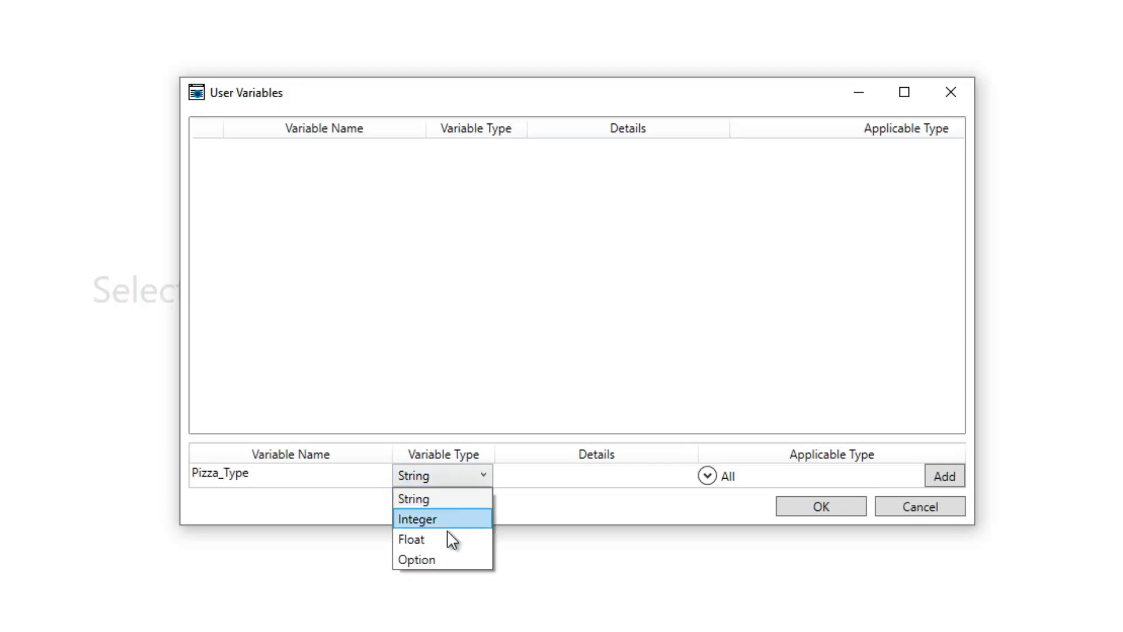
{"action": "left_click", "coordinate": [445, 558]}
{"action": "left_click", "coordinate": [536, 471]}
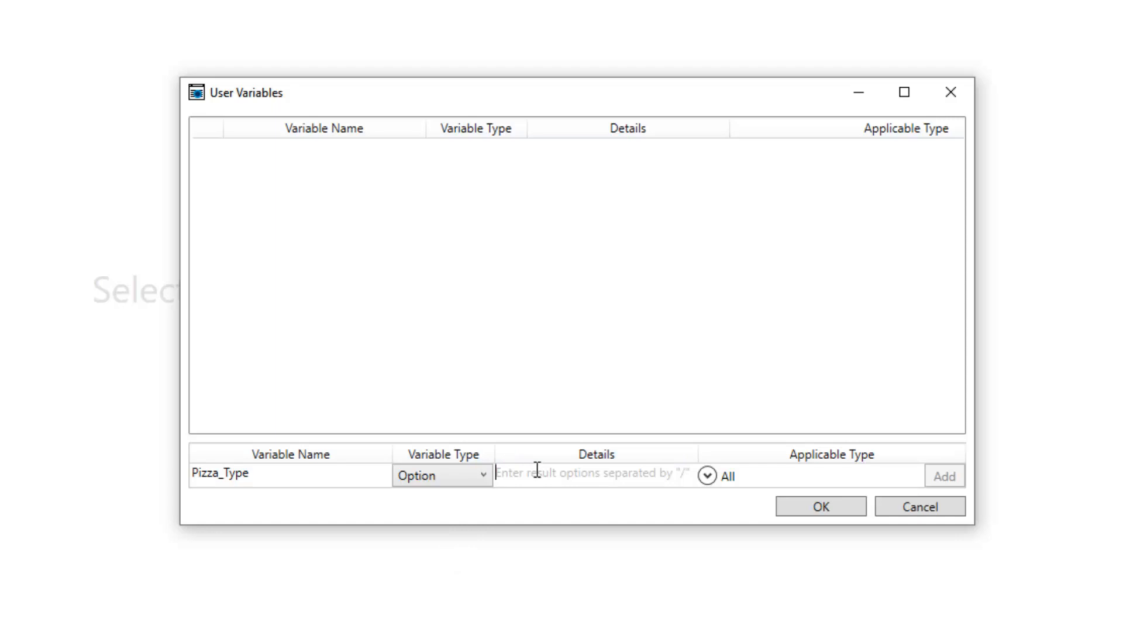
{"action": "type", "text": "bra"}
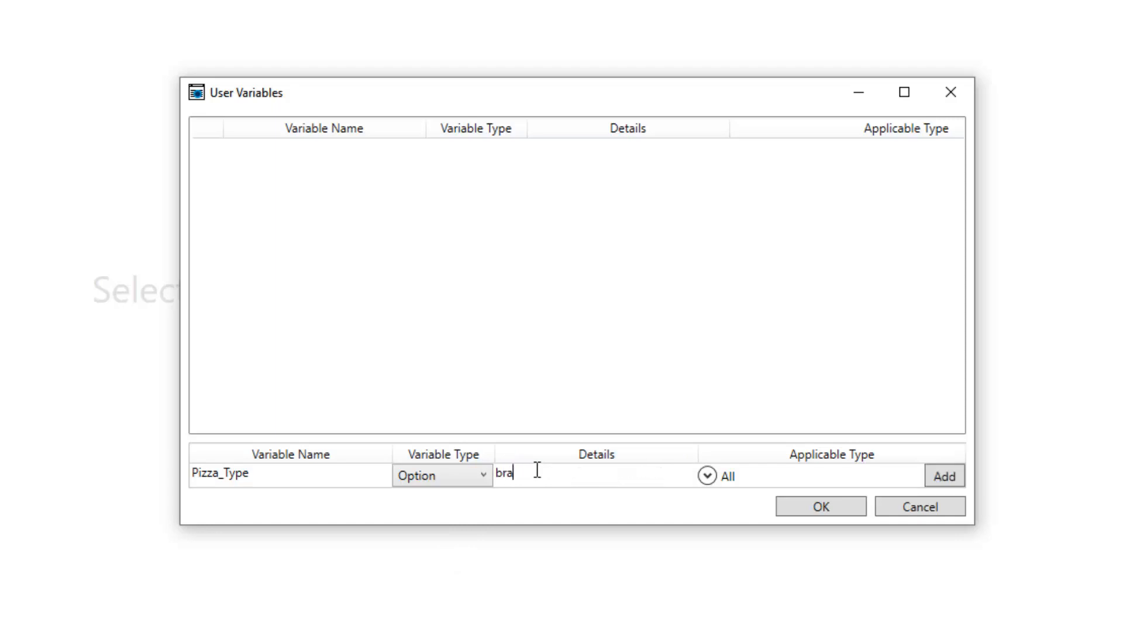
{"action": "type", "text": "nd/own brand"}
{"action": "left_click", "coordinate": [812, 478]}
{"action": "left_click", "coordinate": [761, 517]}
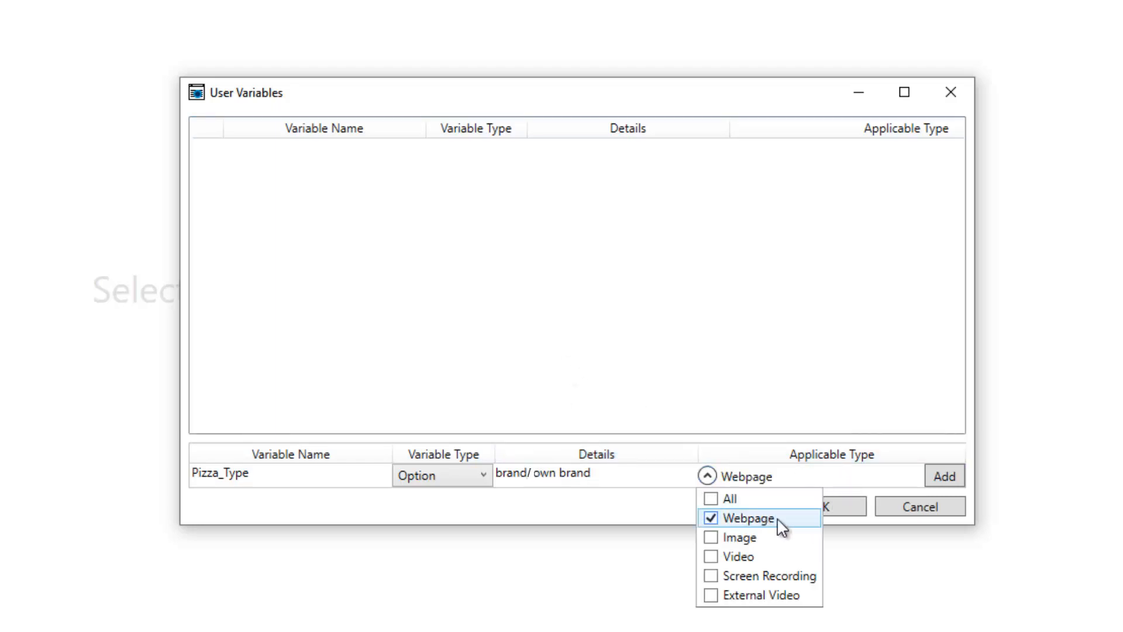
{"action": "left_click", "coordinate": [943, 475]}
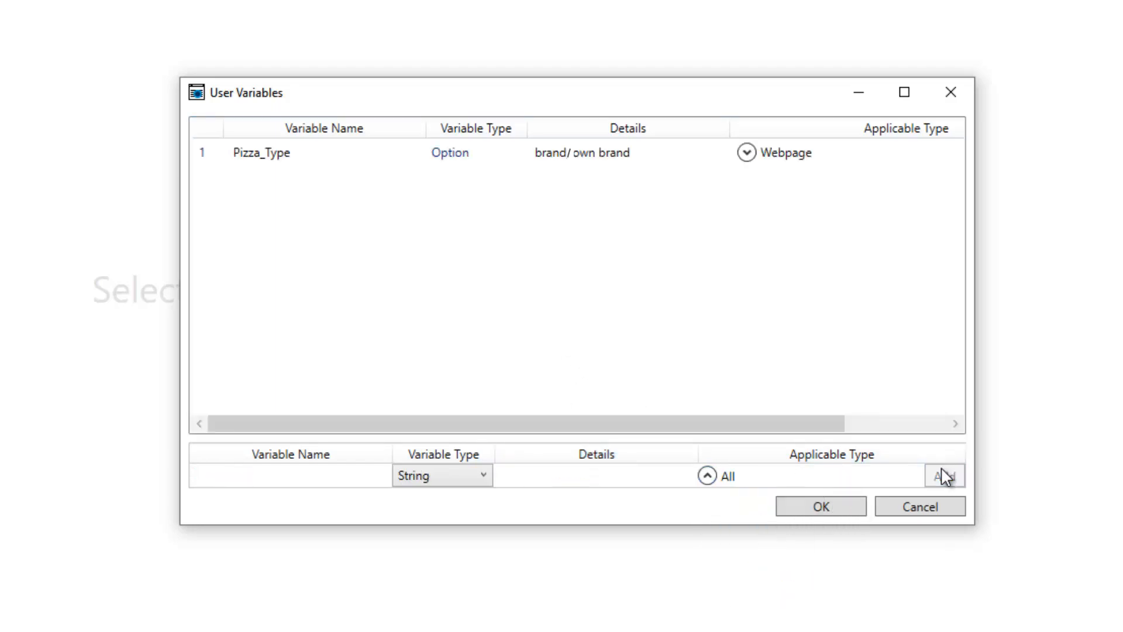
{"action": "left_click", "coordinate": [832, 506]}
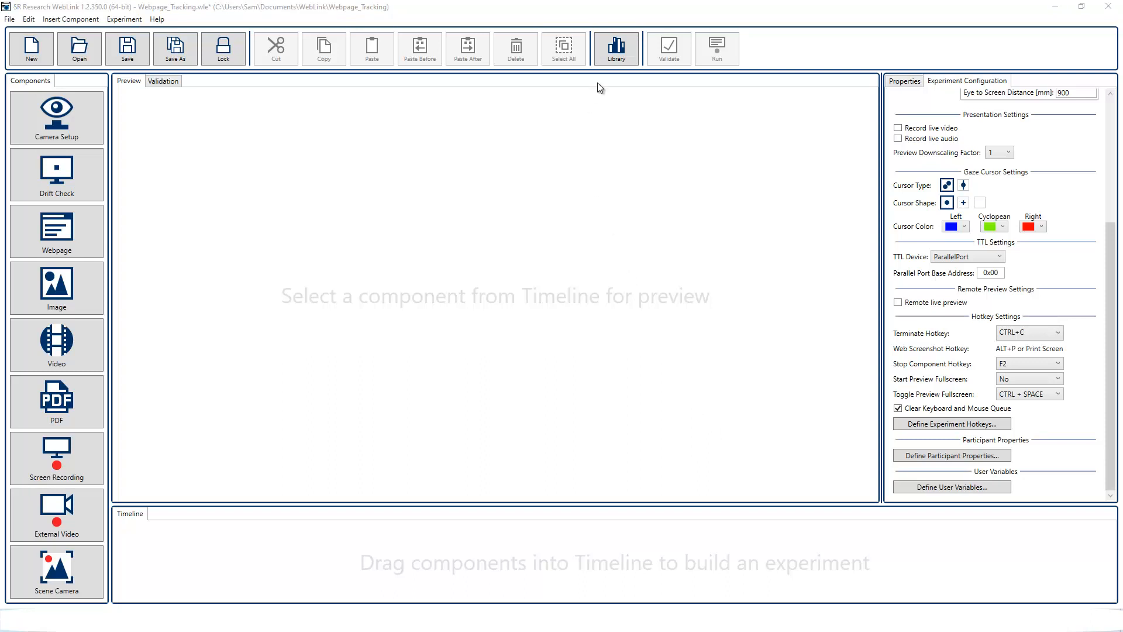
Step: Import Instructions.png and Thanks.png from the WebLink Video Tutorial folder into the experiment's image library
{"action": "left_click", "coordinate": [616, 58]}
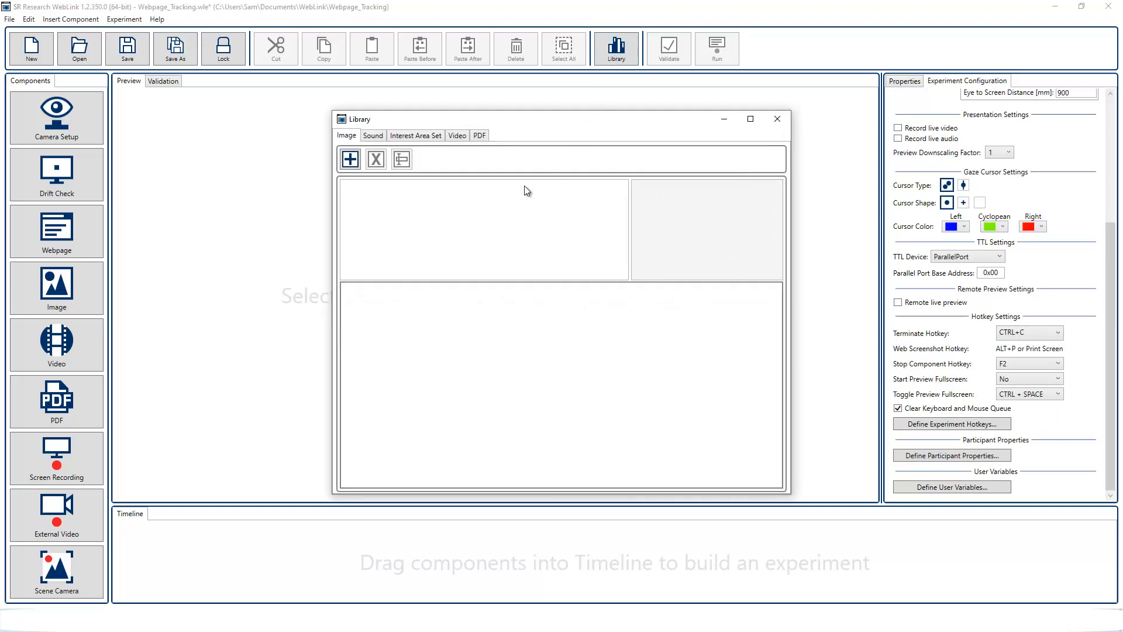
{"action": "left_click", "coordinate": [349, 160]}
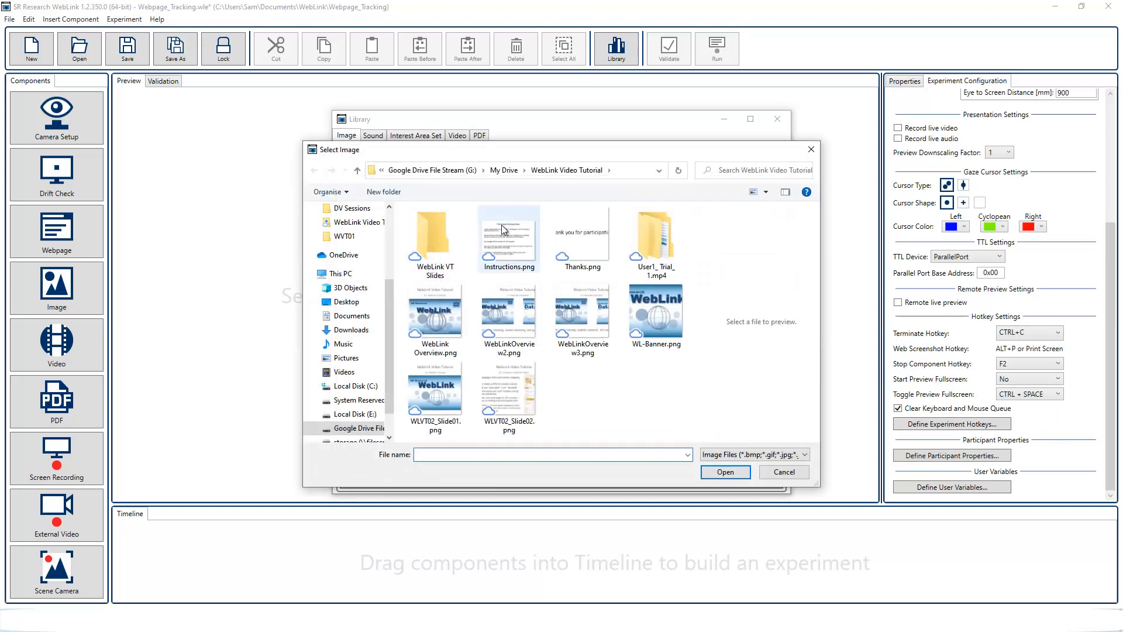
{"action": "left_click", "coordinate": [501, 225]}
{"action": "left_click", "coordinate": [576, 234], "text": "ctrl"}
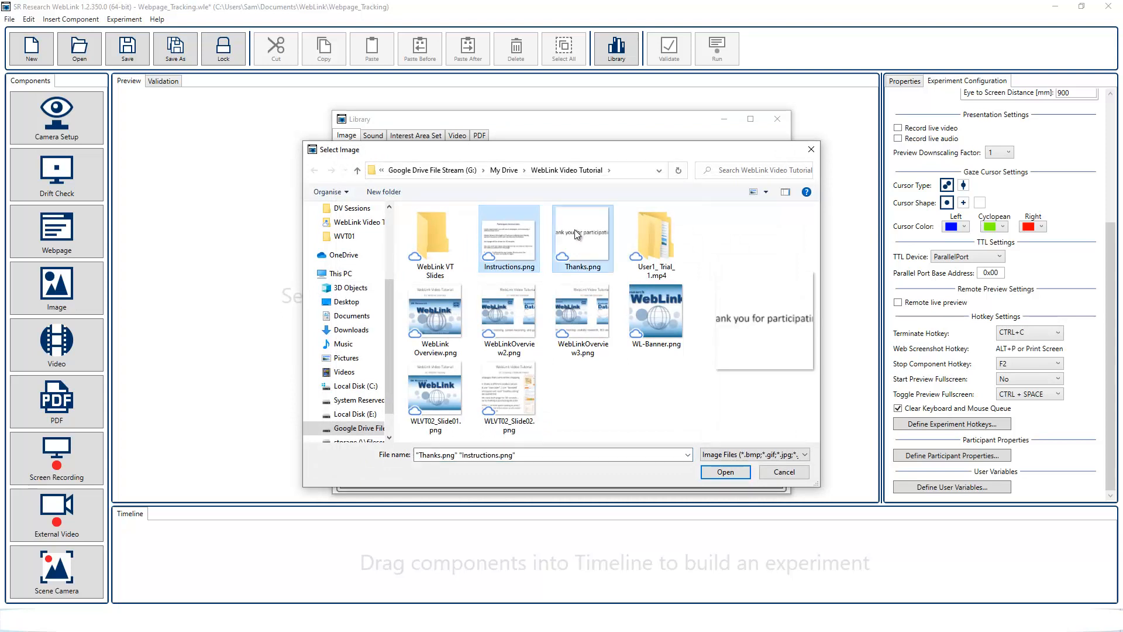
{"action": "left_click", "coordinate": [729, 475]}
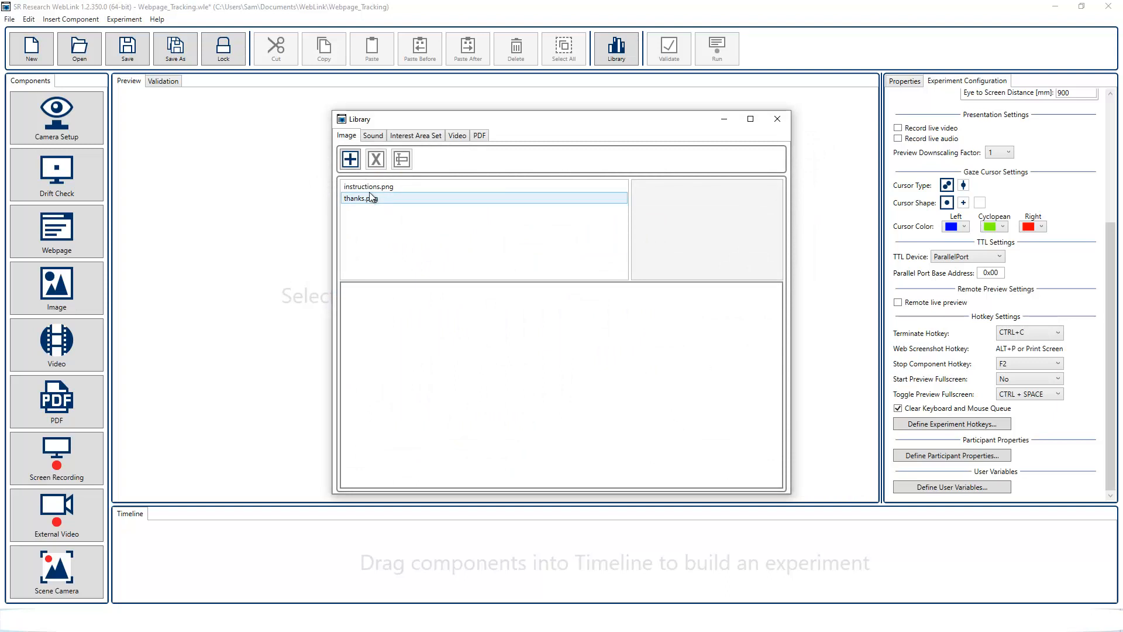
Step: Preview the instructions and thanks images with their file details in the library, and close the library
{"action": "left_click", "coordinate": [368, 188]}
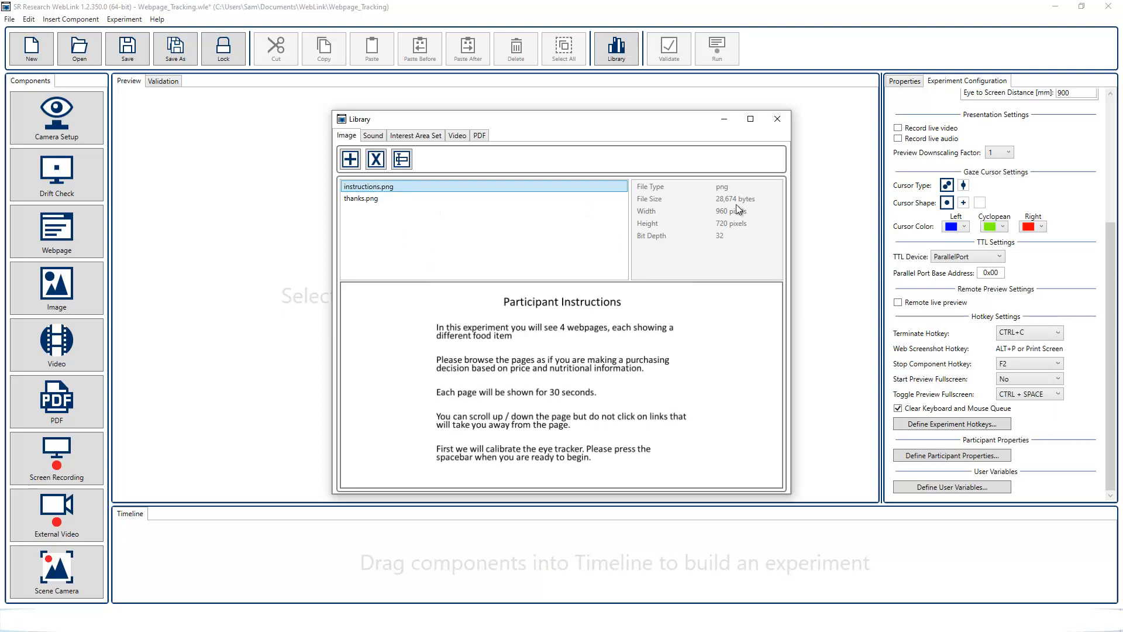
{"action": "left_click", "coordinate": [415, 196]}
{"action": "left_click", "coordinate": [412, 187]}
{"action": "left_click", "coordinate": [778, 121]}
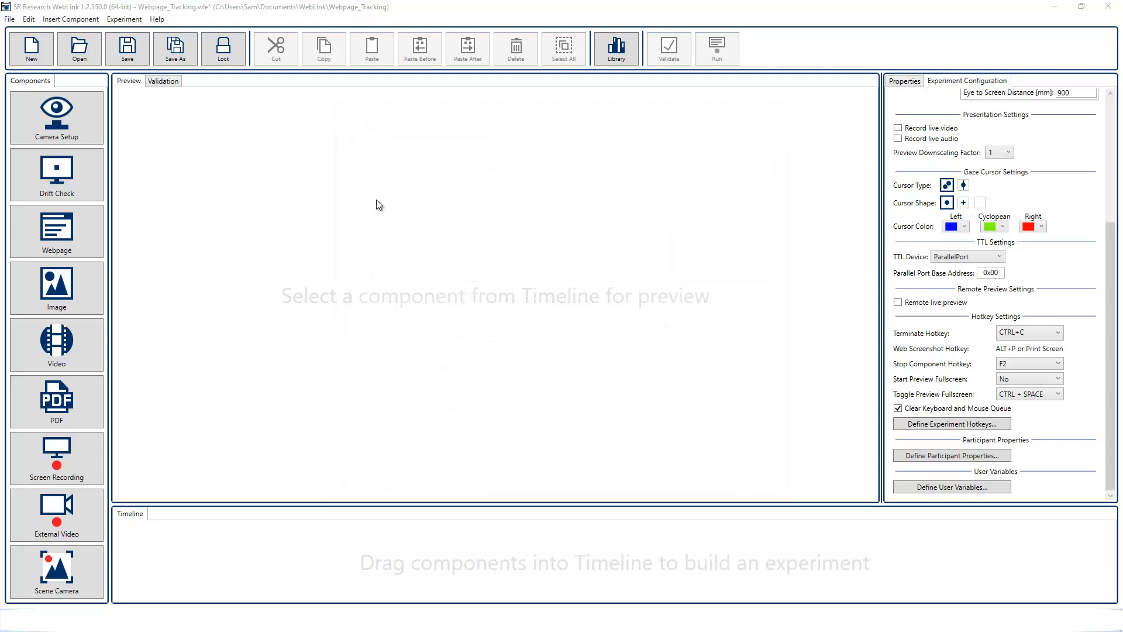
Step: Add an Image component to the timeline with instructions.png as its source file
{"action": "left_click_drag", "start_coordinate": [73, 292], "coordinate": [173, 550]}
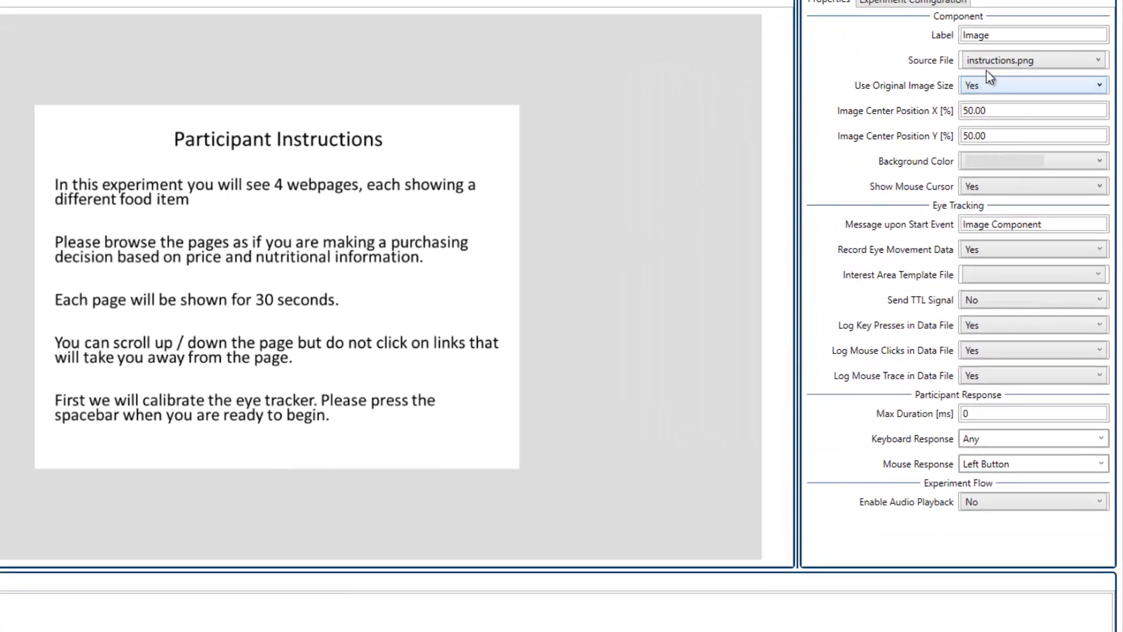
{"action": "left_click", "coordinate": [1023, 129]}
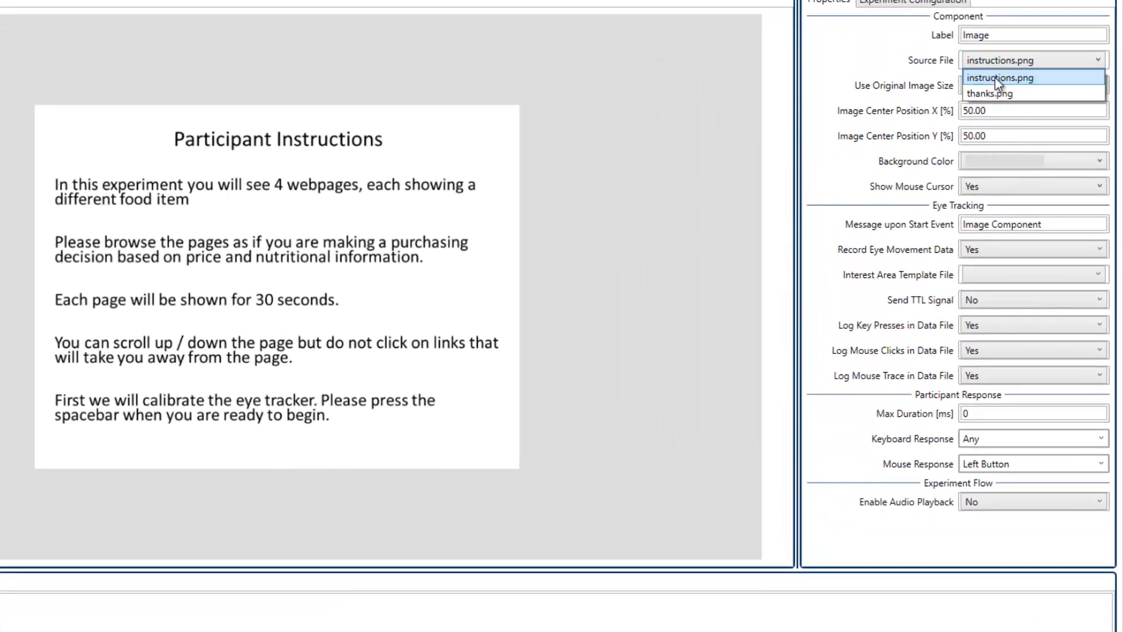
{"action": "left_click", "coordinate": [995, 81]}
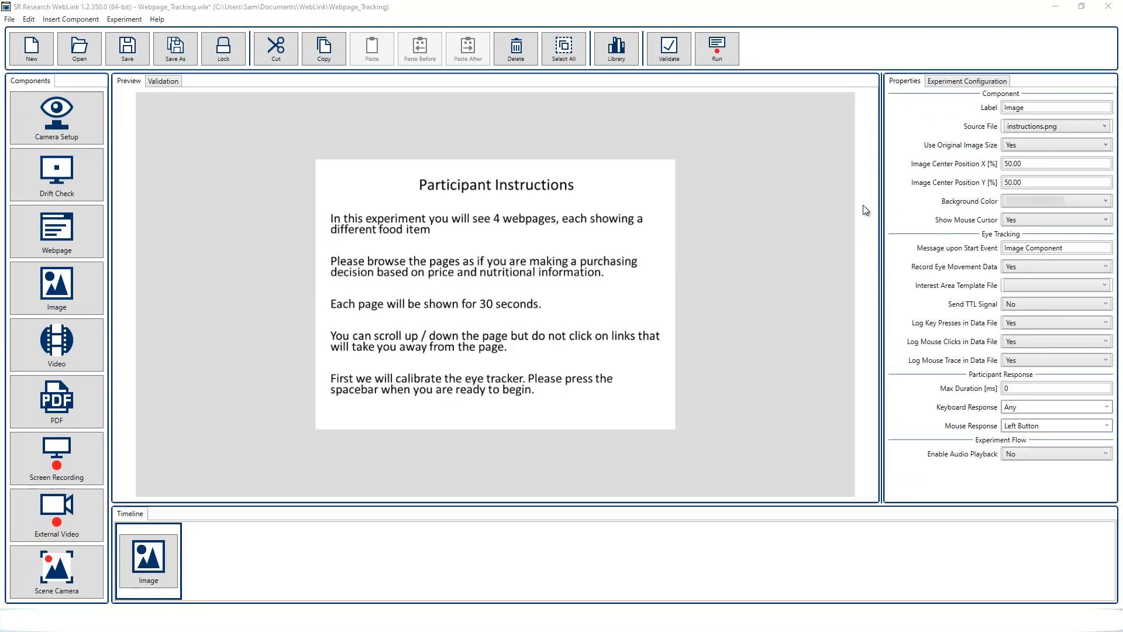
Step: Turn the instructions image's original size off and back on to compare the scaling, and check its background color choices
{"action": "left_click", "coordinate": [1017, 145]}
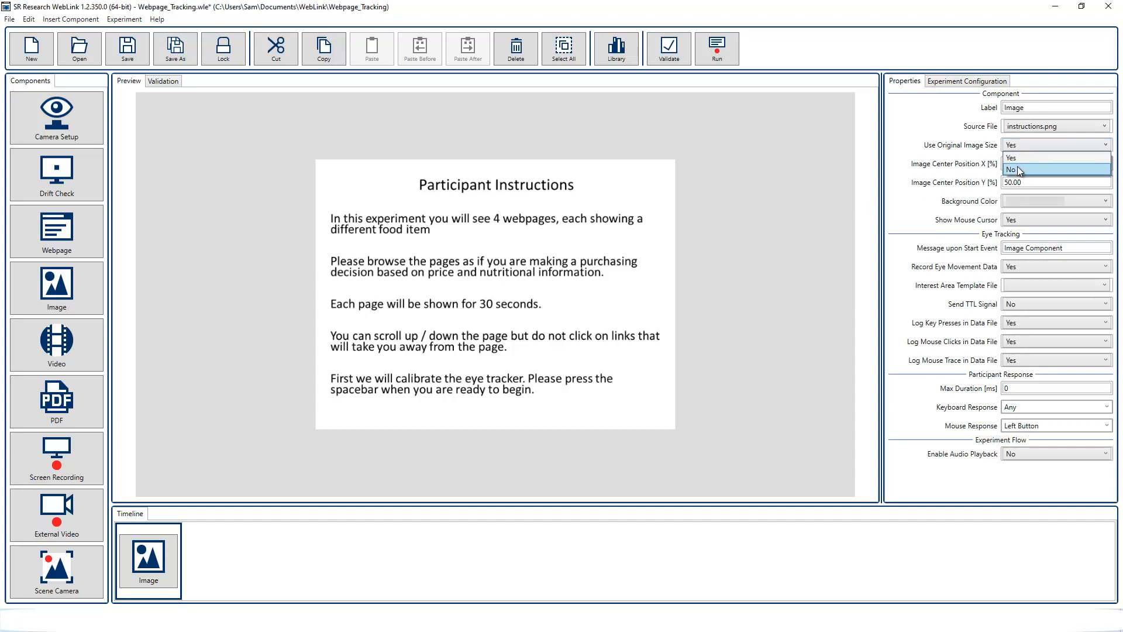
{"action": "left_click", "coordinate": [1017, 169]}
{"action": "left_click", "coordinate": [1016, 145]}
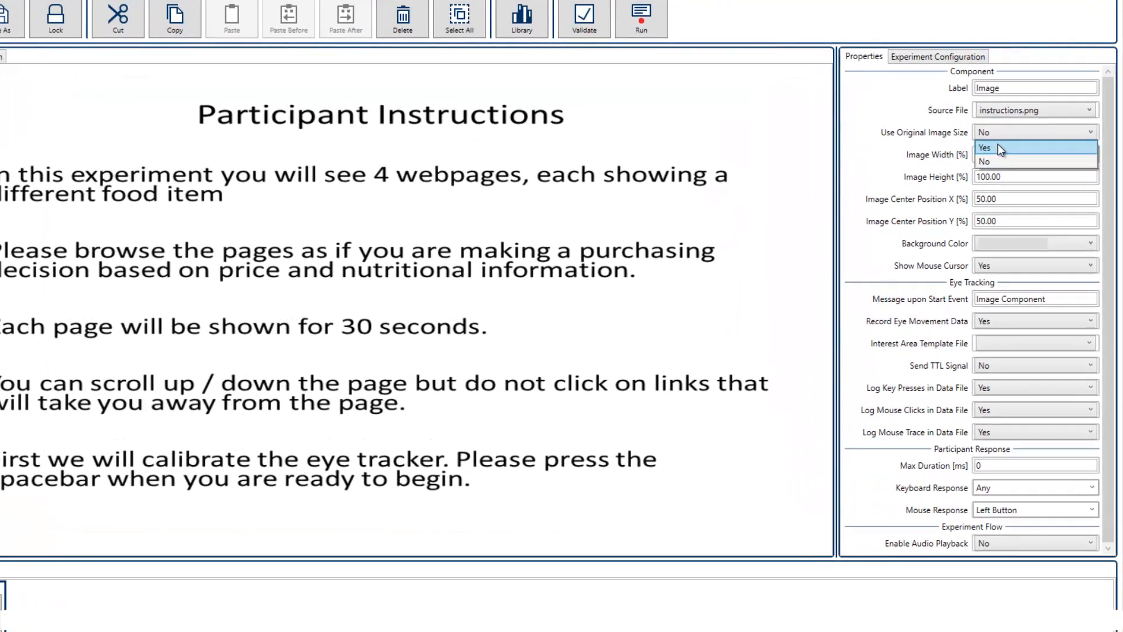
{"action": "left_click", "coordinate": [1016, 157]}
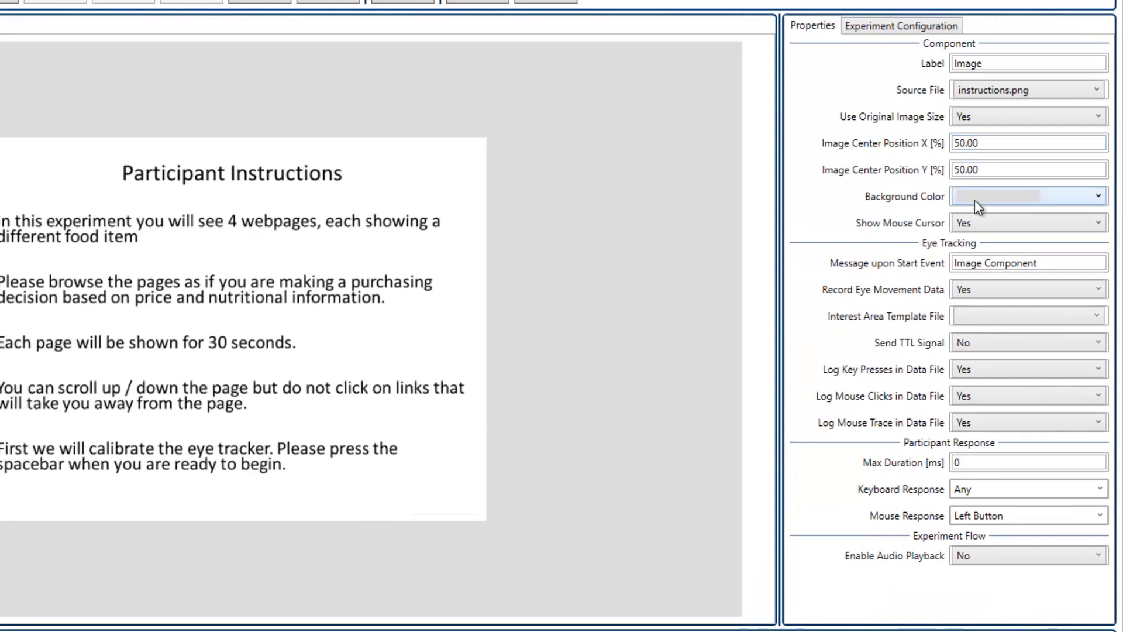
{"action": "left_click", "coordinate": [986, 198]}
{"action": "left_click", "coordinate": [981, 199]}
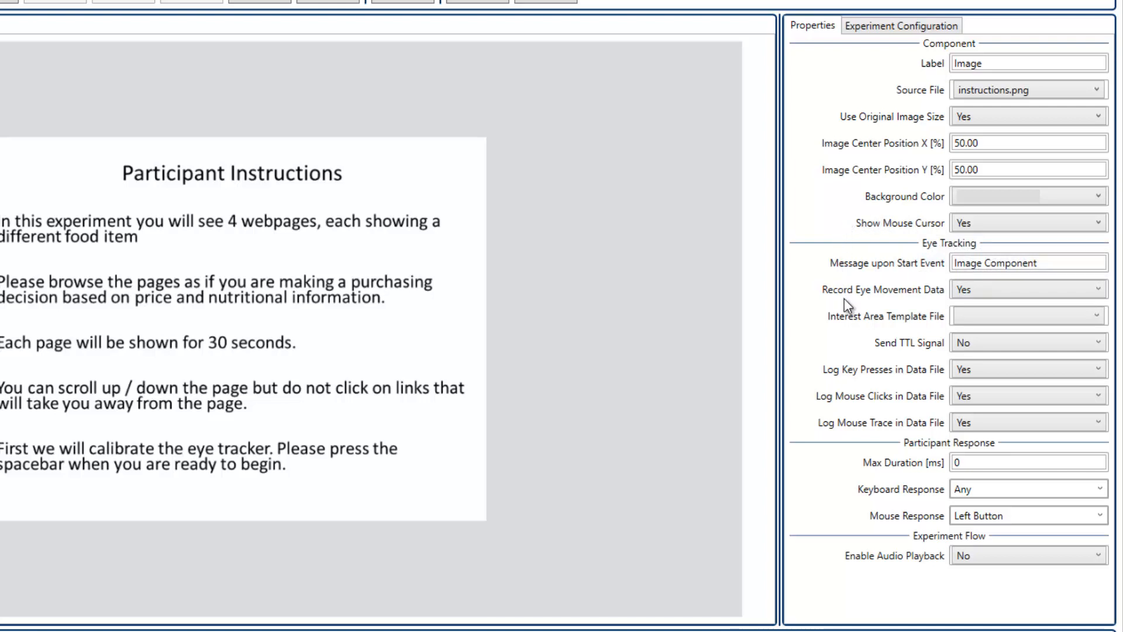
Step: Set Record Eye Movement Data to No for the instructions image component
{"action": "left_click", "coordinate": [981, 294]}
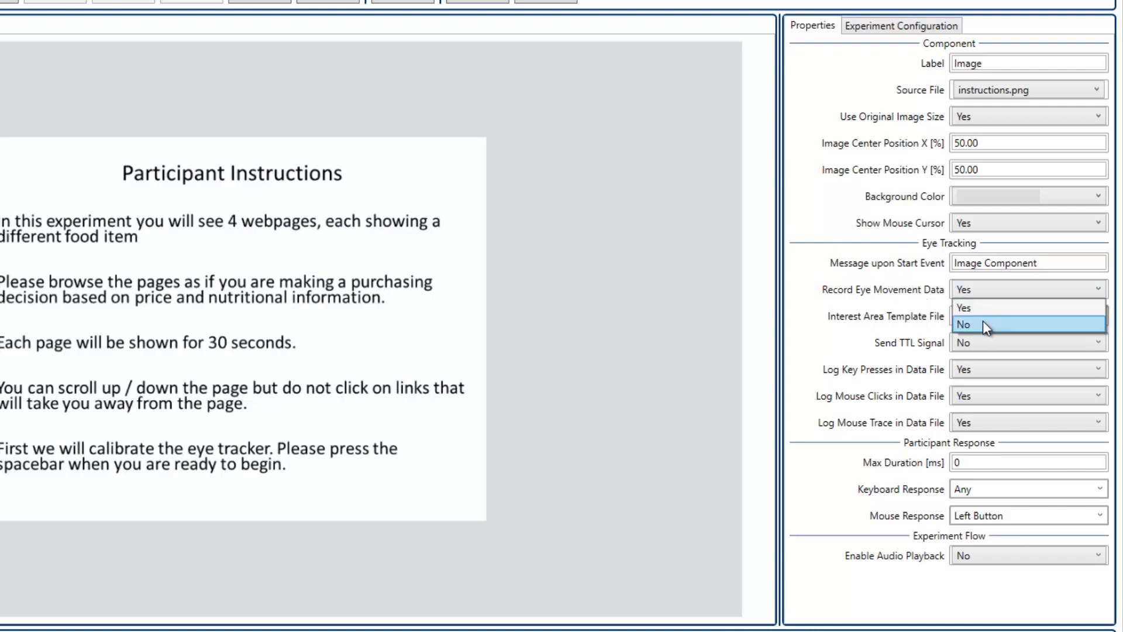
{"action": "left_click", "coordinate": [983, 320]}
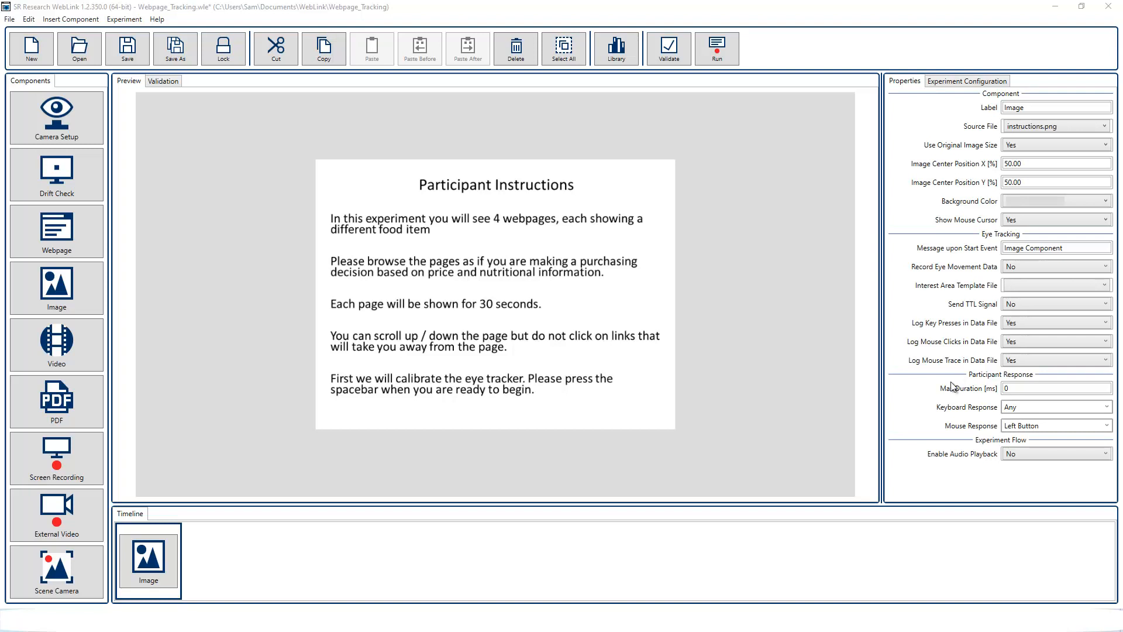
Step: Restrict the instructions image's keyboard response to Space and remove Left Button from its mouse response
{"action": "left_click", "coordinate": [1108, 408]}
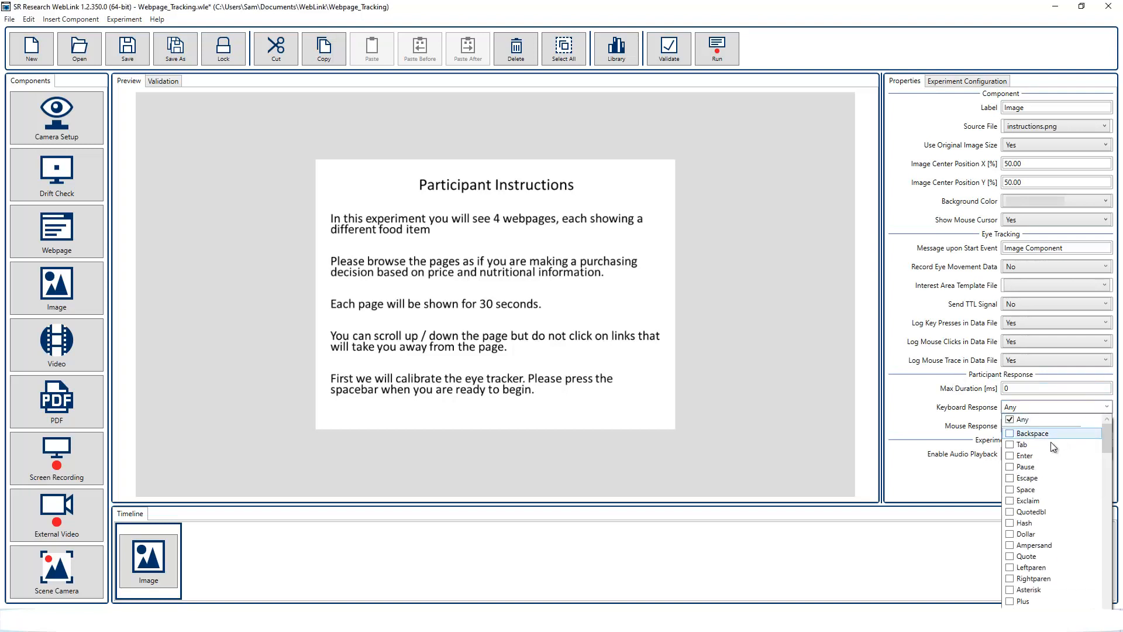
{"action": "left_click", "coordinate": [1010, 490]}
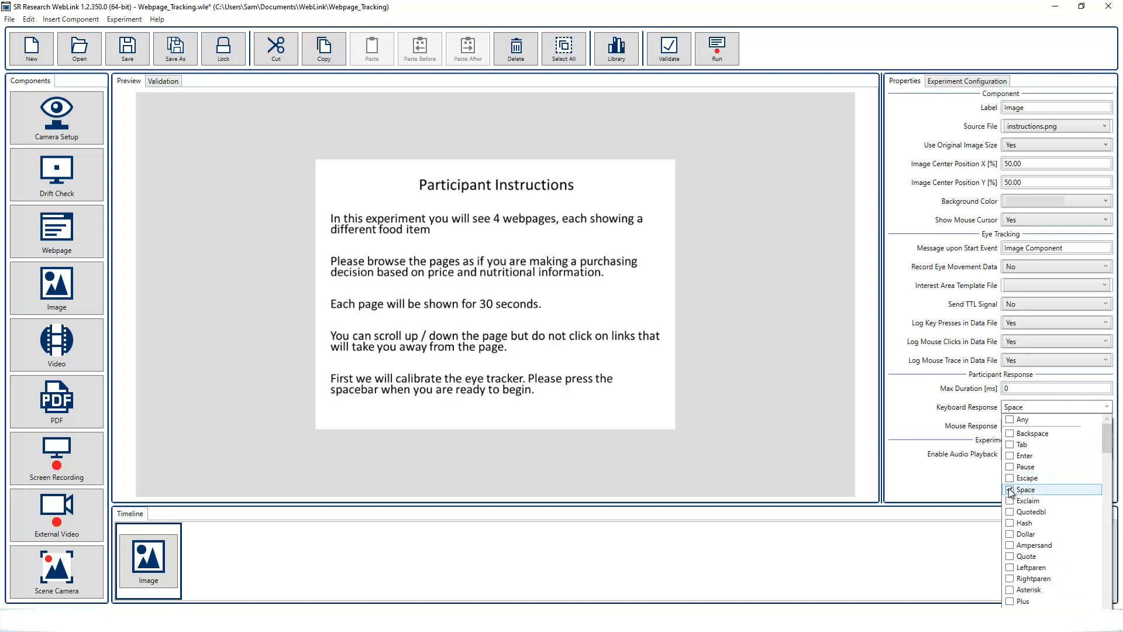
{"action": "left_click", "coordinate": [987, 487]}
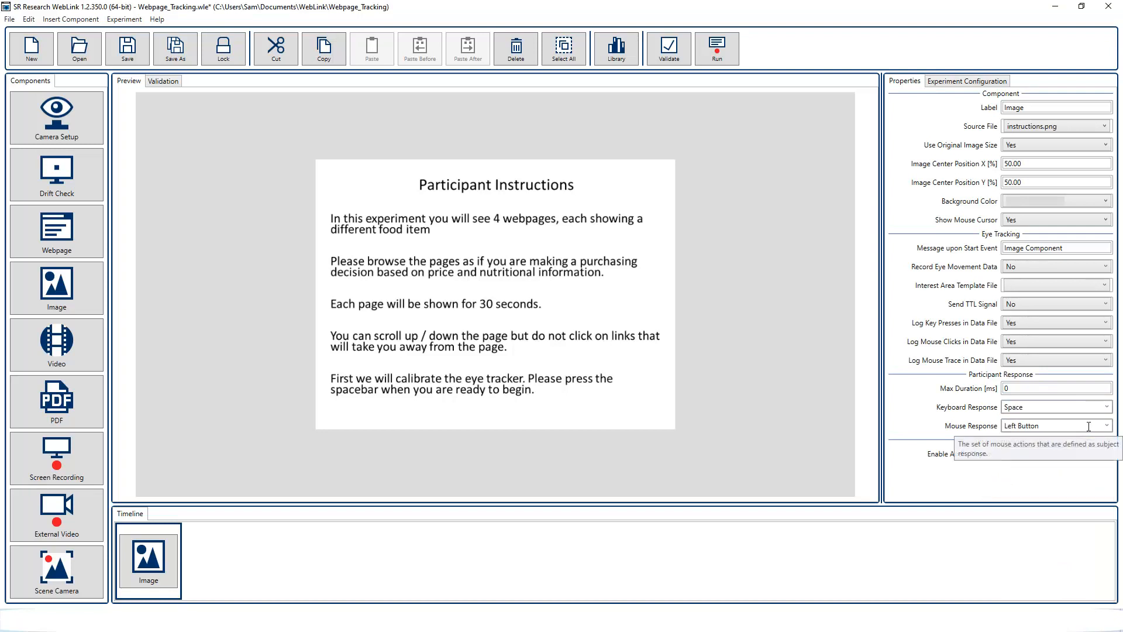
{"action": "left_click", "coordinate": [1106, 426]}
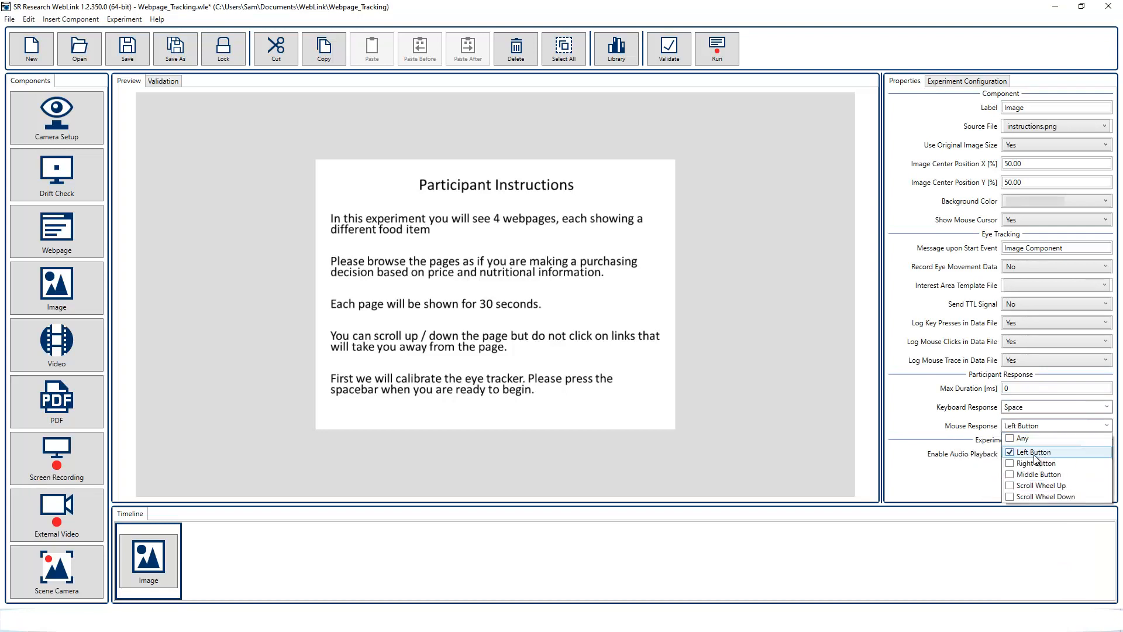
{"action": "left_click", "coordinate": [1010, 452]}
{"action": "left_click", "coordinate": [978, 475]}
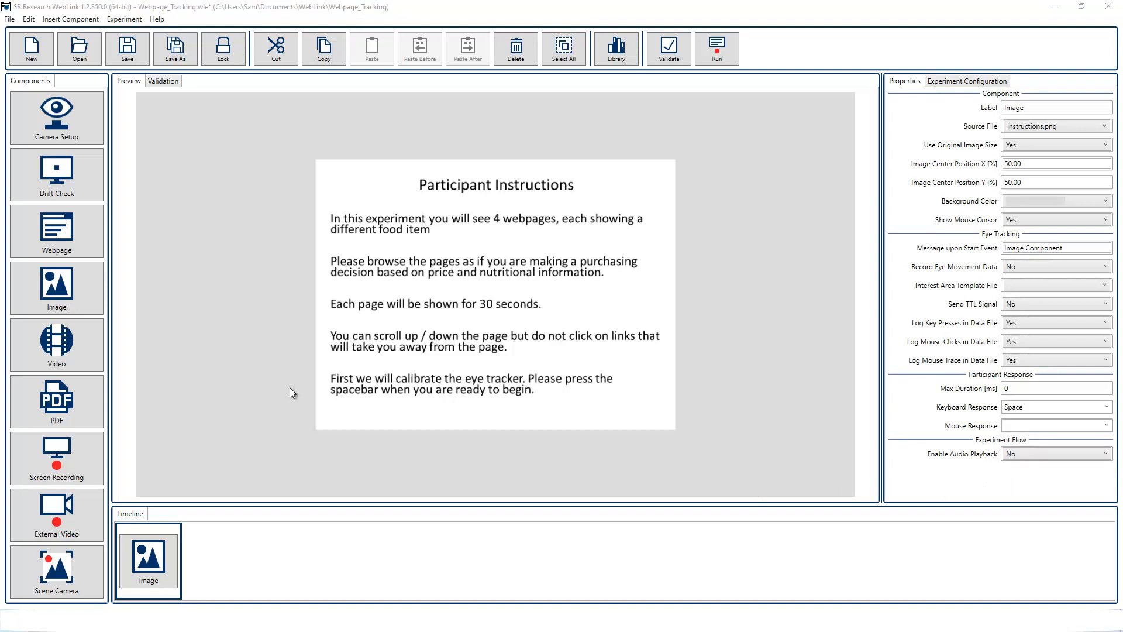
Step: Add a Camera Setup component after the image, try the 5-point calibration type, and set it back to 13-point
{"action": "left_click_drag", "start_coordinate": [42, 123], "coordinate": [240, 566]}
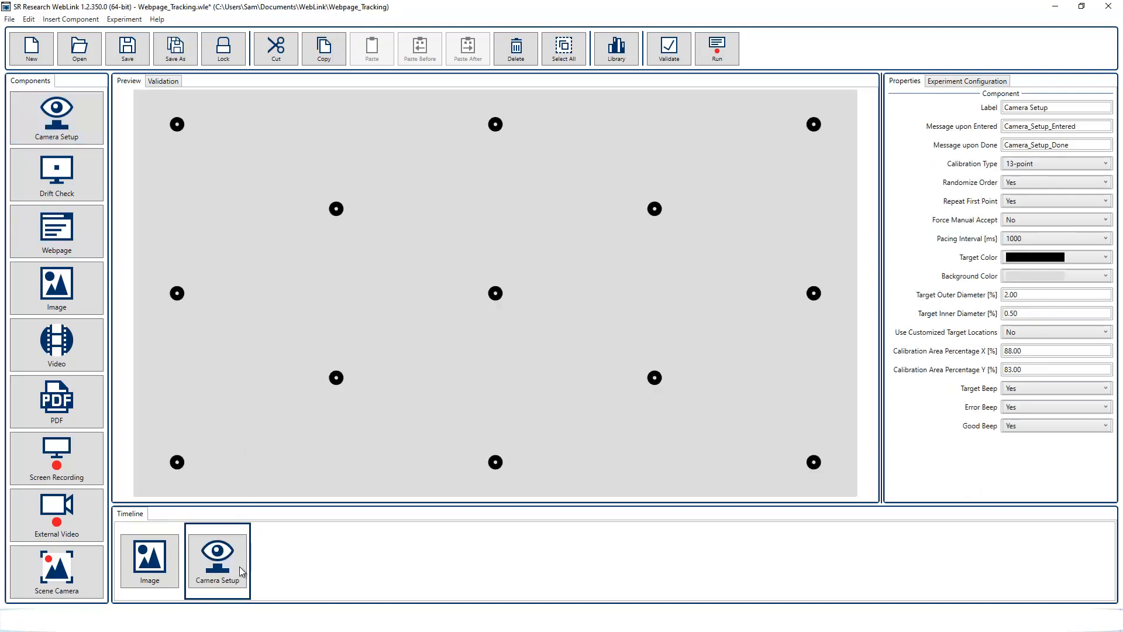
{"action": "left_click", "coordinate": [1005, 165]}
{"action": "left_click", "coordinate": [1012, 199]}
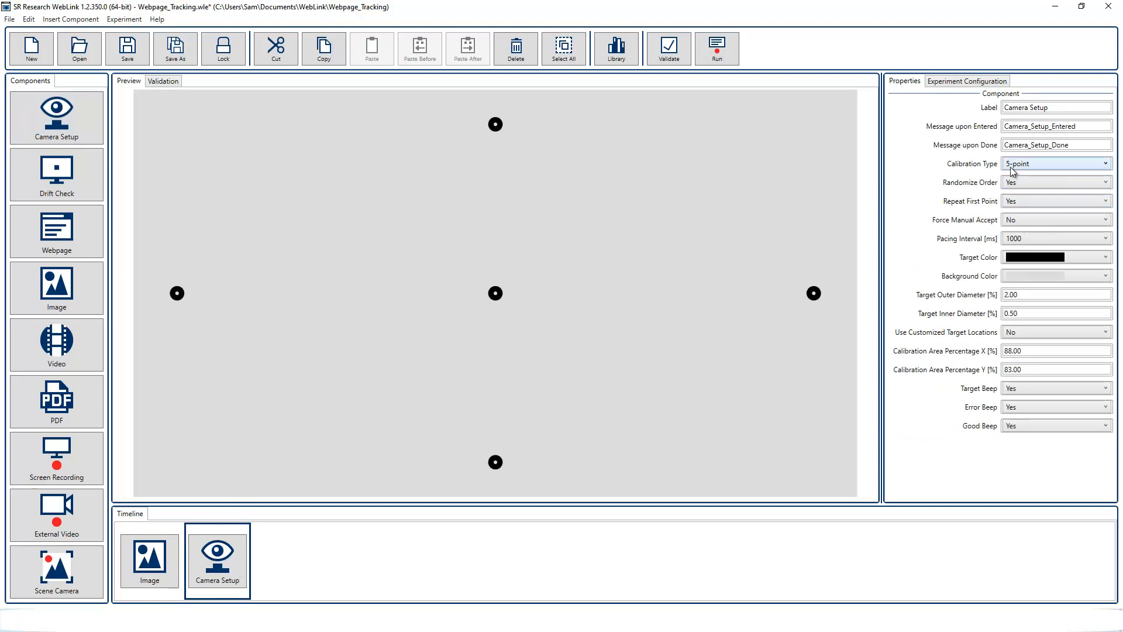
{"action": "left_click", "coordinate": [1013, 168]}
{"action": "left_click", "coordinate": [1014, 224]}
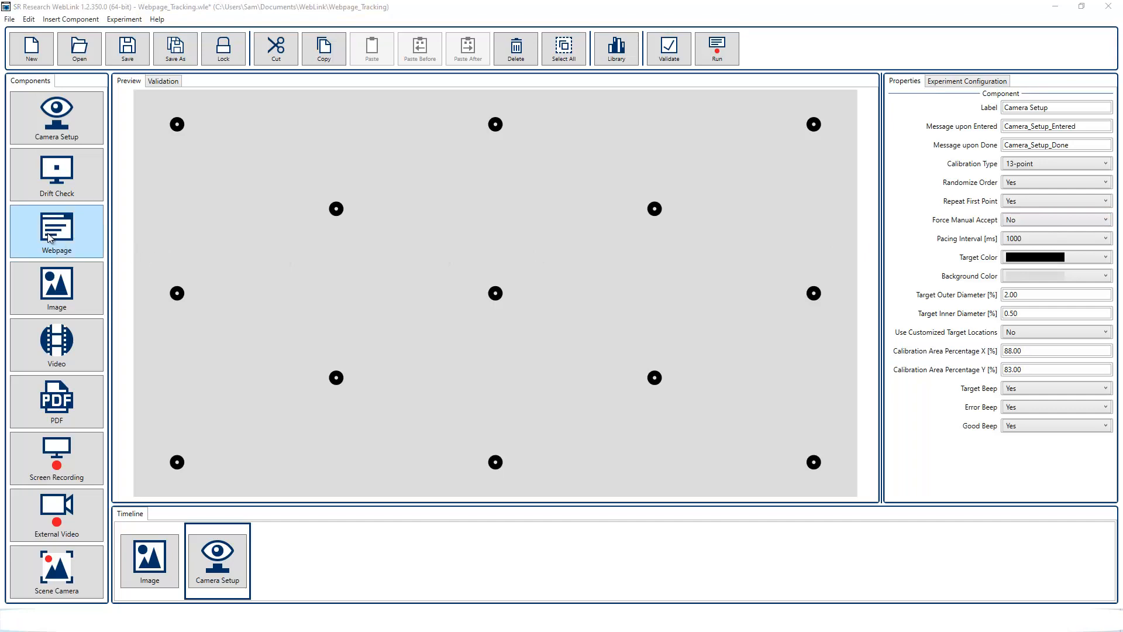
{"action": "left_click_drag", "start_coordinate": [306, 576], "coordinate": [305, 573]}
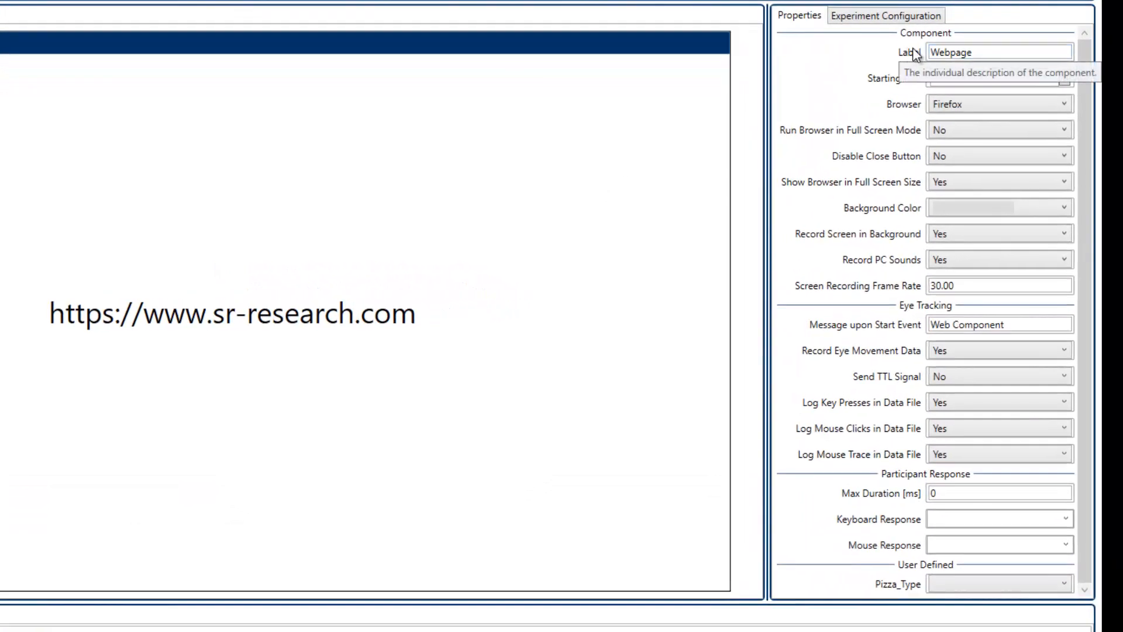
{"action": "left_click", "coordinate": [977, 53]}
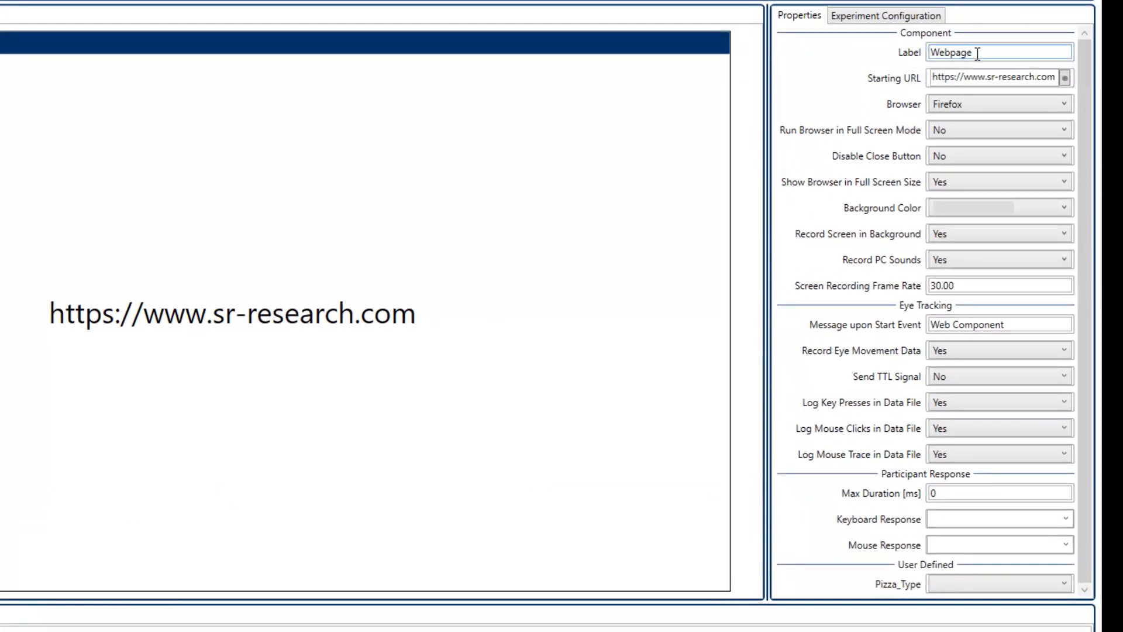
{"action": "double_click", "coordinate": [976, 53]}
{"action": "left_click", "coordinate": [979, 76]}
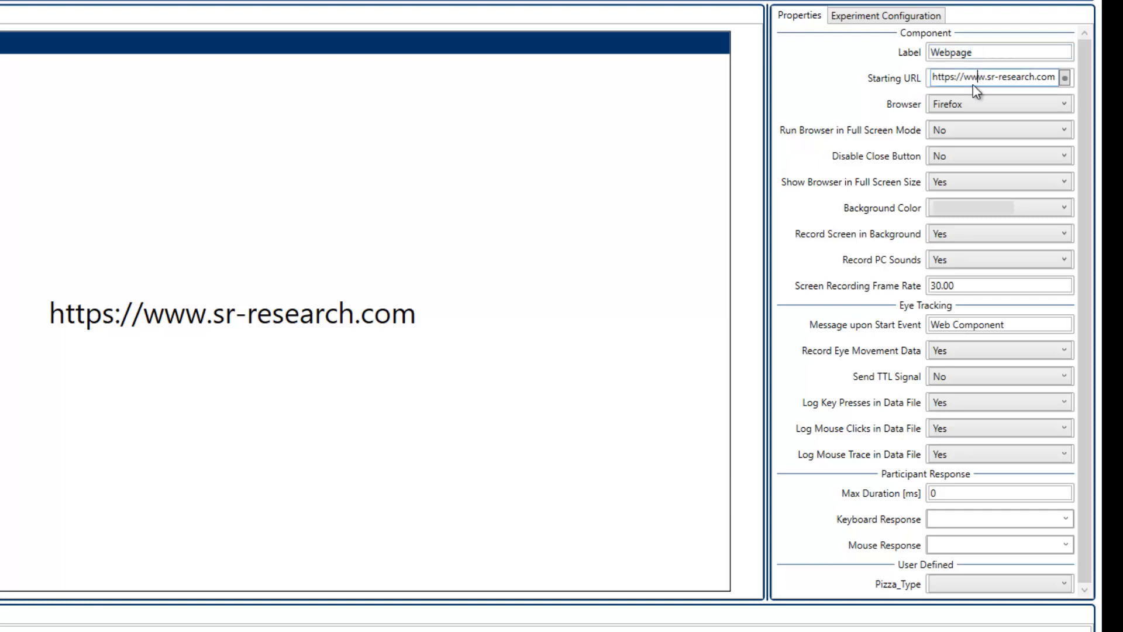
{"action": "triple_click", "coordinate": [978, 82]}
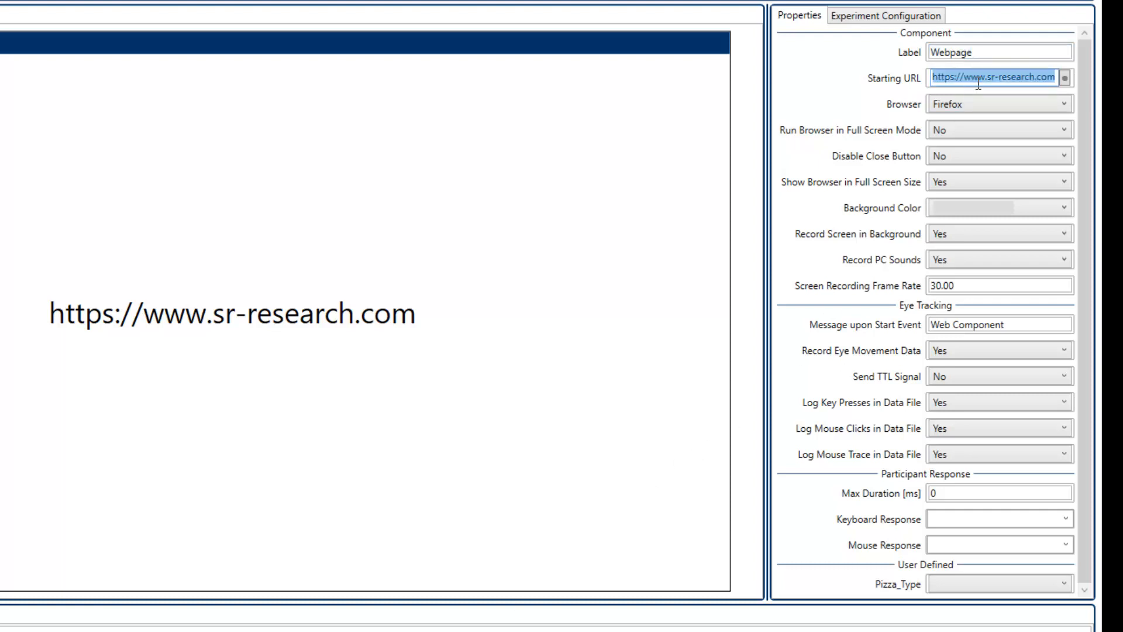
{"action": "key", "text": "ctrl+v"}
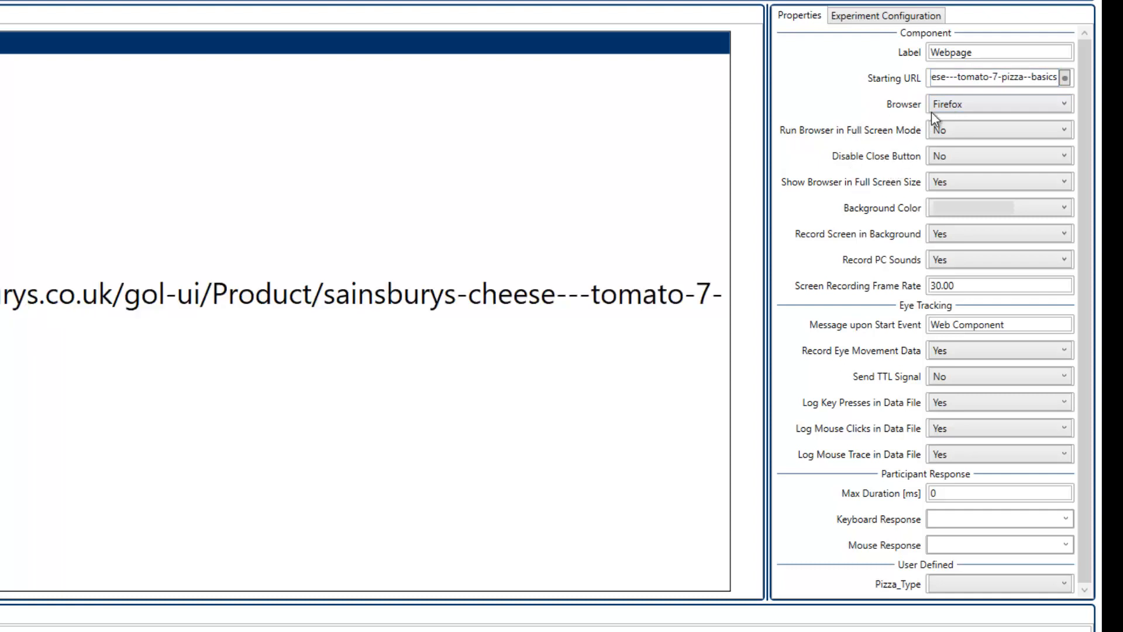
Step: Keep Firefox as the webpage's browser, and set its Max Duration to 30000 ms and Pizza_Type to own label
{"action": "left_click", "coordinate": [948, 105]}
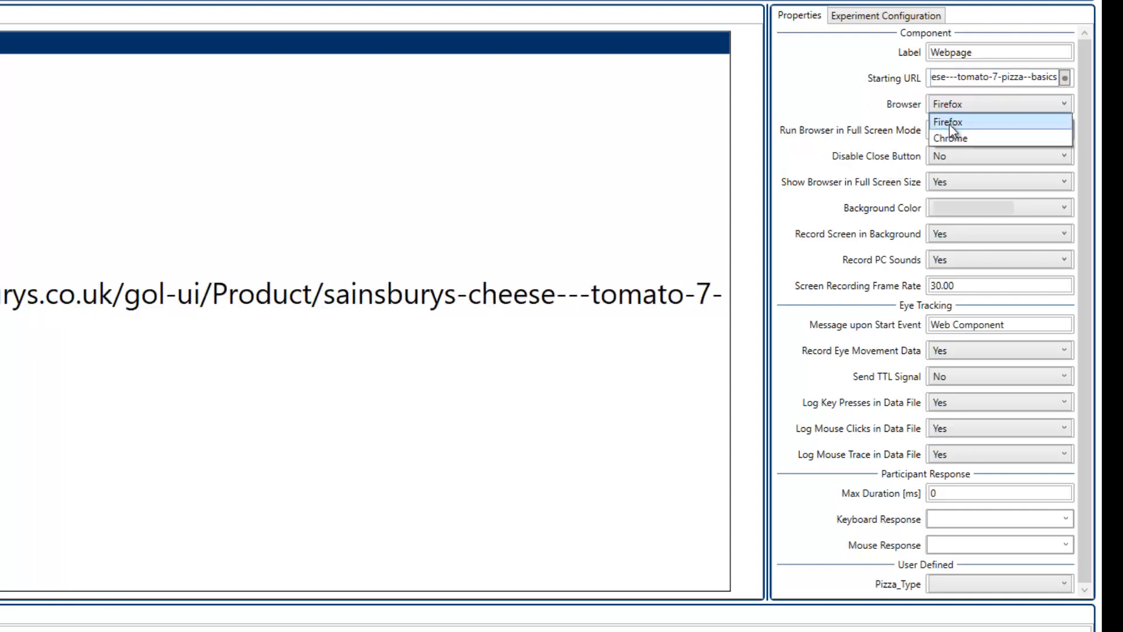
{"action": "left_click", "coordinate": [948, 122]}
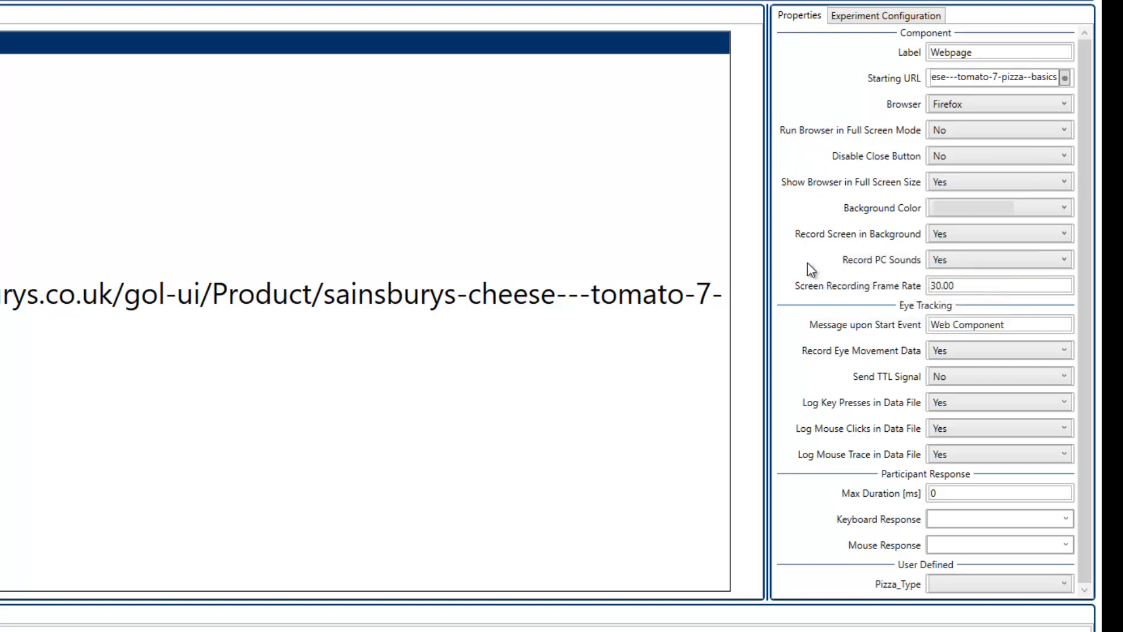
{"action": "mouse_move", "coordinate": [809, 289]}
{"action": "left_click", "coordinate": [927, 493]}
{"action": "type", "text": "30000"}
{"action": "left_click", "coordinate": [942, 582]}
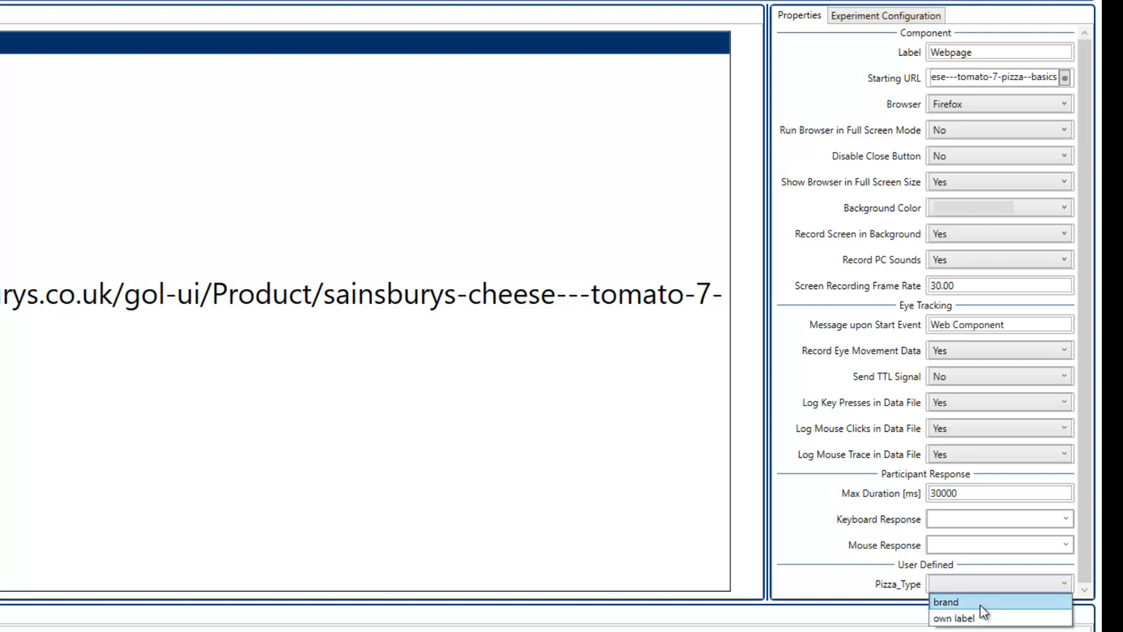
{"action": "left_click", "coordinate": [982, 618]}
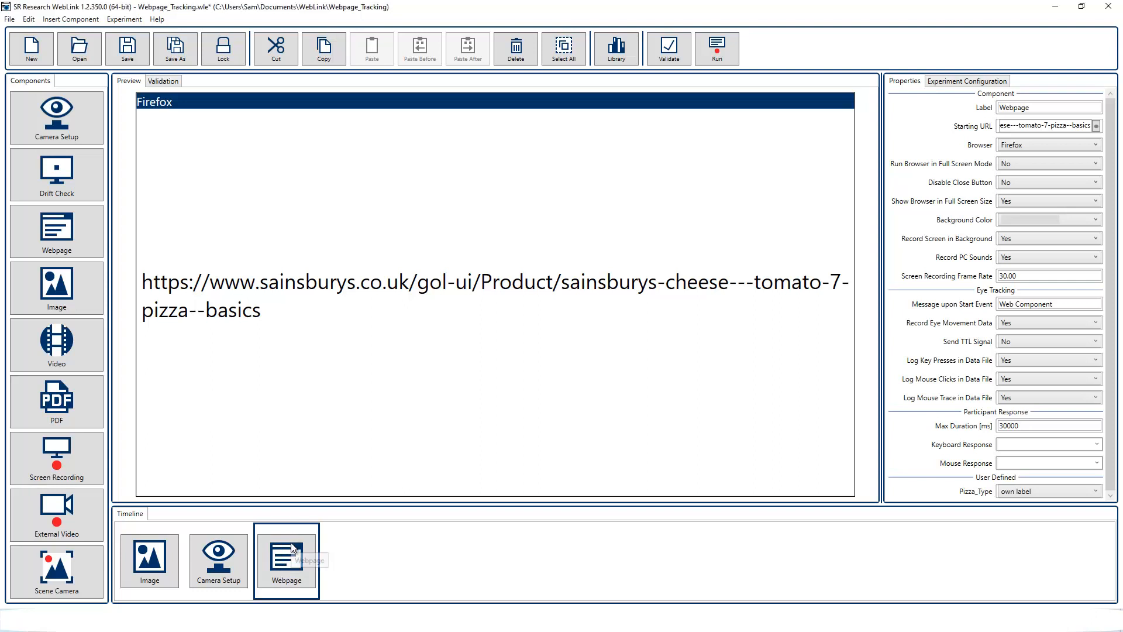
Step: Copy the Webpage component and paste it three times after the original in the timeline
{"action": "right_click", "coordinate": [293, 539]}
{"action": "left_click", "coordinate": [320, 455]}
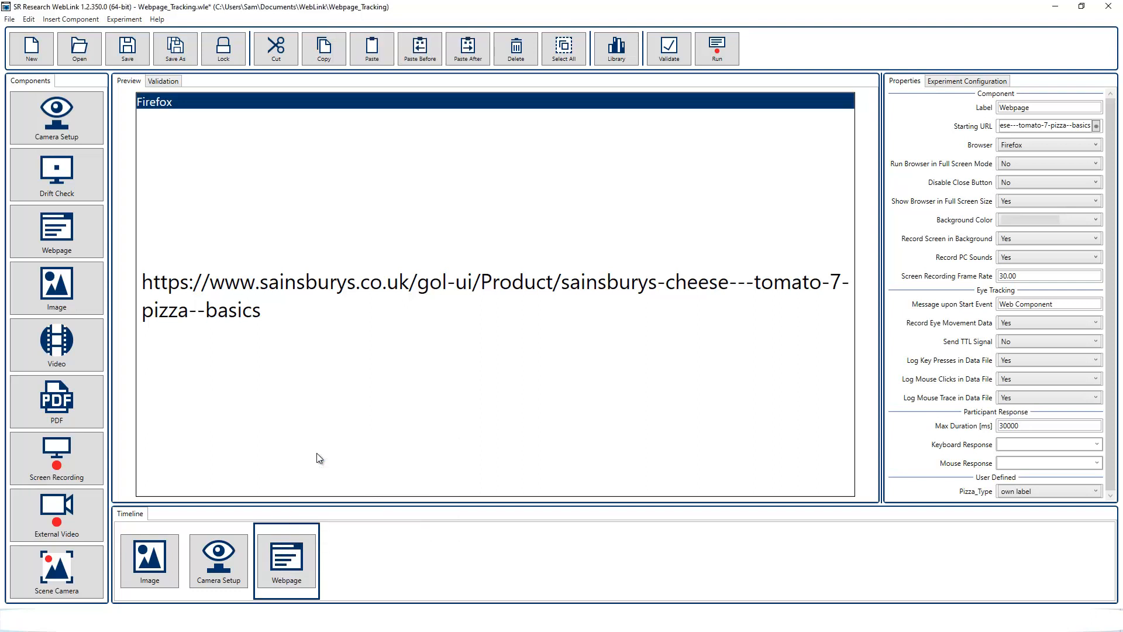
{"action": "right_click", "coordinate": [343, 543]}
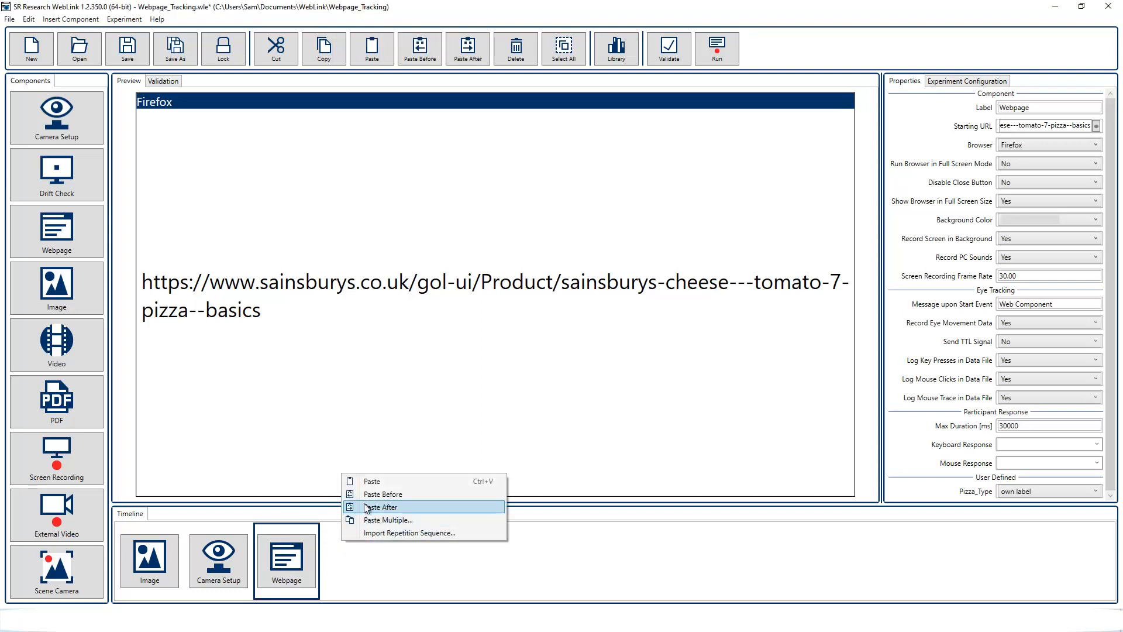
{"action": "left_click", "coordinate": [372, 519]}
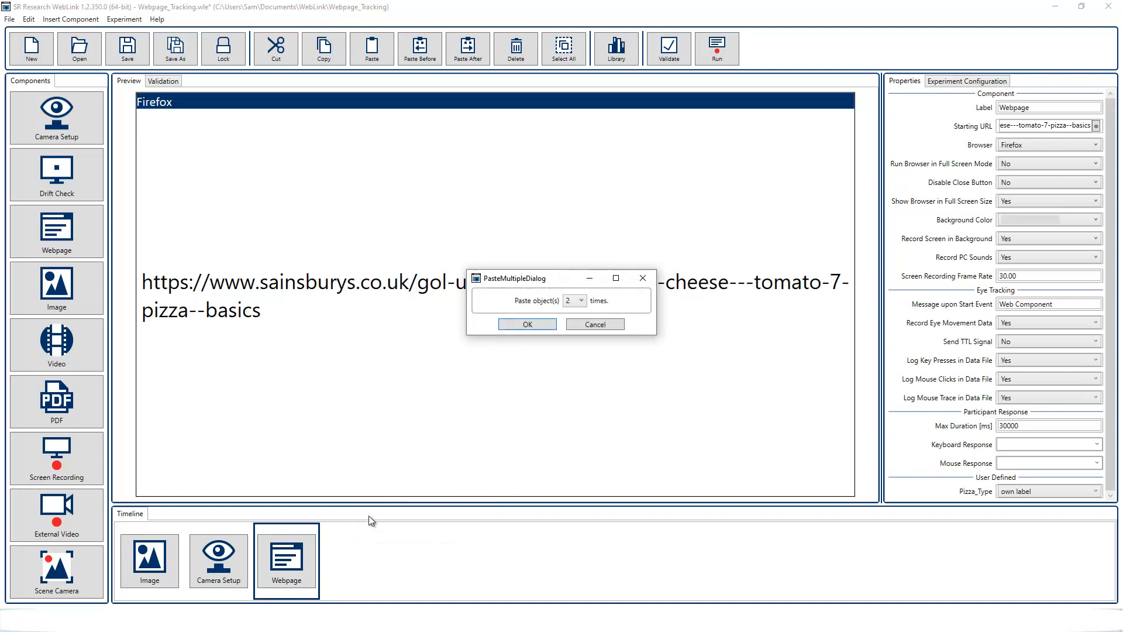
{"action": "left_click", "coordinate": [579, 301]}
{"action": "left_click", "coordinate": [569, 328]}
{"action": "left_click", "coordinate": [542, 325]}
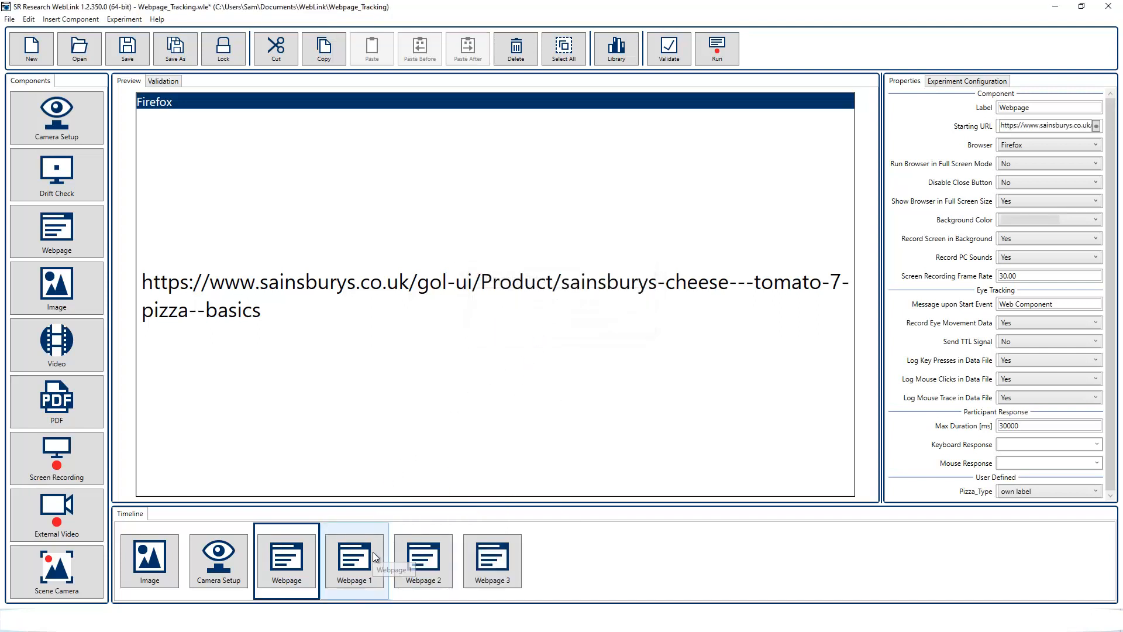
{"action": "left_click", "coordinate": [375, 554]}
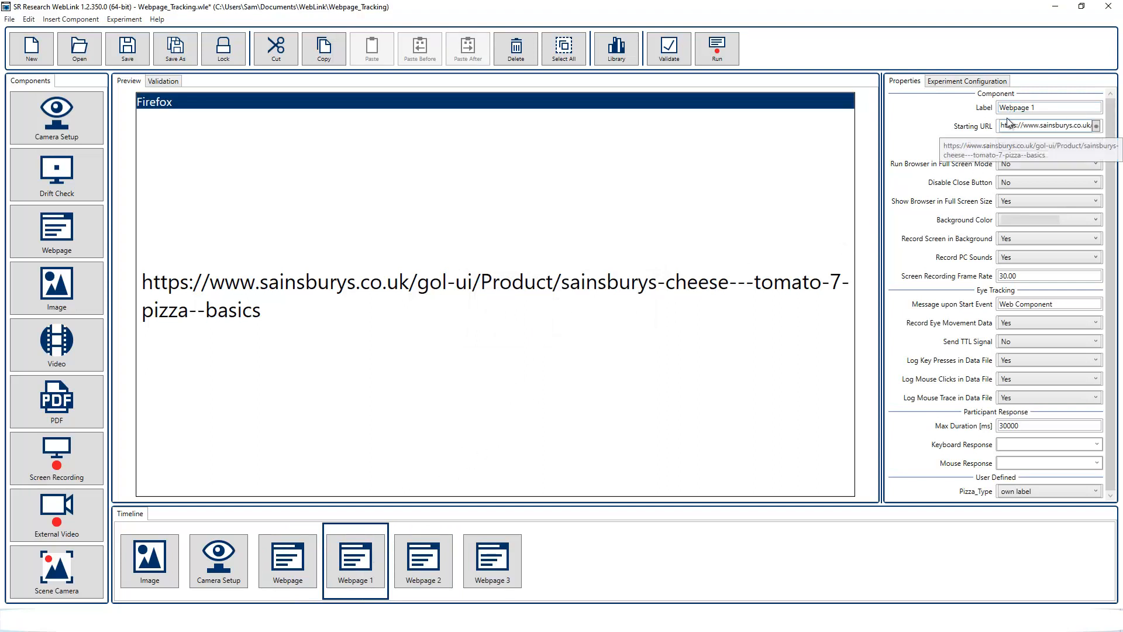
{"action": "left_click_drag", "start_coordinate": [612, 336], "coordinate": [201, 340]}
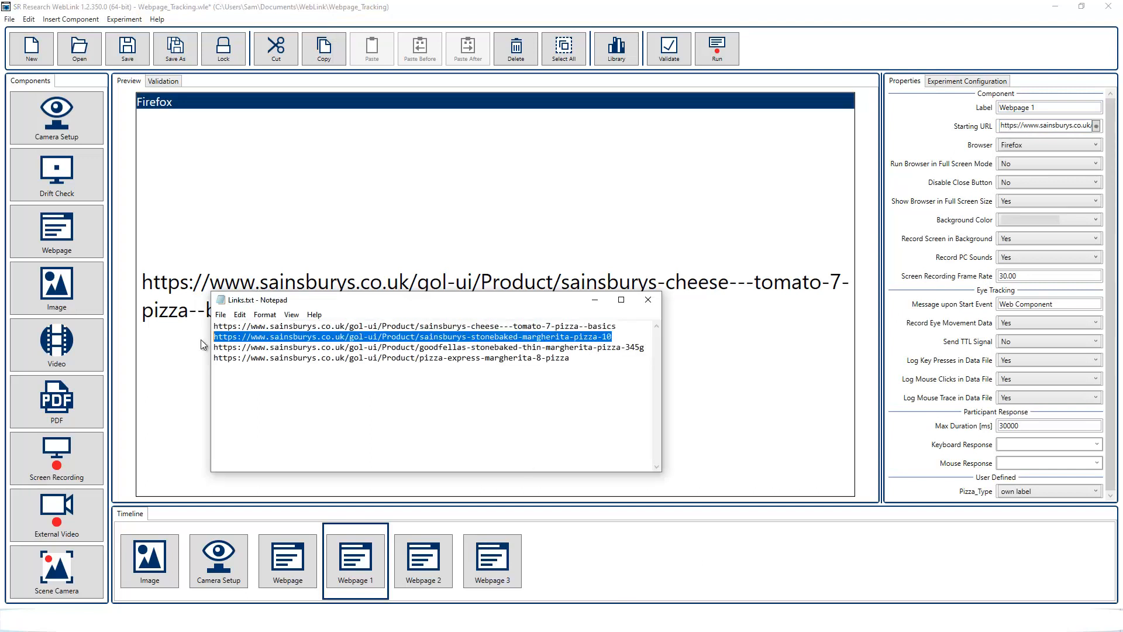
{"action": "left_click", "coordinate": [1013, 125]}
{"action": "left_click", "coordinate": [1013, 125]}
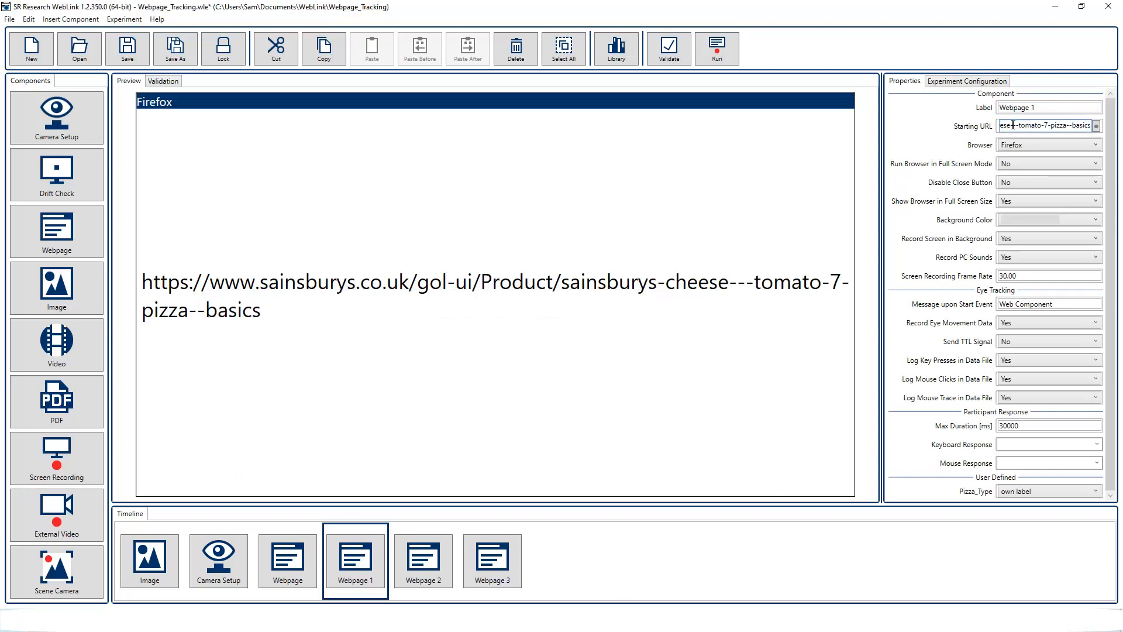
{"action": "key", "text": "ctrl+a"}
{"action": "key", "text": "ctrl+v"}
Step: Set Webpage 2's starting URL to the goodfellas-stonebaked-thin-margherita-pizza-345g link from Links.txt and its Pizza_Type to brand
{"action": "left_click", "coordinate": [445, 556]}
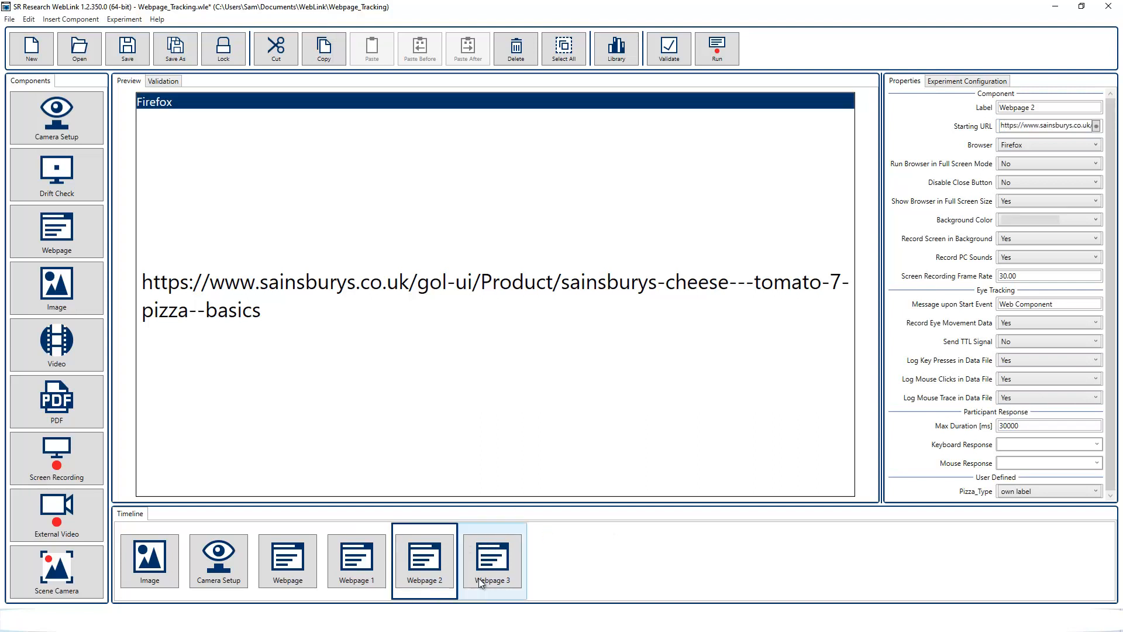
{"action": "key", "text": "alt+Tab"}
{"action": "left_click_drag", "start_coordinate": [647, 350], "coordinate": [205, 353]}
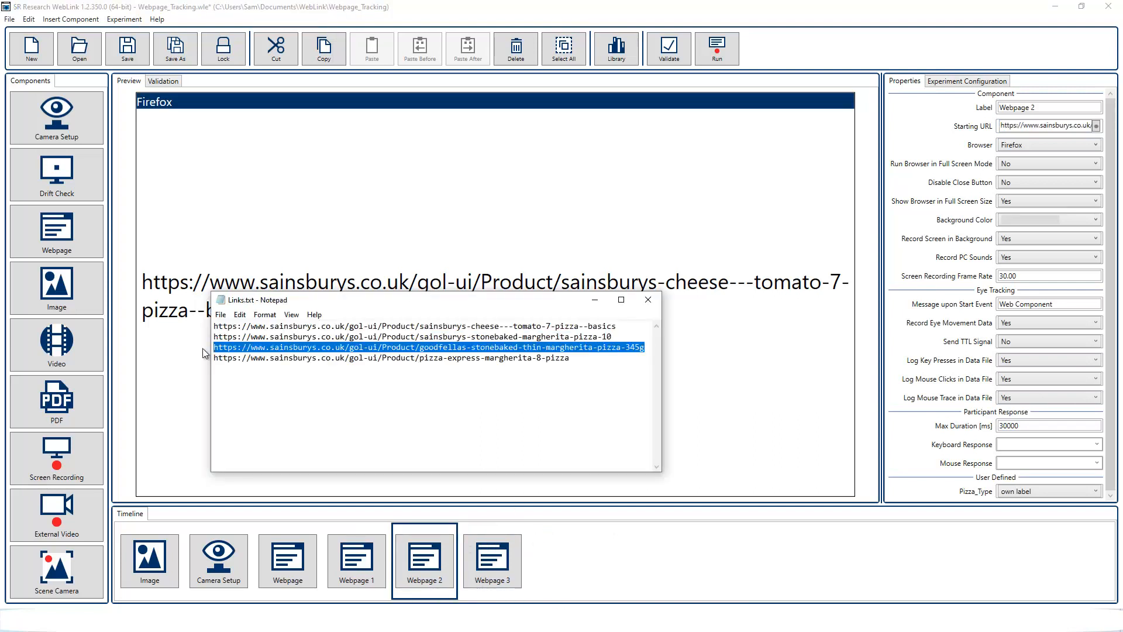
{"action": "key", "text": "ctrl+c"}
{"action": "left_click", "coordinate": [1038, 124]}
{"action": "key", "text": "ctrl+a"}
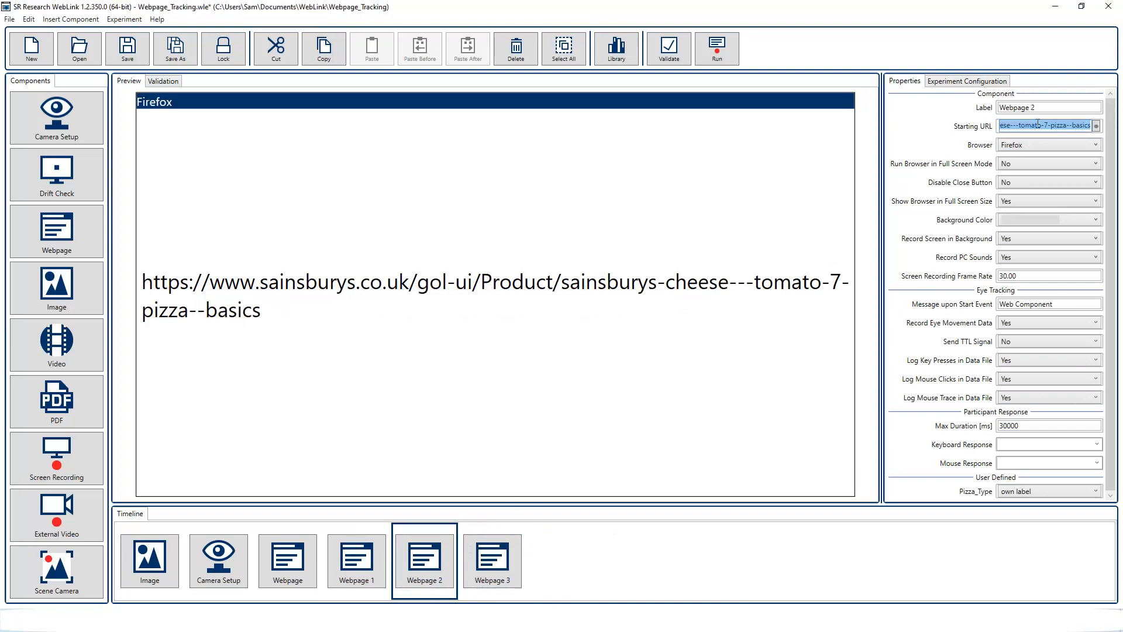
{"action": "key", "text": "ctrl+v"}
{"action": "left_click", "coordinate": [1030, 491]}
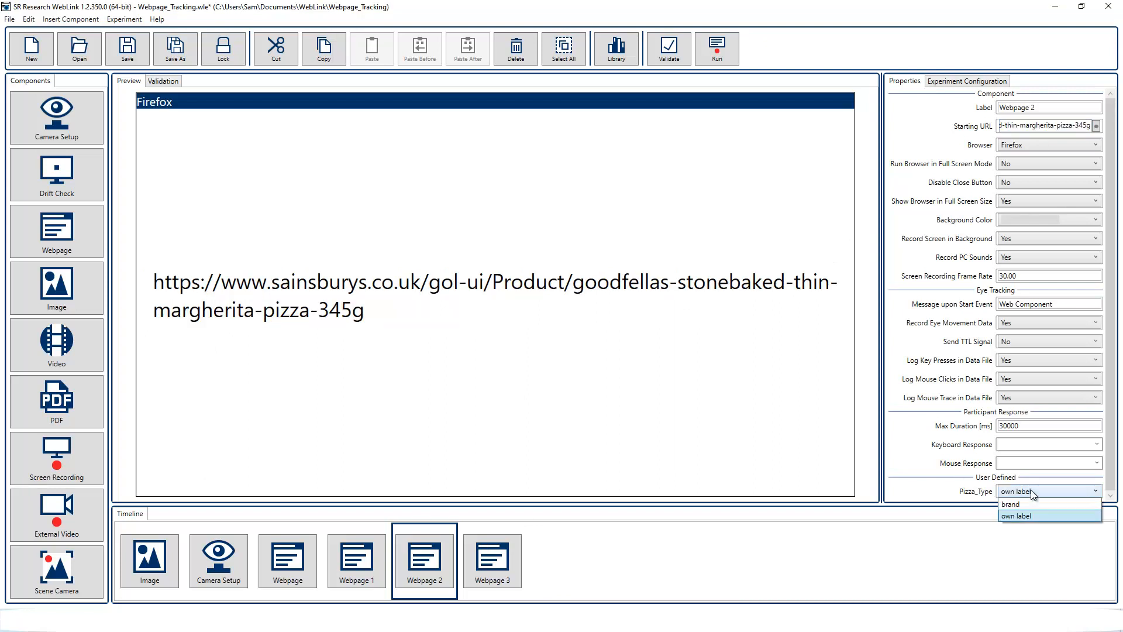
{"action": "left_click", "coordinate": [1027, 507]}
Step: Set Webpage 3's starting URL to the pizza-express-margherita-8-pizza link from Links.txt and its Pizza_Type to brand
{"action": "left_click", "coordinate": [493, 562]}
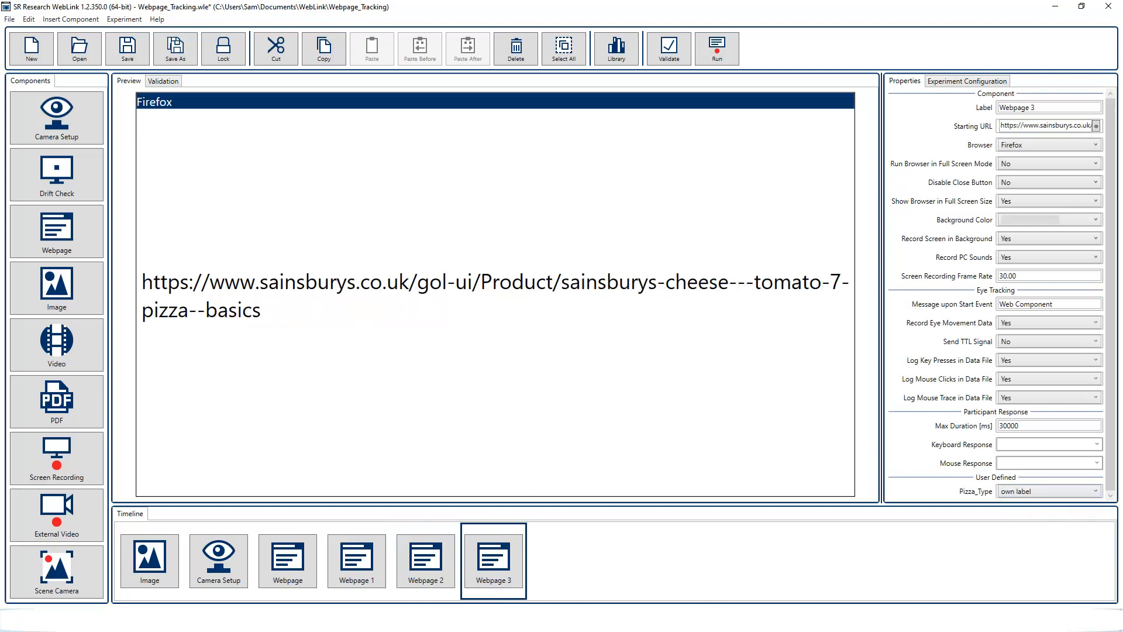
{"action": "key", "text": "alt+Tab"}
{"action": "left_click_drag", "start_coordinate": [570, 358], "coordinate": [216, 359]}
{"action": "key", "text": "ctrl+c"}
{"action": "left_click", "coordinate": [1046, 124]}
{"action": "key", "text": "ctrl+a"}
{"action": "key", "text": "ctrl+v"}
{"action": "left_click", "coordinate": [1035, 491]}
{"action": "left_click", "coordinate": [1027, 507]}
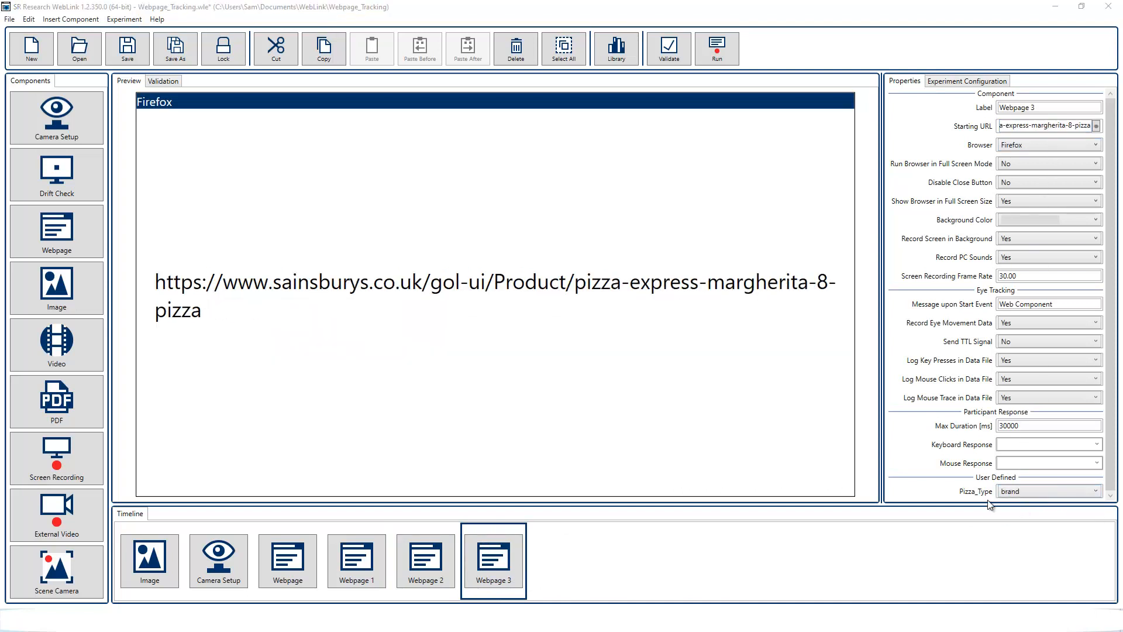
Step: Enable Dummy Mode in the experiment's connection settings
{"action": "left_click", "coordinate": [947, 83]}
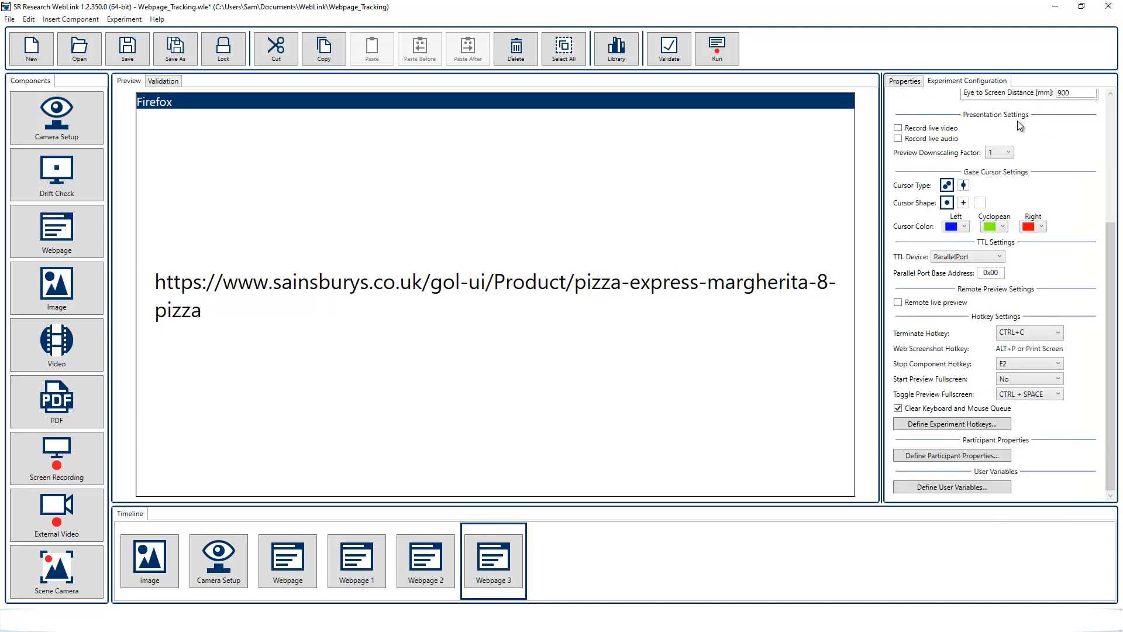
{"action": "scroll", "coordinate": [1019, 124], "scroll_direction": "up", "scroll_amount": 5}
{"action": "scroll", "coordinate": [1033, 136], "scroll_direction": "up", "scroll_amount": 1}
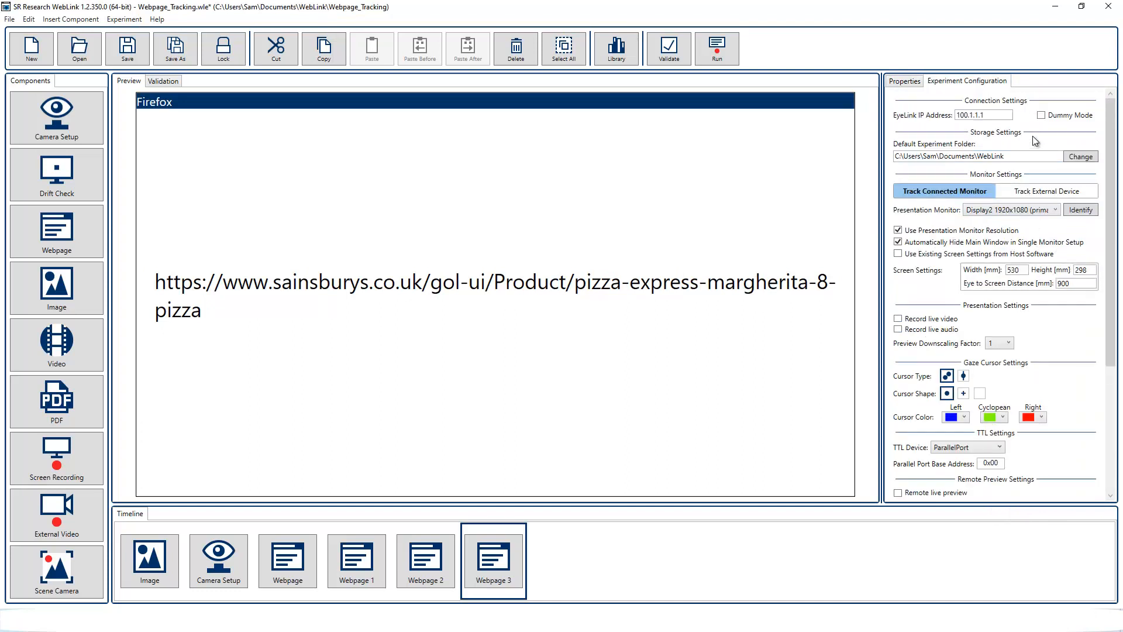
{"action": "left_click", "coordinate": [1041, 116]}
Step: Test the experiment with a dummy run, continuing past the instructions screen, and save the experiment
{"action": "left_click", "coordinate": [716, 51]}
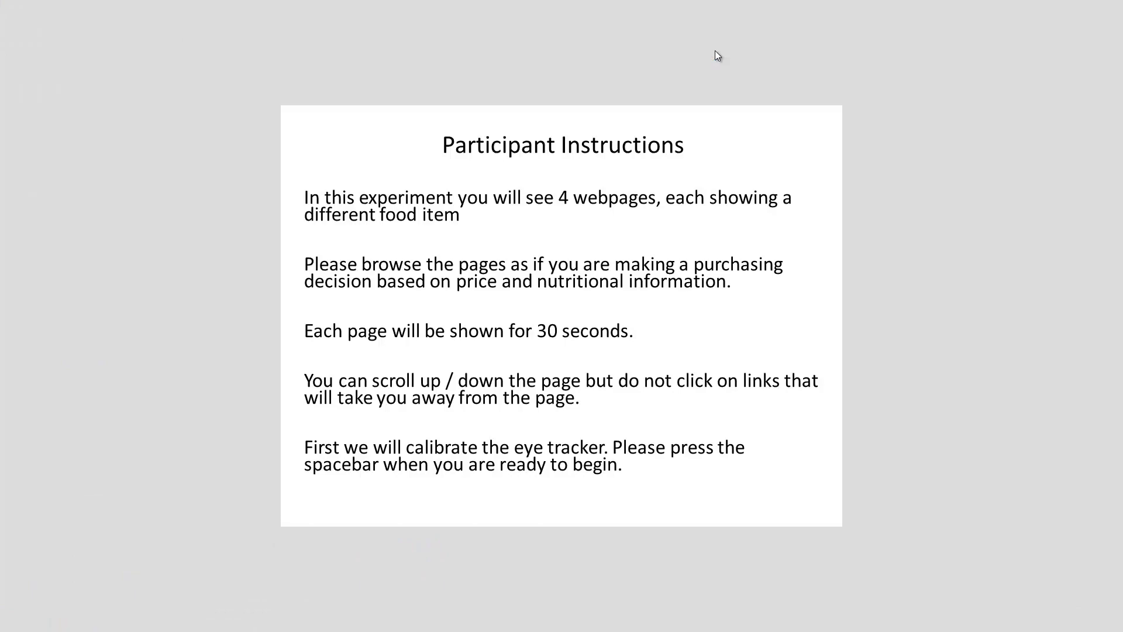
{"action": "key", "text": "space"}
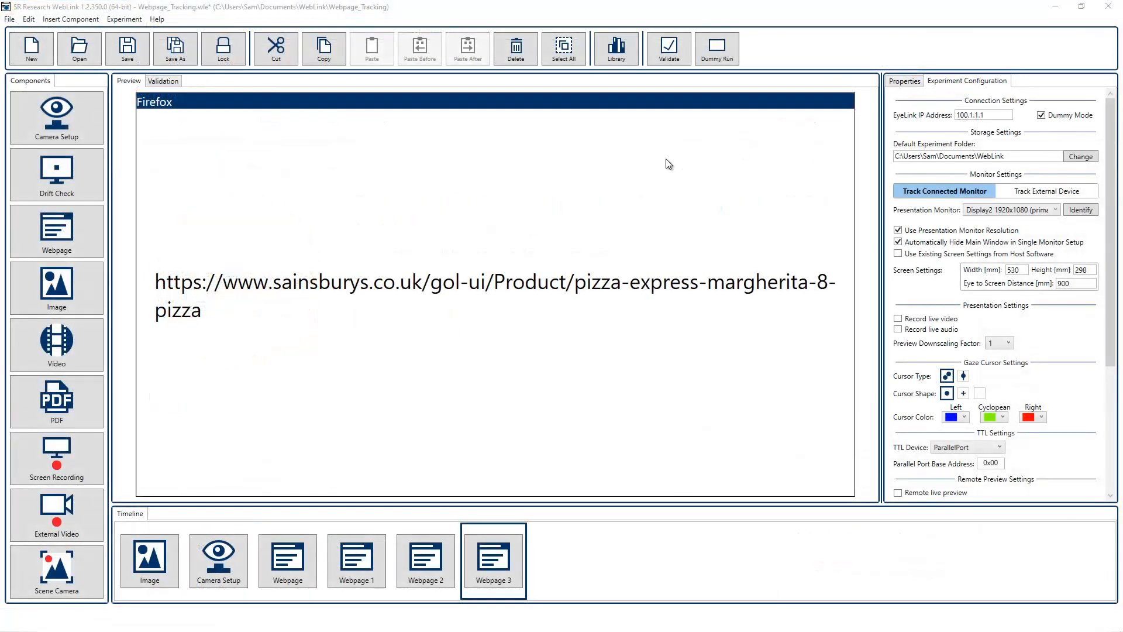
{"action": "left_click", "coordinate": [126, 52]}
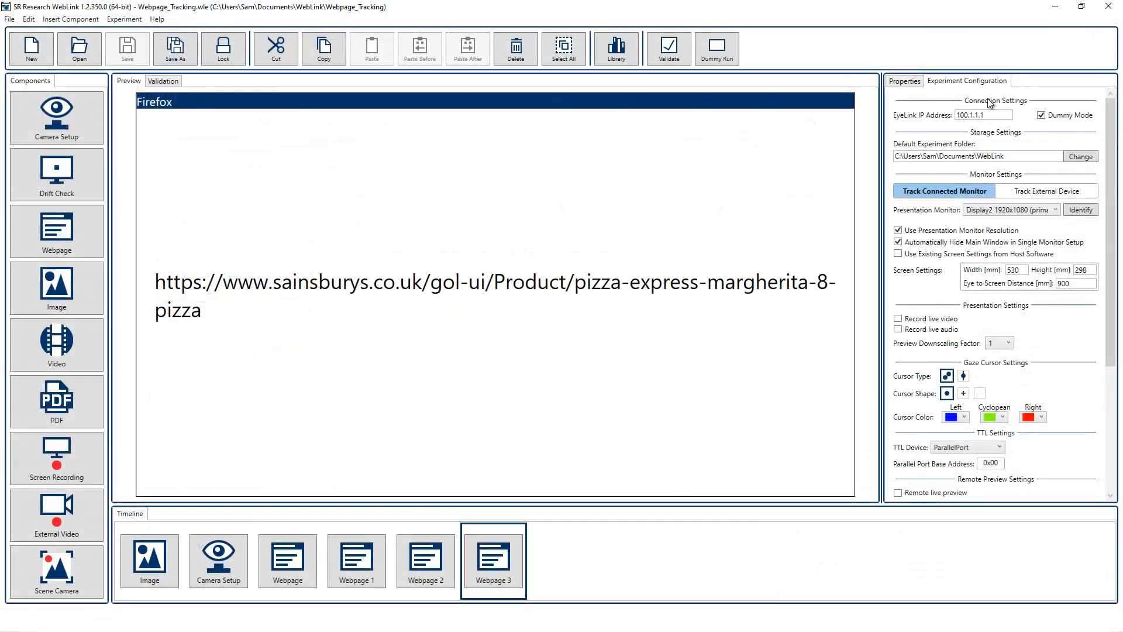
Step: Turn off Dummy Mode and run the experiment with a session named Test, participant age 52 and group leaflet
{"action": "left_click", "coordinate": [1040, 115]}
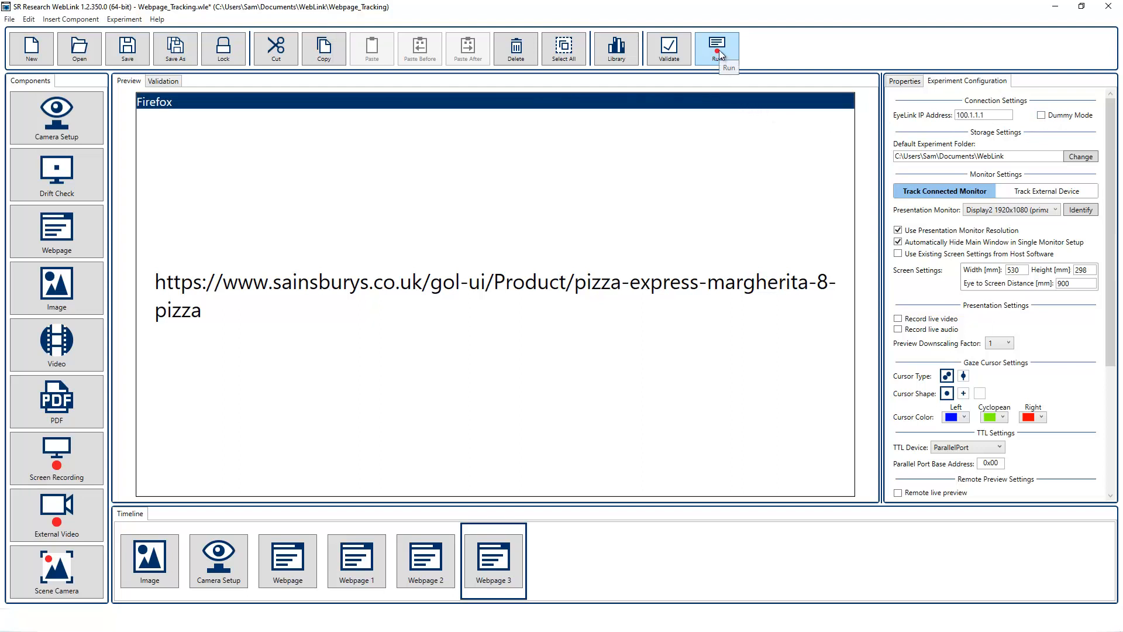
{"action": "left_click", "coordinate": [715, 53]}
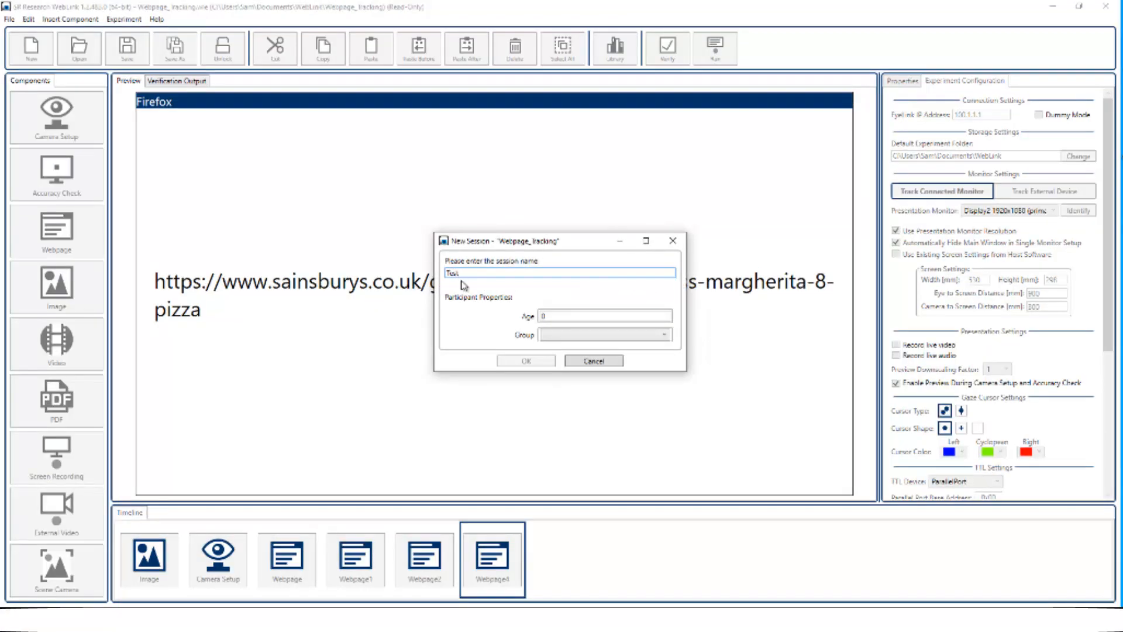
{"action": "left_click", "coordinate": [549, 314]}
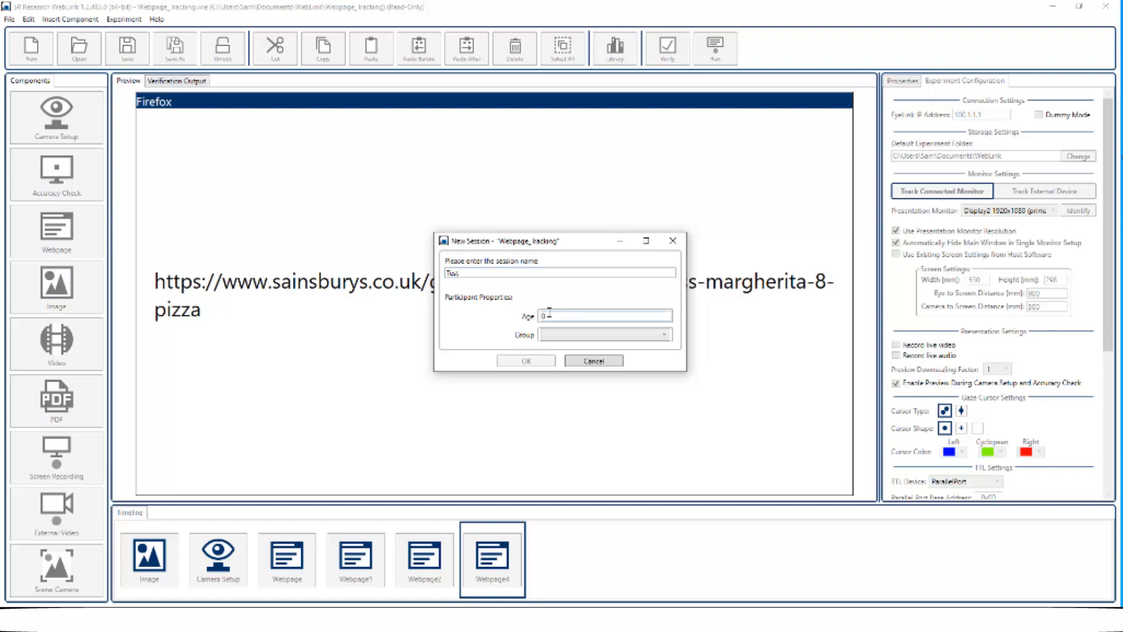
{"action": "key", "text": "BackSpace"}
{"action": "type", "text": "52"}
{"action": "left_click", "coordinate": [543, 343]}
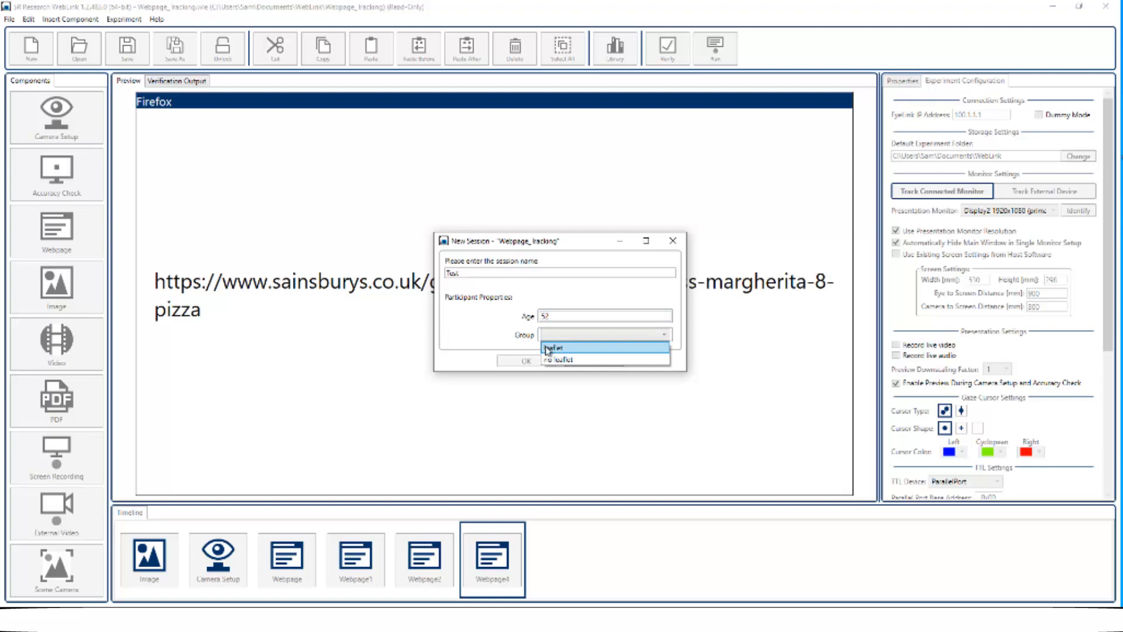
{"action": "left_click", "coordinate": [553, 346]}
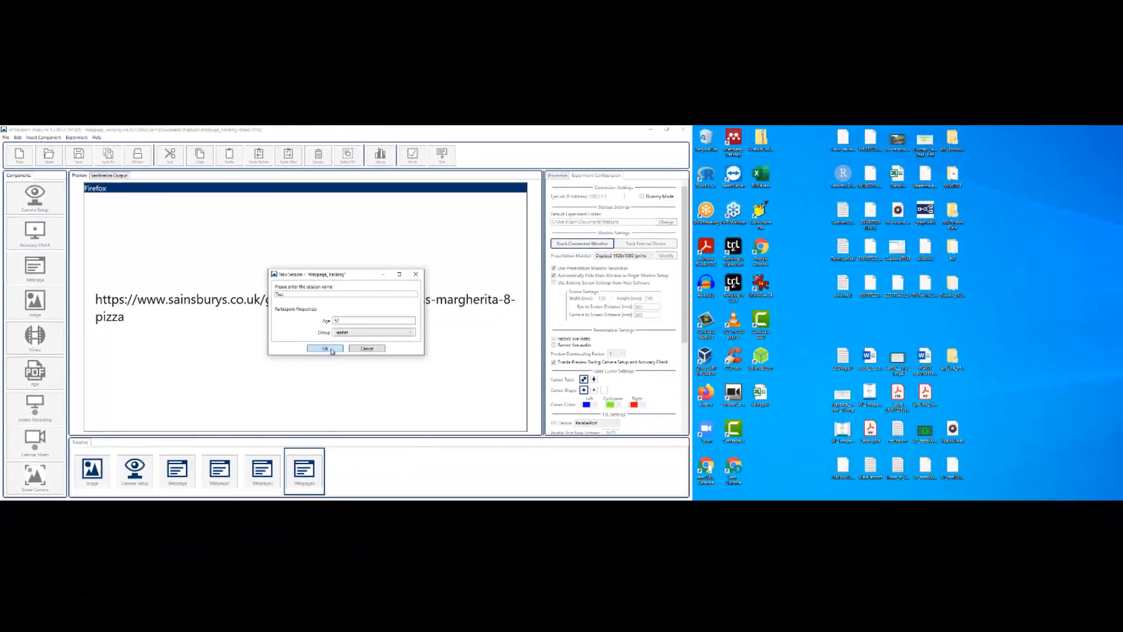
{"action": "left_click", "coordinate": [418, 357]}
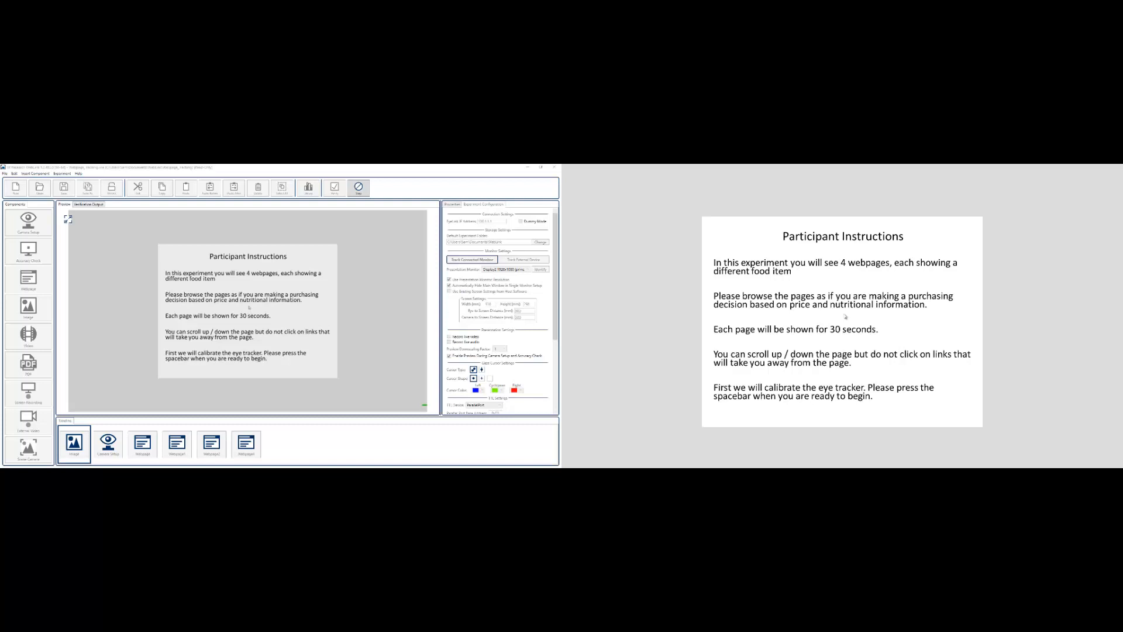
Step: Continue past the participant instructions, switch the camera view to the eye close-up and calibrate the eye tracker
{"action": "key", "text": "space"}
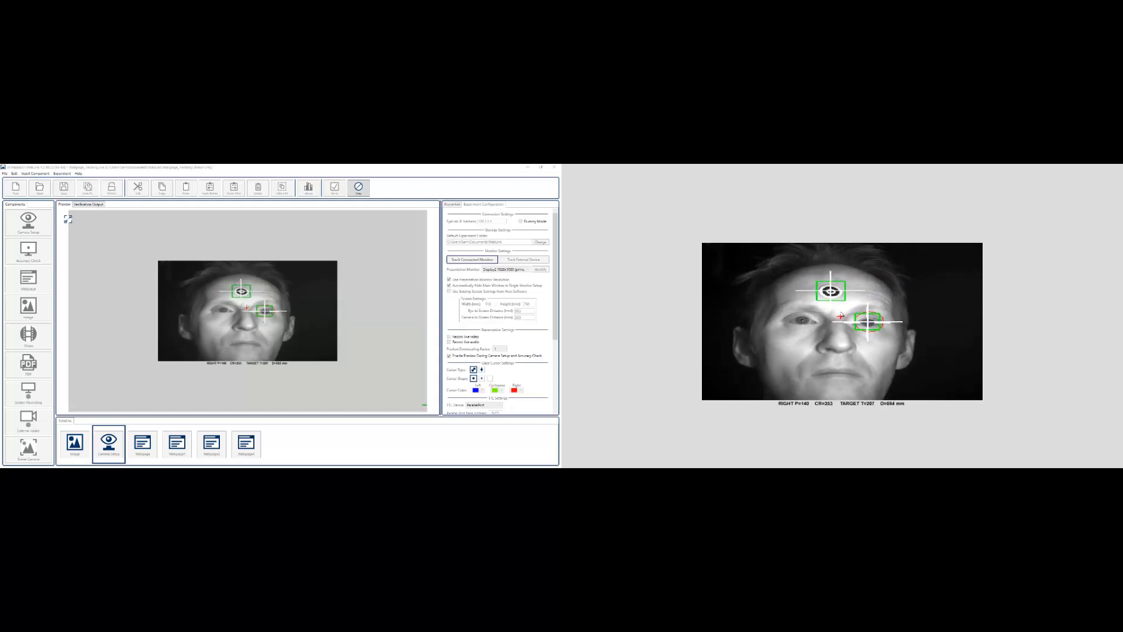
{"action": "key", "text": "Right"}
{"action": "key", "text": "Right"}
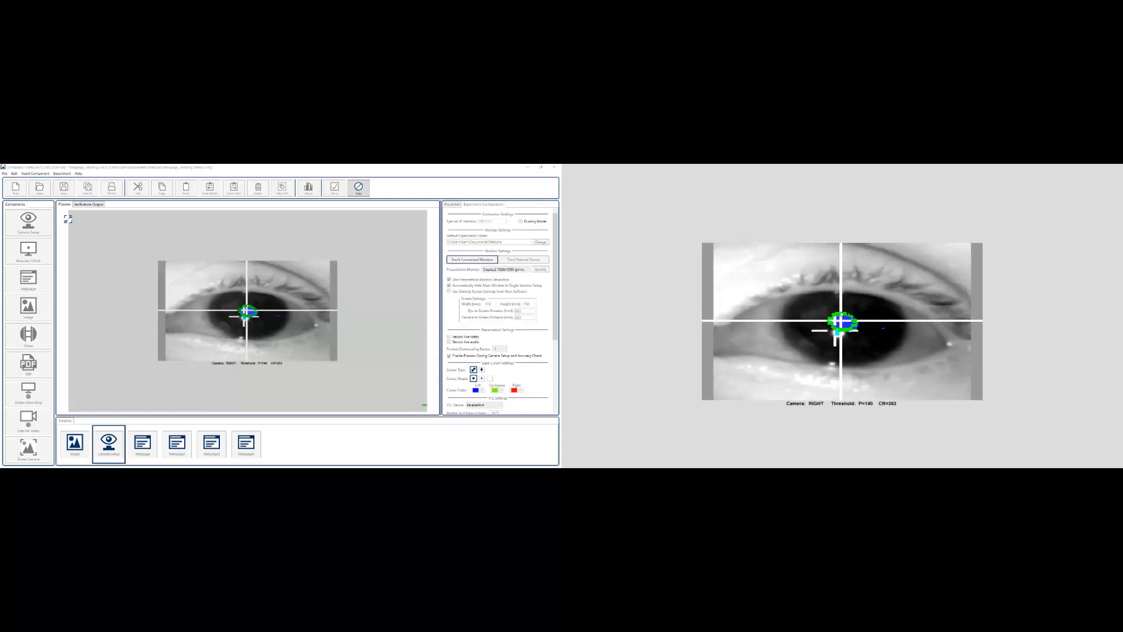
{"action": "key", "text": "c"}
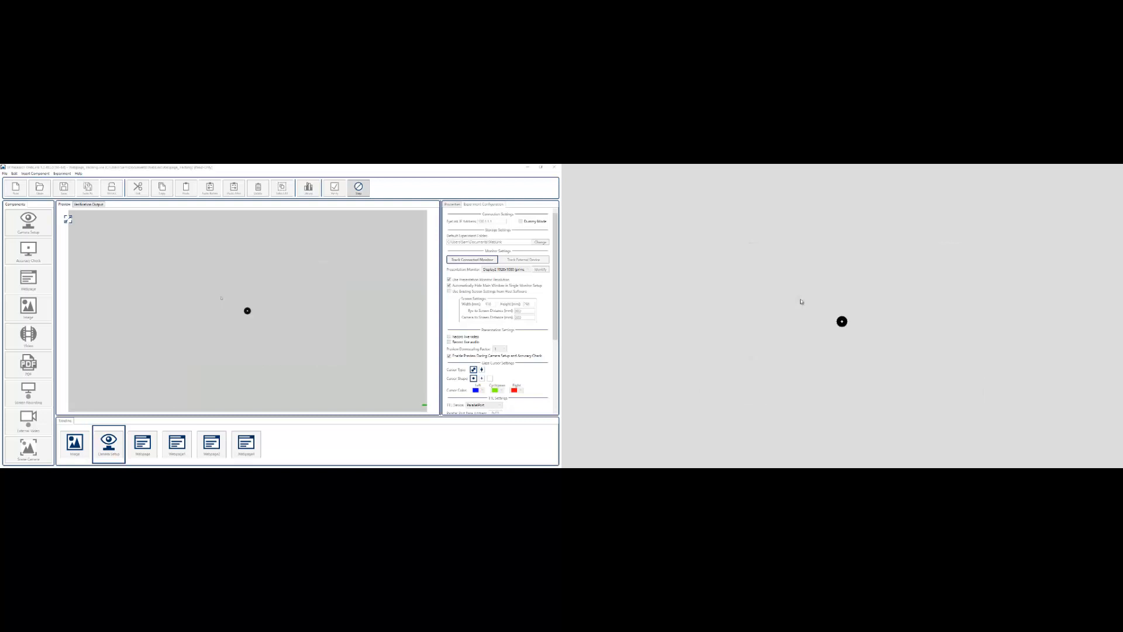
{"action": "key", "text": "space"}
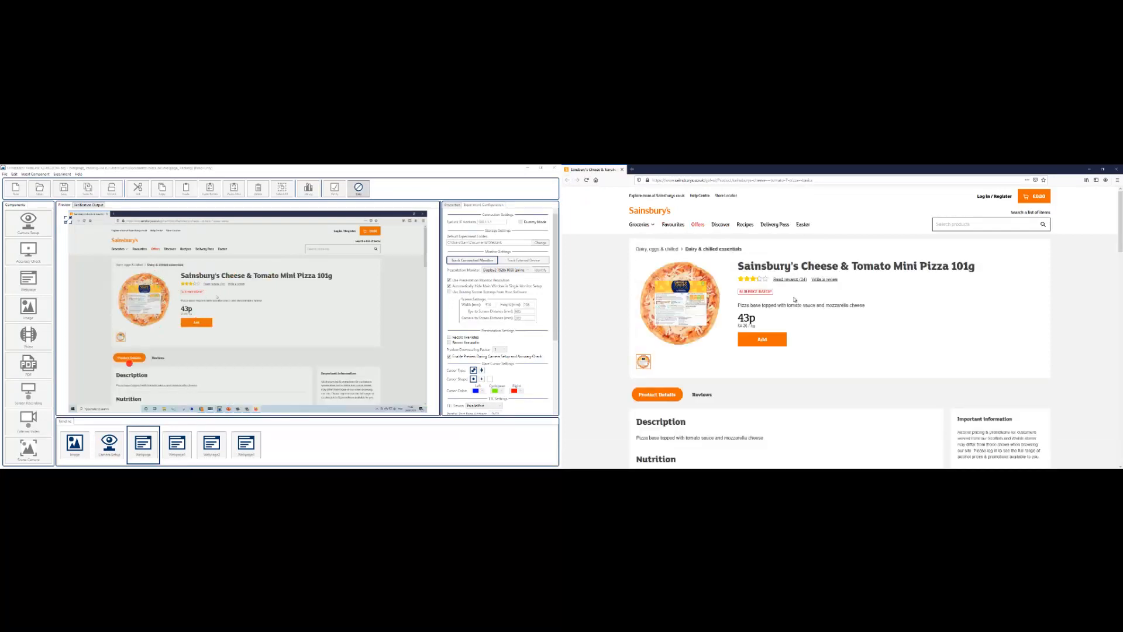
Step: Browse the first pizza webpage during the recording, examining its price and nutritional information table
{"action": "scroll", "coordinate": [807, 304], "scroll_direction": "down", "scroll_amount": 3}
{"action": "scroll", "coordinate": [807, 304], "scroll_direction": "down", "scroll_amount": 5}
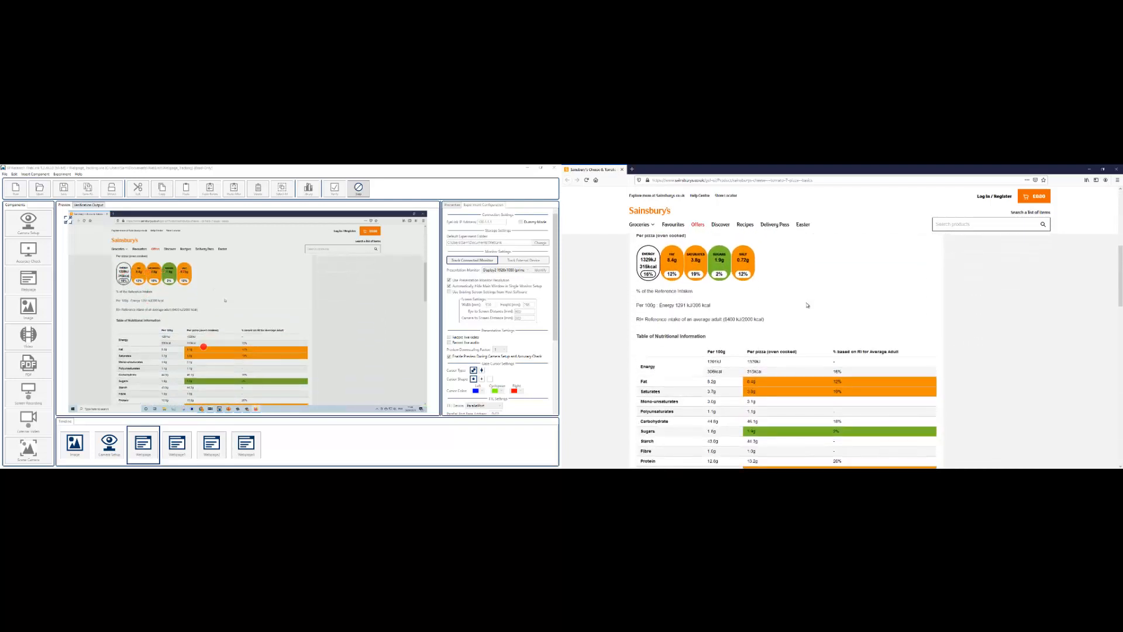
{"action": "scroll", "coordinate": [807, 305], "scroll_direction": "up", "scroll_amount": 4}
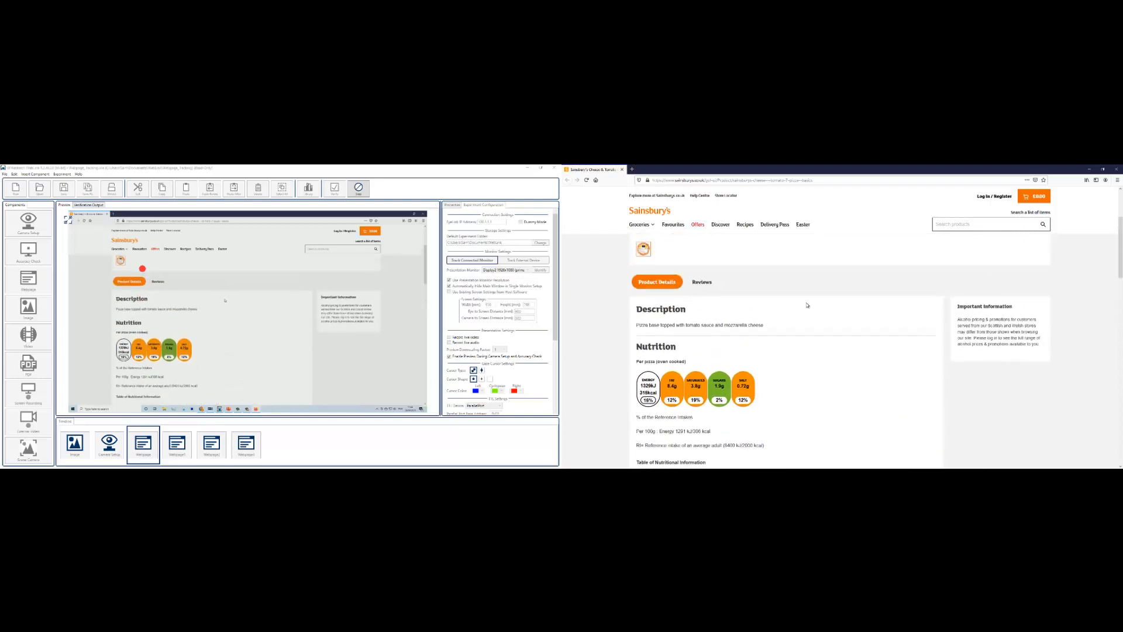
{"action": "scroll", "coordinate": [807, 304], "scroll_direction": "up", "scroll_amount": 4}
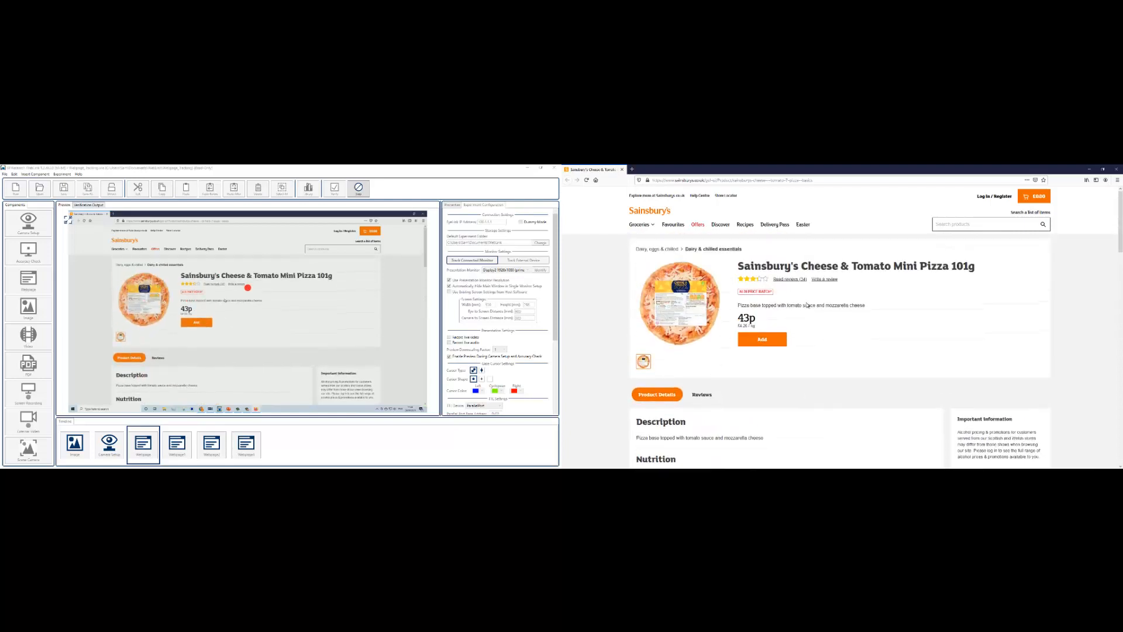
{"action": "scroll", "coordinate": [807, 305], "scroll_direction": "down", "scroll_amount": 9}
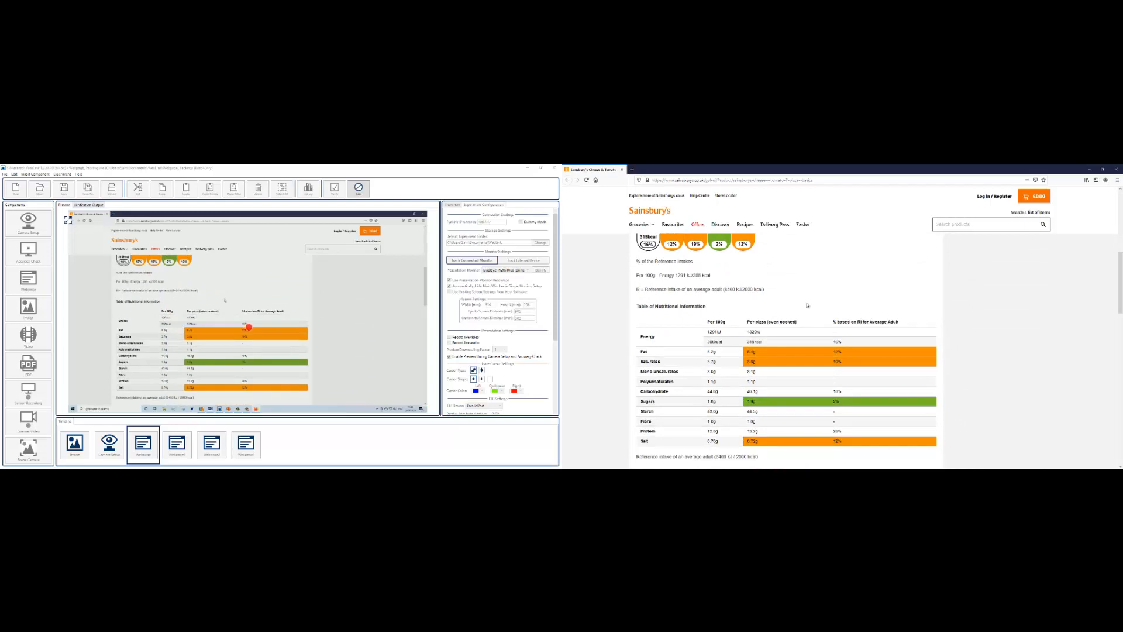
{"action": "scroll", "coordinate": [807, 305], "scroll_direction": "down", "scroll_amount": 2}
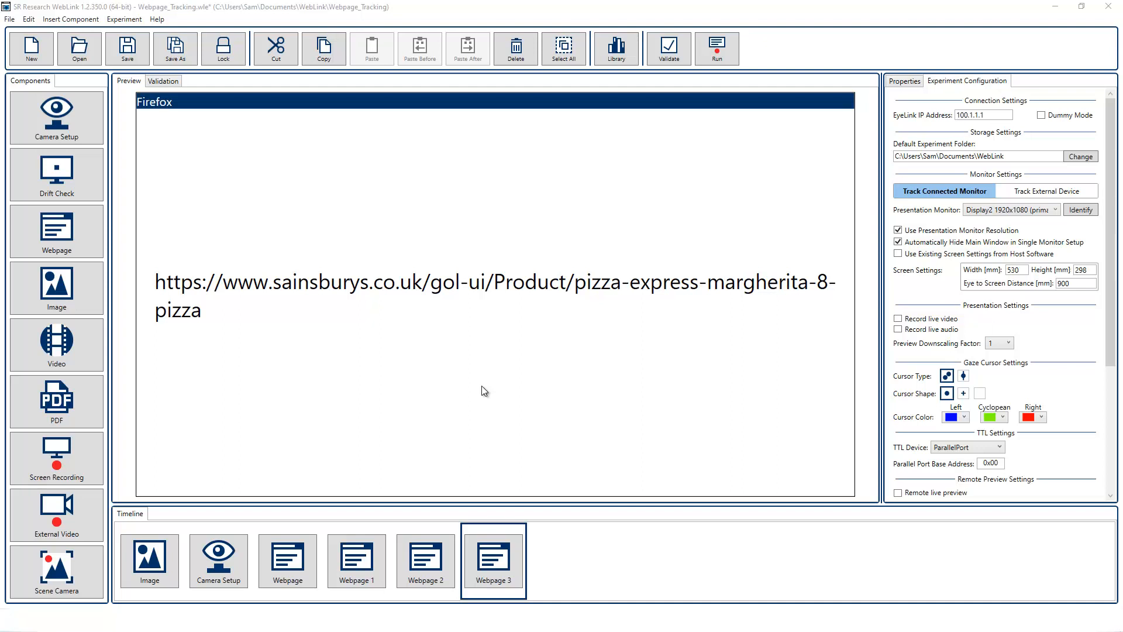
Step: Delete Webpage 1, Webpage 2 and Webpage 3 from the timeline
{"action": "left_click", "coordinate": [372, 554]}
{"action": "left_click", "coordinate": [501, 556], "text": "shift"}
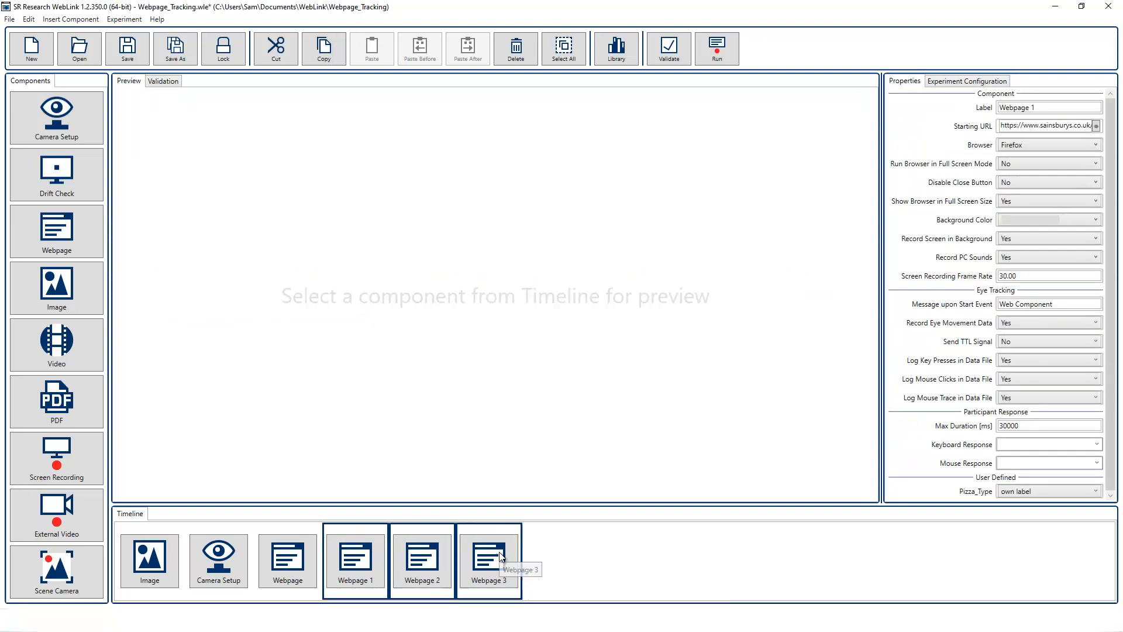
{"action": "right_click", "coordinate": [501, 556]}
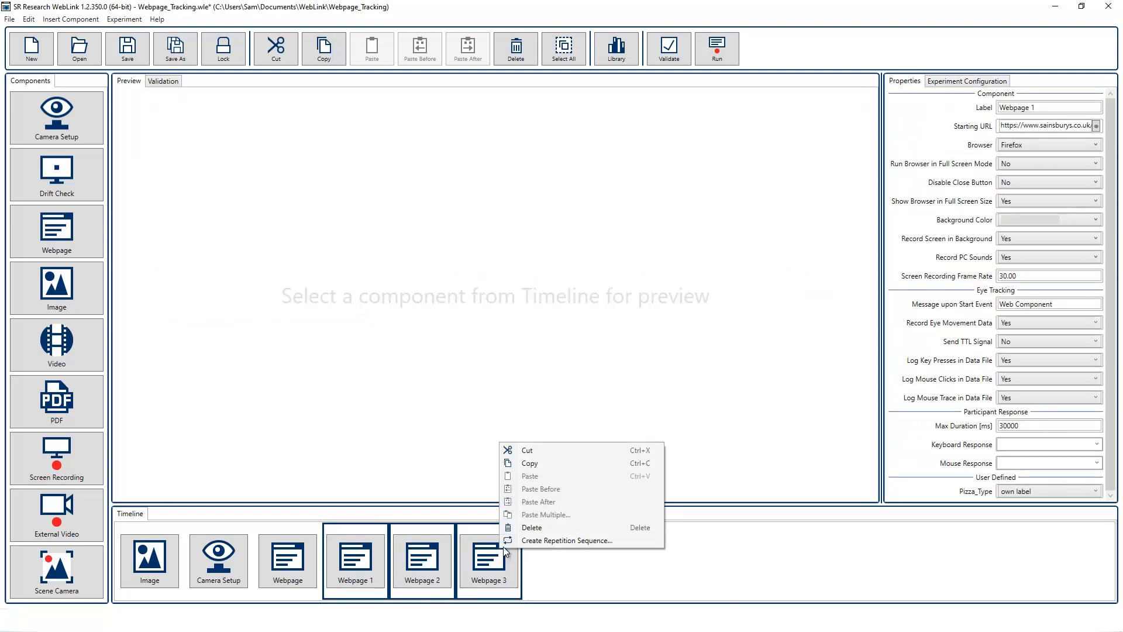
{"action": "left_click", "coordinate": [528, 528]}
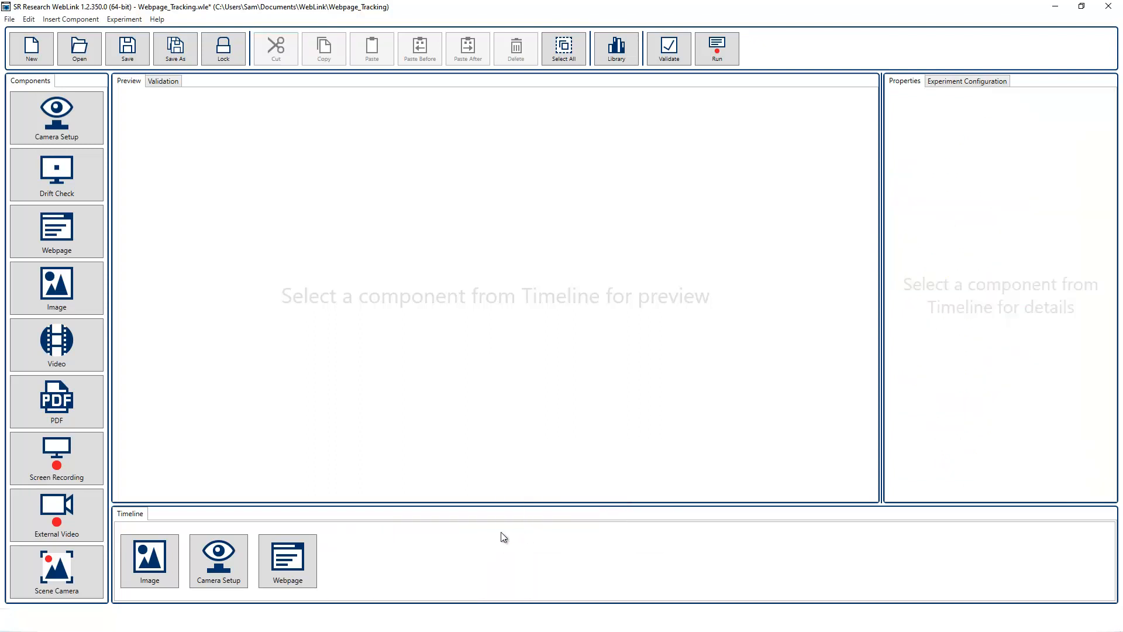
Step: Create a repetition sequence from the remaining Webpage component and add 3 rows to it
{"action": "left_click", "coordinate": [294, 548]}
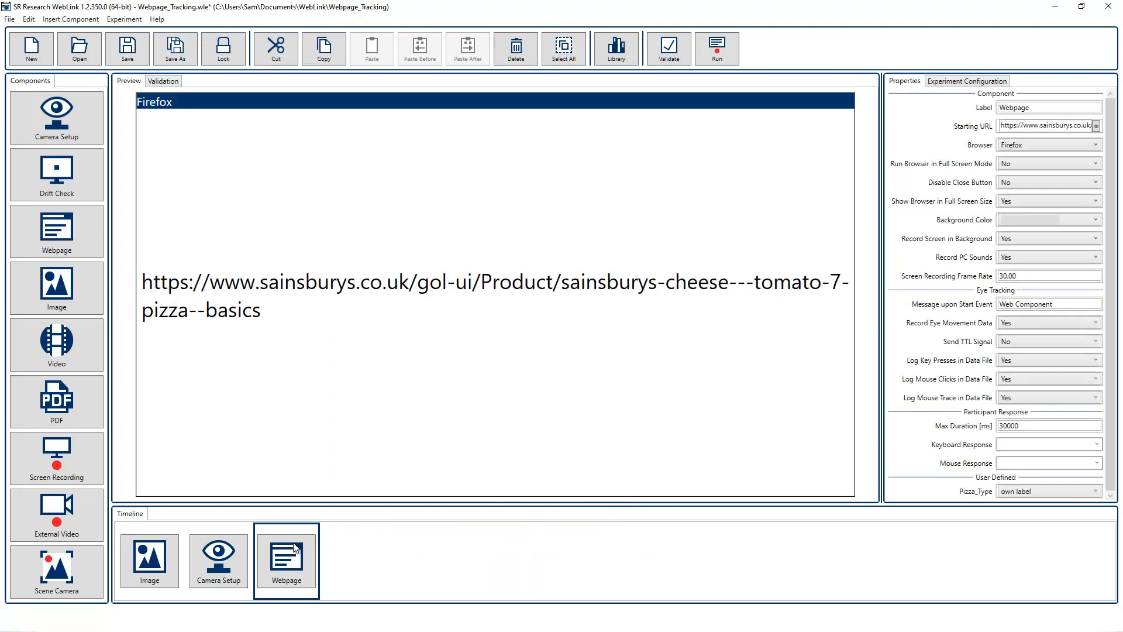
{"action": "right_click", "coordinate": [294, 547]}
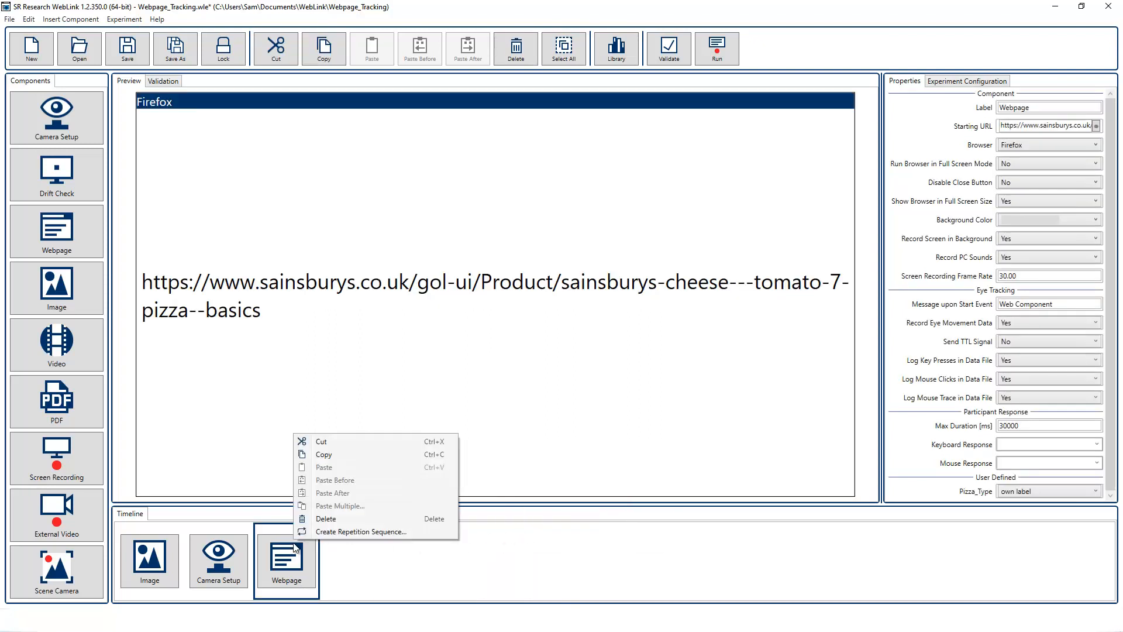
{"action": "left_click", "coordinate": [331, 532]}
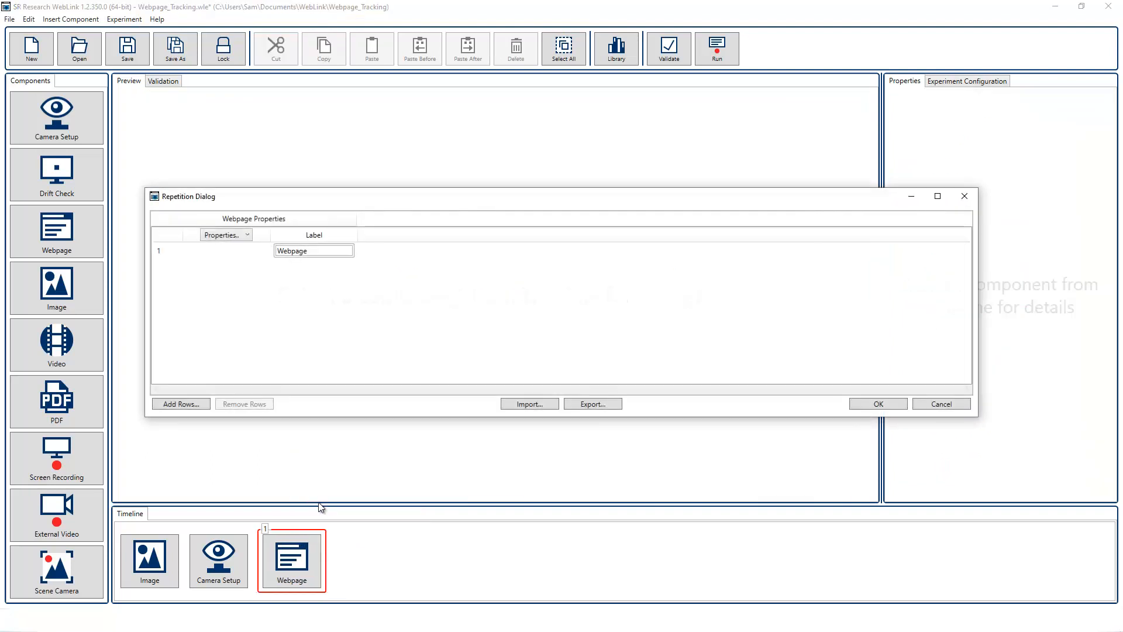
{"action": "left_click", "coordinate": [198, 404]}
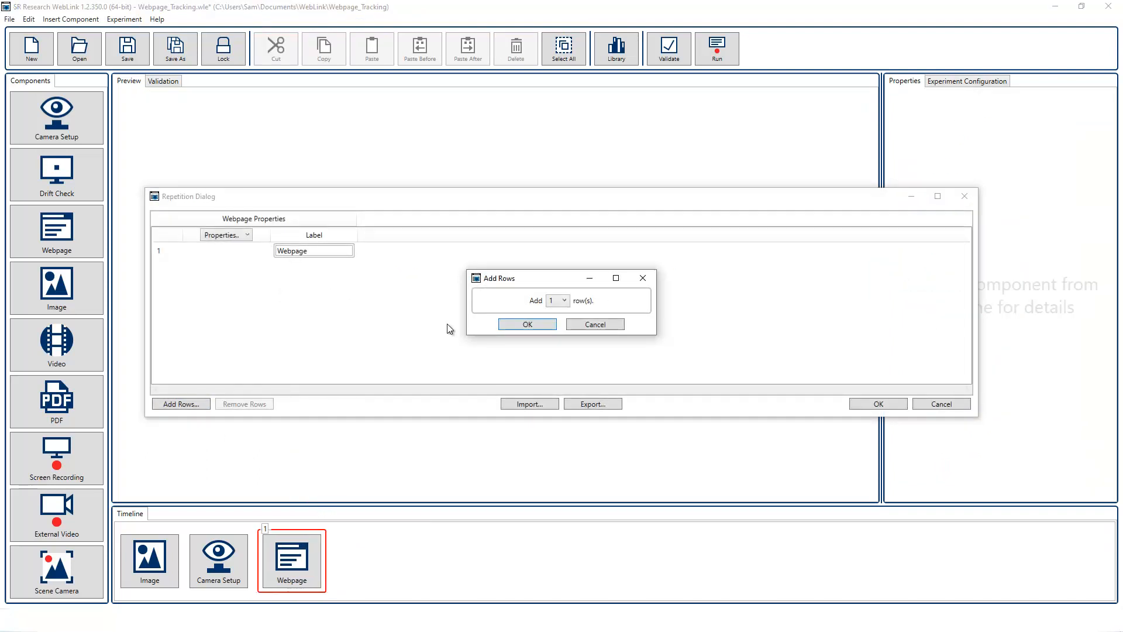
{"action": "left_click", "coordinate": [565, 300]}
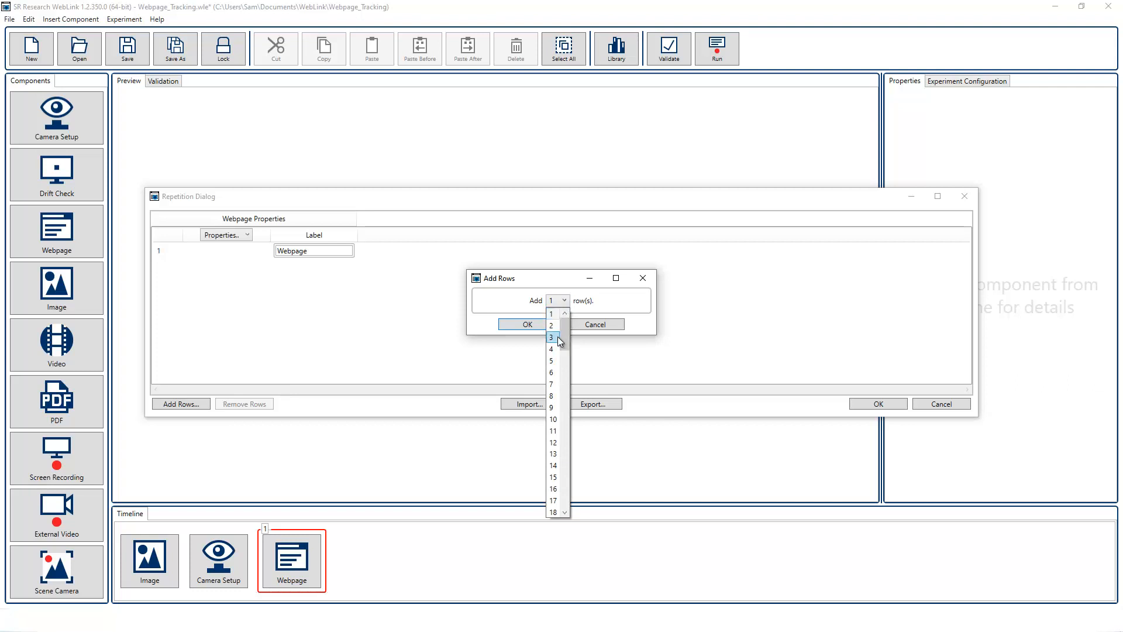
{"action": "left_click", "coordinate": [551, 337]}
{"action": "left_click", "coordinate": [541, 326]}
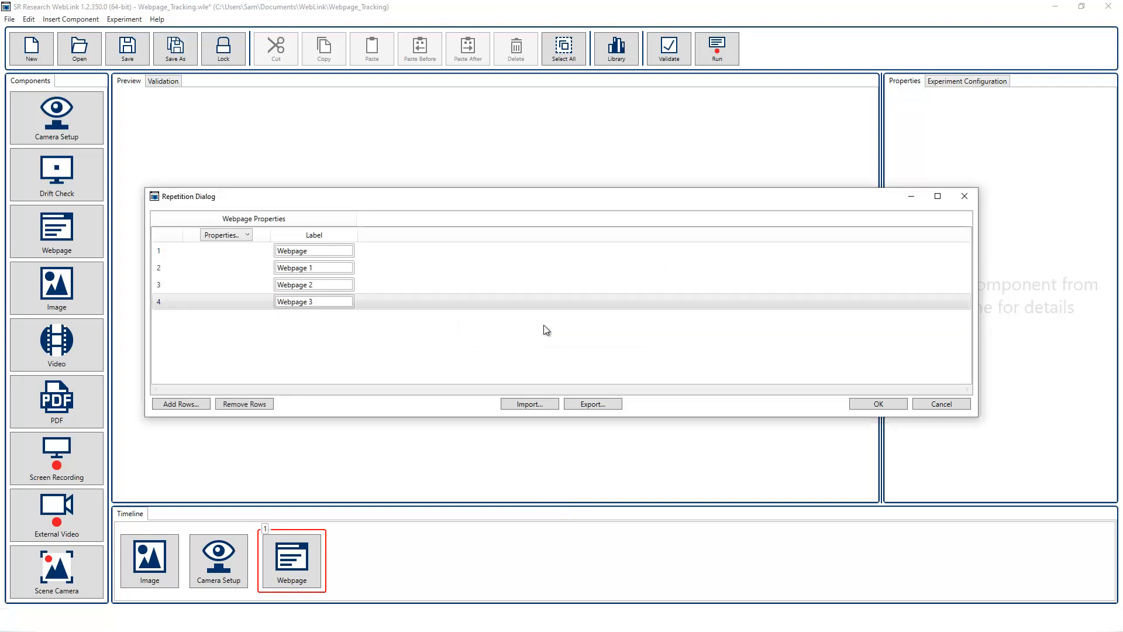
Step: Add the Starting URL and Pizza_Type properties as columns in the repetition table
{"action": "left_click", "coordinate": [245, 234]}
{"action": "left_click", "coordinate": [240, 258]}
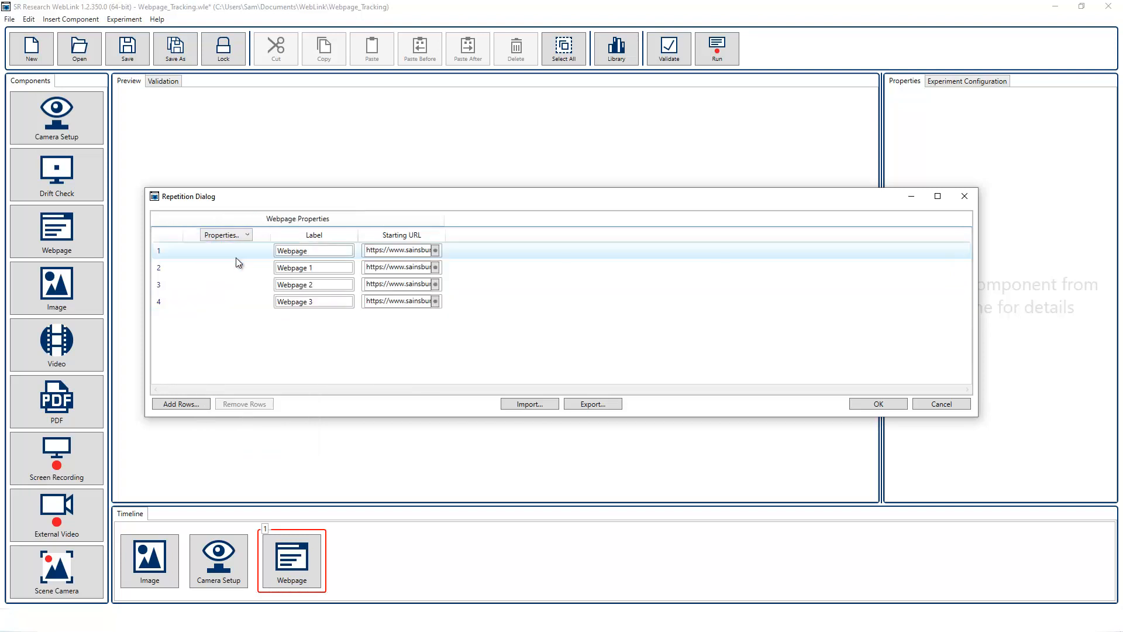
{"action": "left_click", "coordinate": [247, 235]}
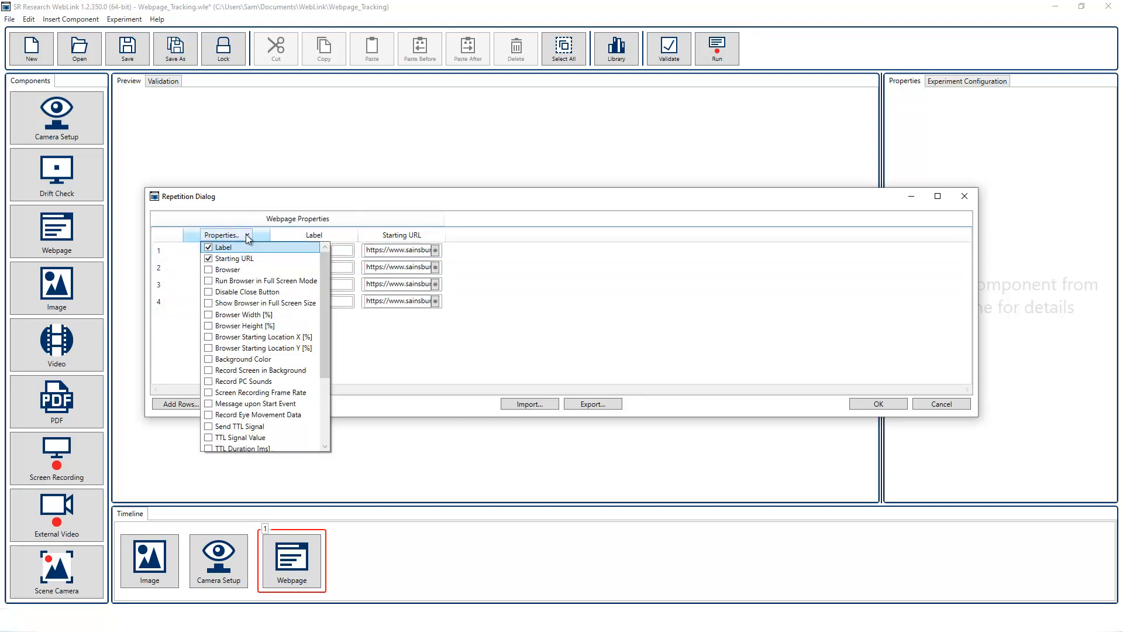
{"action": "scroll", "coordinate": [260, 319], "scroll_direction": "down", "scroll_amount": 3}
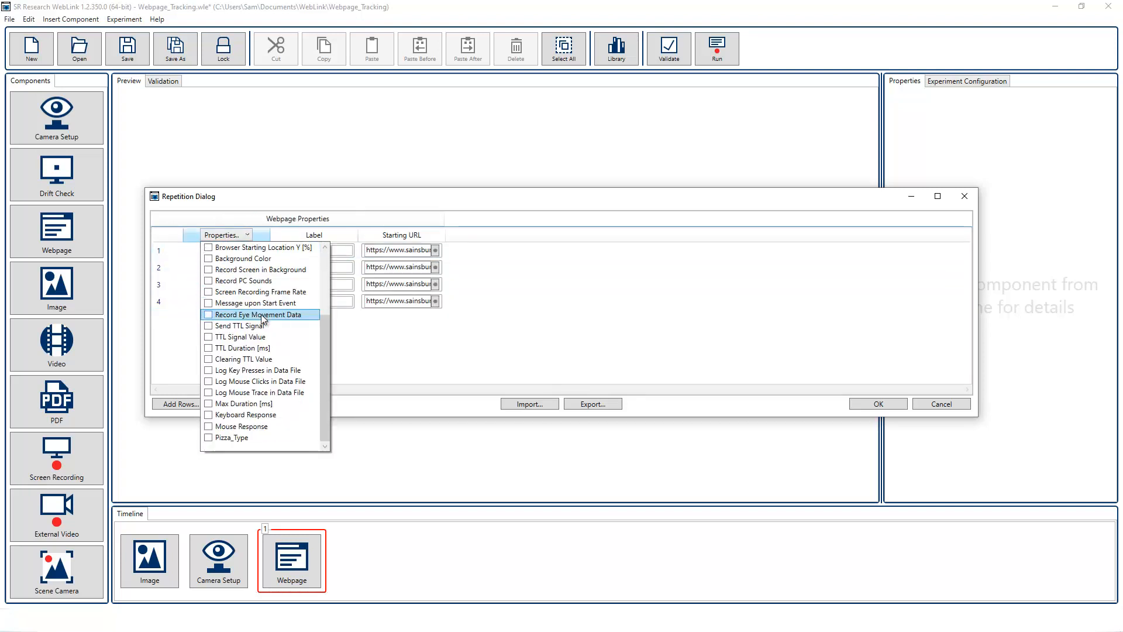
{"action": "left_click", "coordinate": [229, 439]}
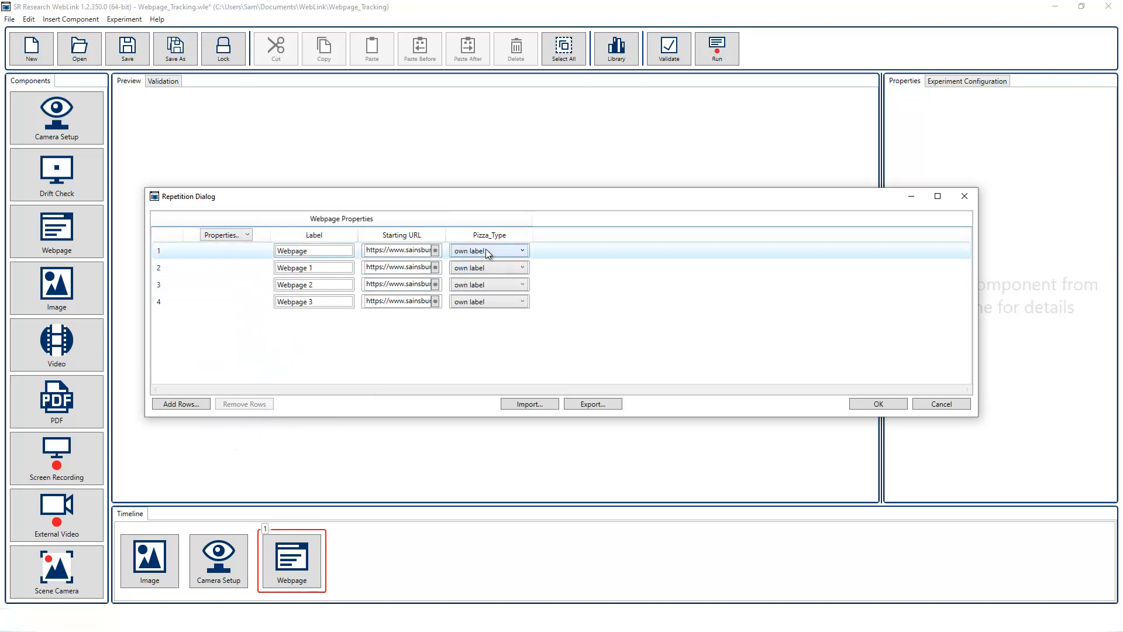
Step: Set Pizza_Type to brand for rows 3 and 4 of the repetition table
{"action": "left_click", "coordinate": [489, 284]}
{"action": "left_click", "coordinate": [489, 299]}
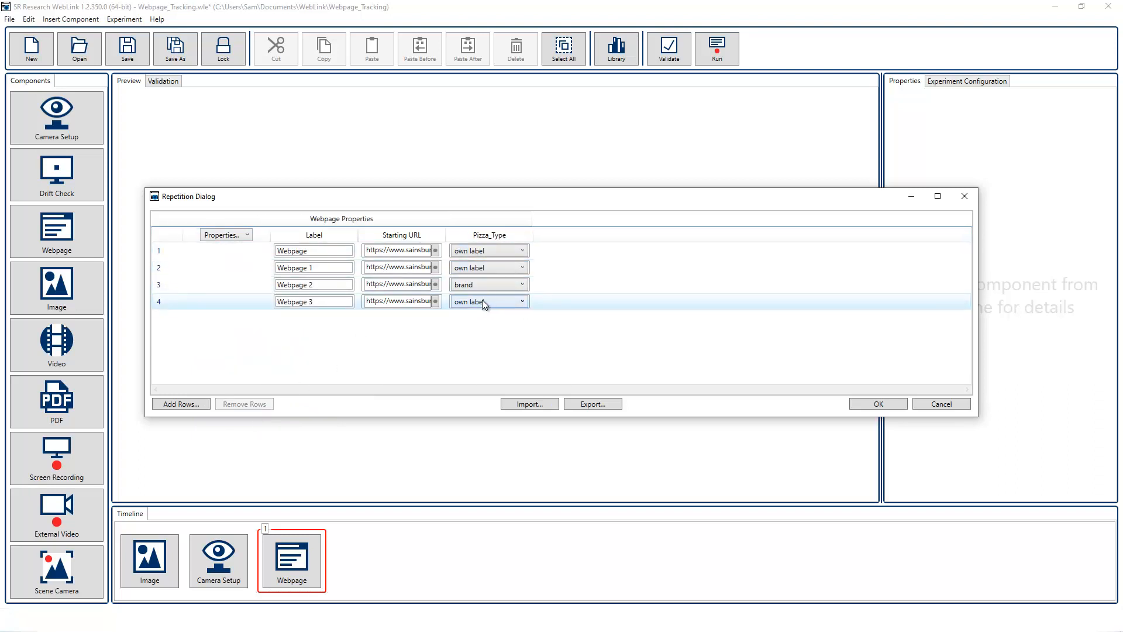
{"action": "left_click", "coordinate": [483, 300]}
{"action": "left_click", "coordinate": [481, 316]}
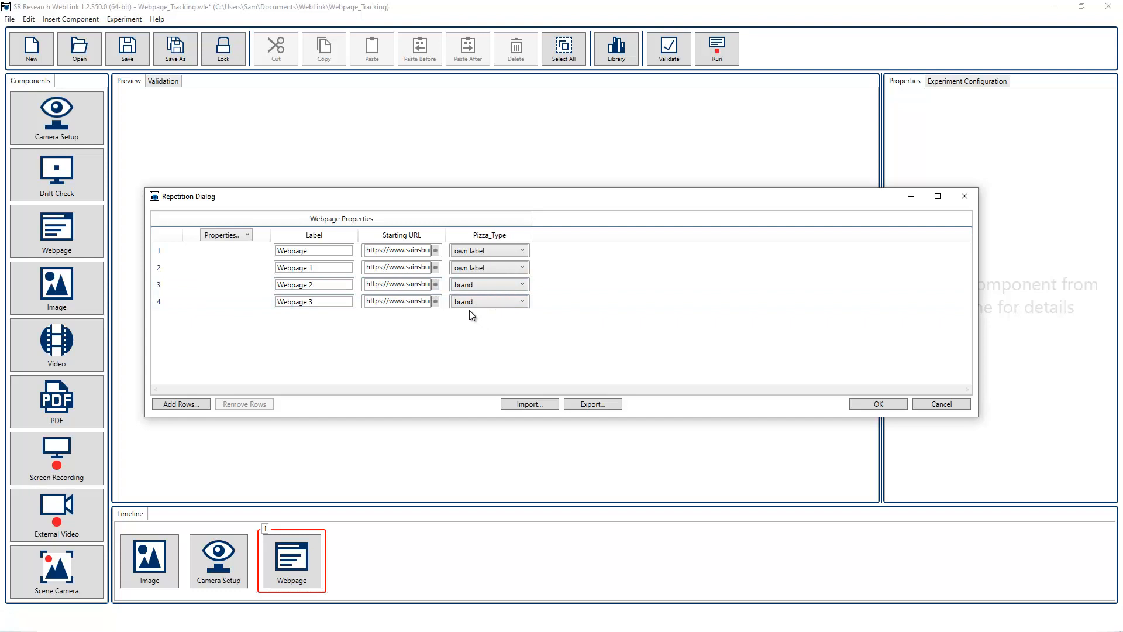
Step: Copy the sainsburys-stonebaked, goodfellas-stonebaked and pizza-express links from Links.txt into the starting URLs of rows 2, 3 and 4
{"action": "left_click", "coordinate": [560, 619]}
{"action": "left_click_drag", "start_coordinate": [445, 299], "coordinate": [791, 227]}
{"action": "left_click_drag", "start_coordinate": [960, 264], "coordinate": [559, 266]}
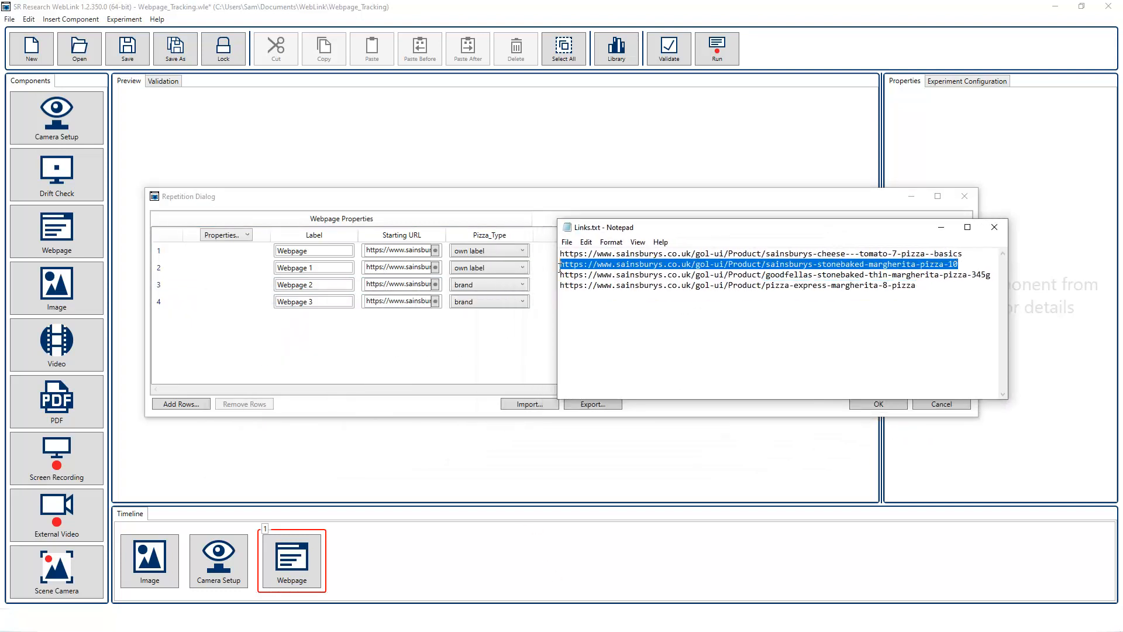
{"action": "left_click_drag", "start_coordinate": [916, 285], "coordinate": [560, 285]}
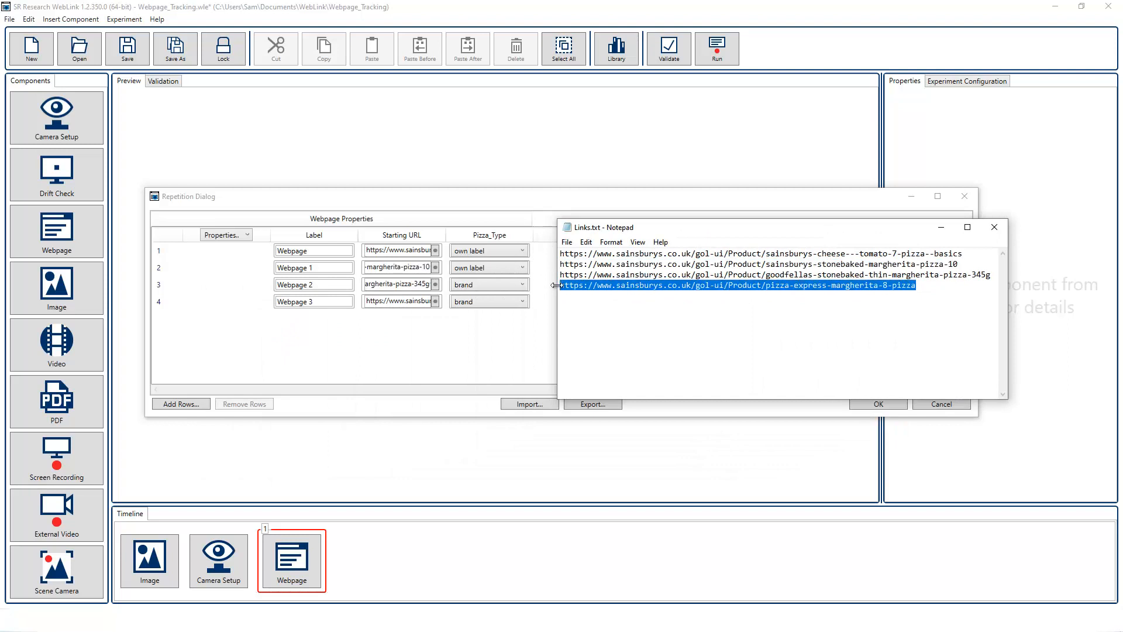
{"action": "left_click", "coordinate": [419, 300]}
{"action": "key", "text": "ctrl+v"}
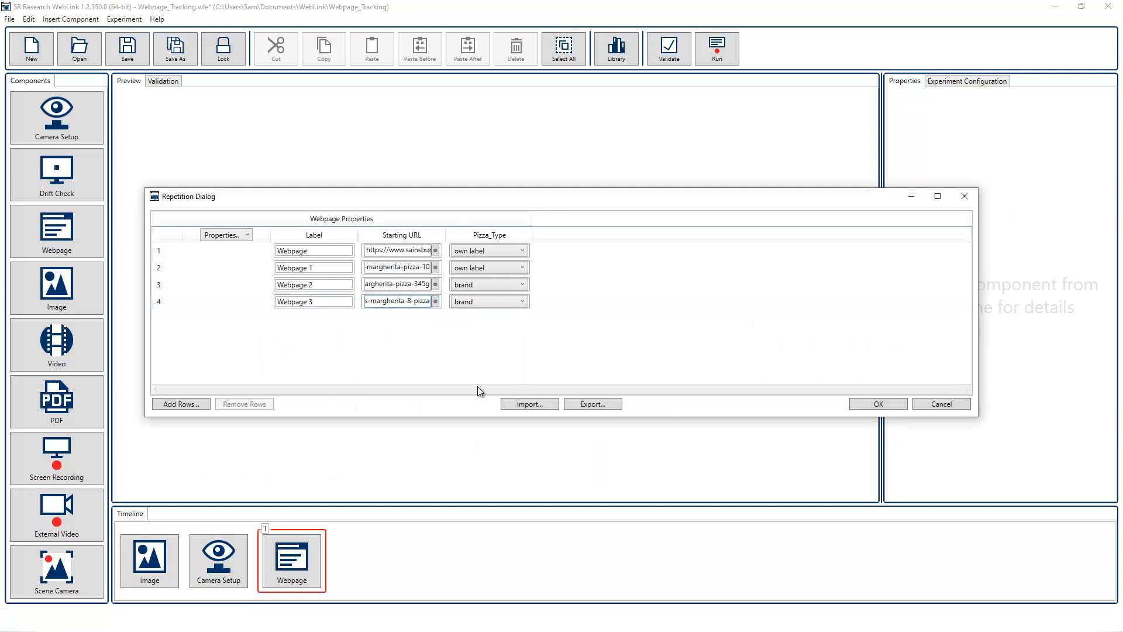
Step: Label the four repetition rows Pizza1, Pizza2, Pizza3 and Pizza4 and apply the repetition sequence
{"action": "left_click", "coordinate": [325, 249]}
{"action": "type", "text": "Pizza1"}
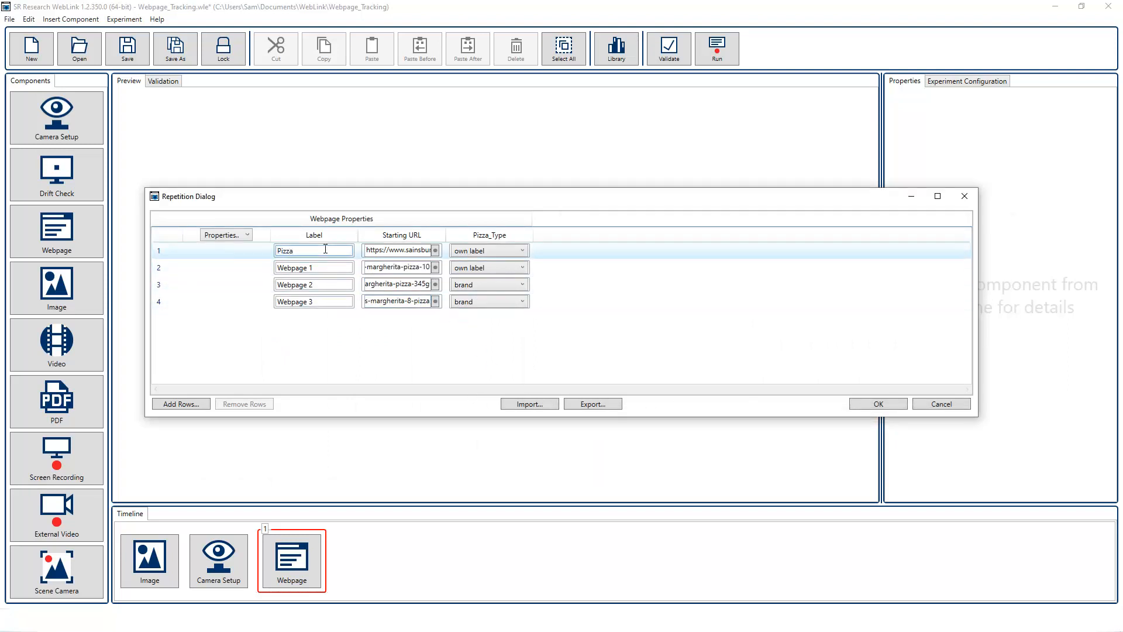
{"action": "type", "text": "a4"}
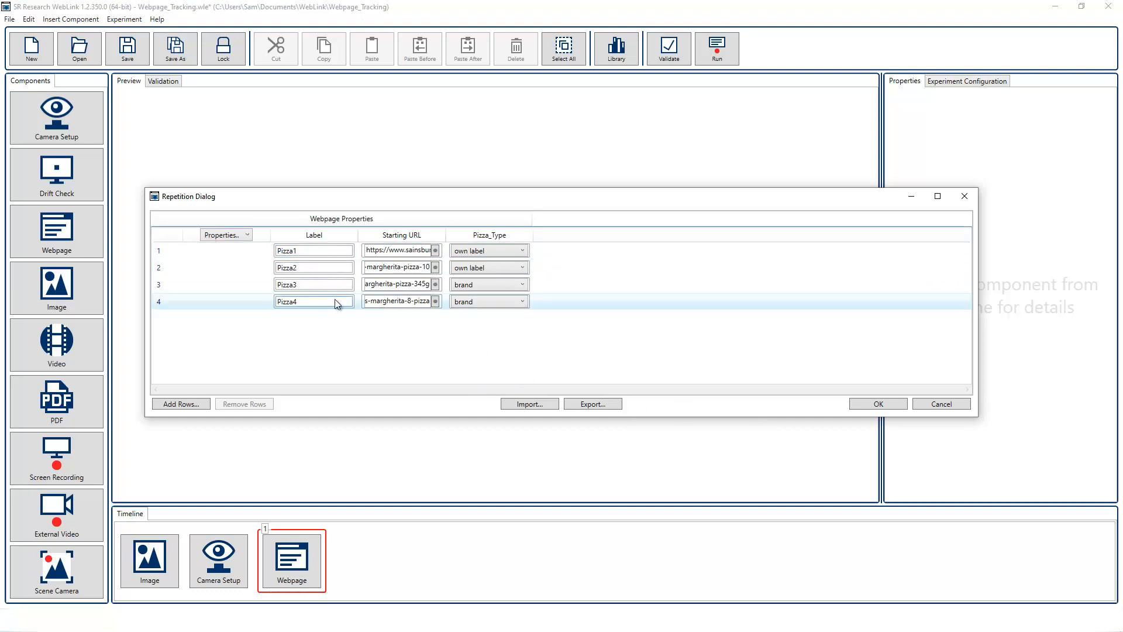
{"action": "left_click", "coordinate": [864, 404]}
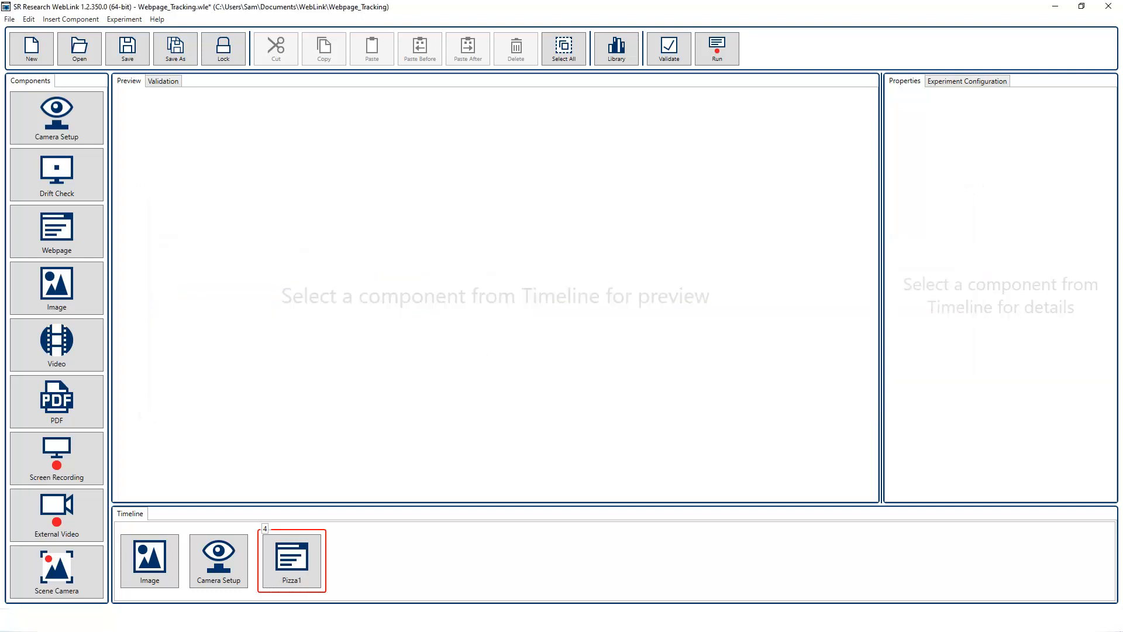